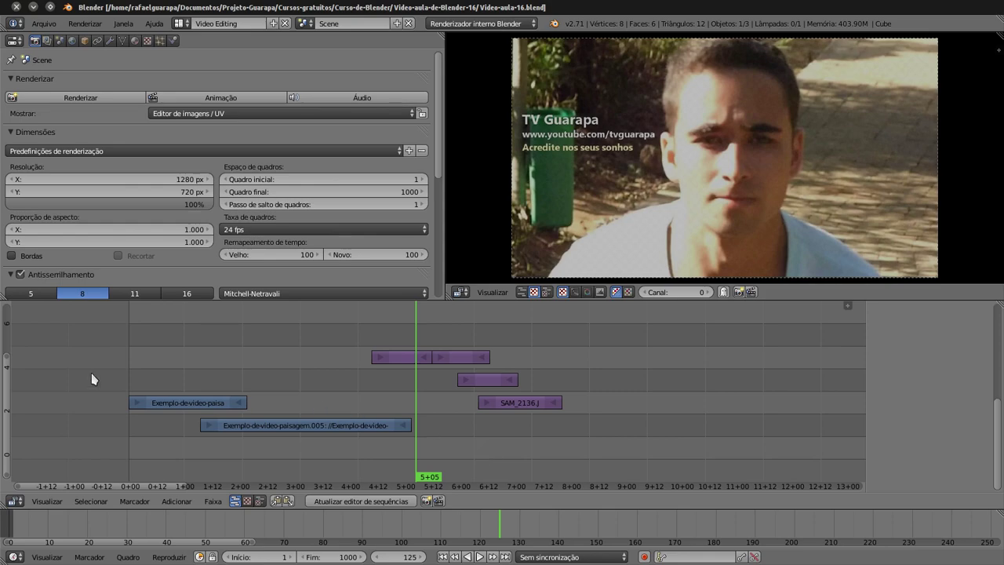
Open the Dolphin file manager and move its window up and to the left
mouse_move(1, 368)
left_click(18, 281)
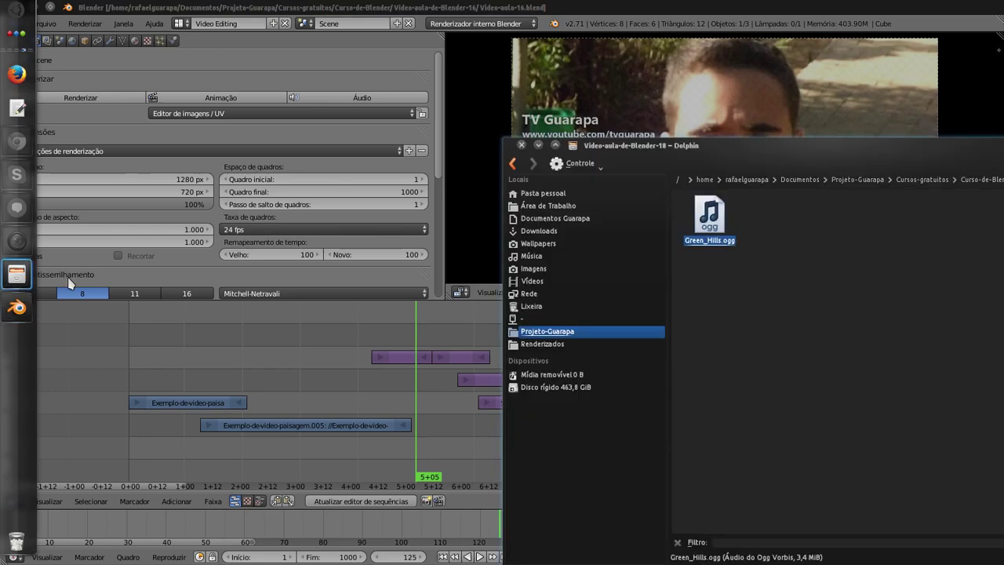
left_click_drag(770, 163, 529, 114)
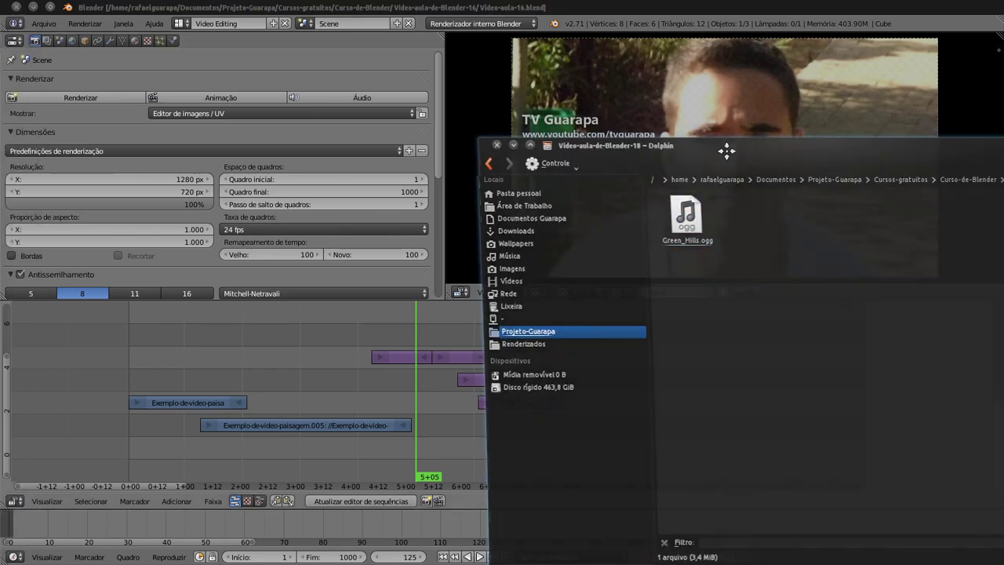
Select Green_Hills.ogg and play it in VLC media player
scroll(562, 206, "up", 1)
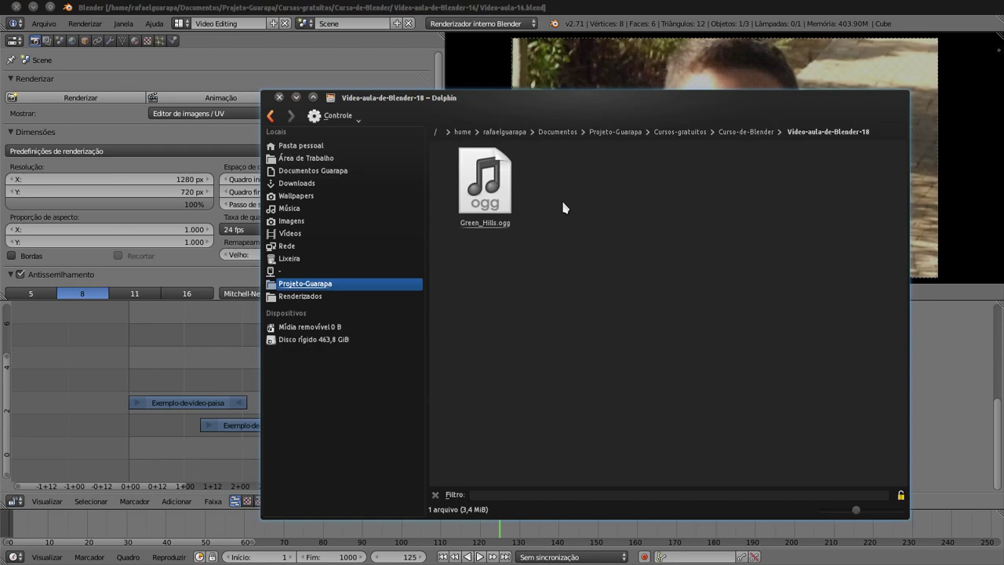
left_click(487, 223)
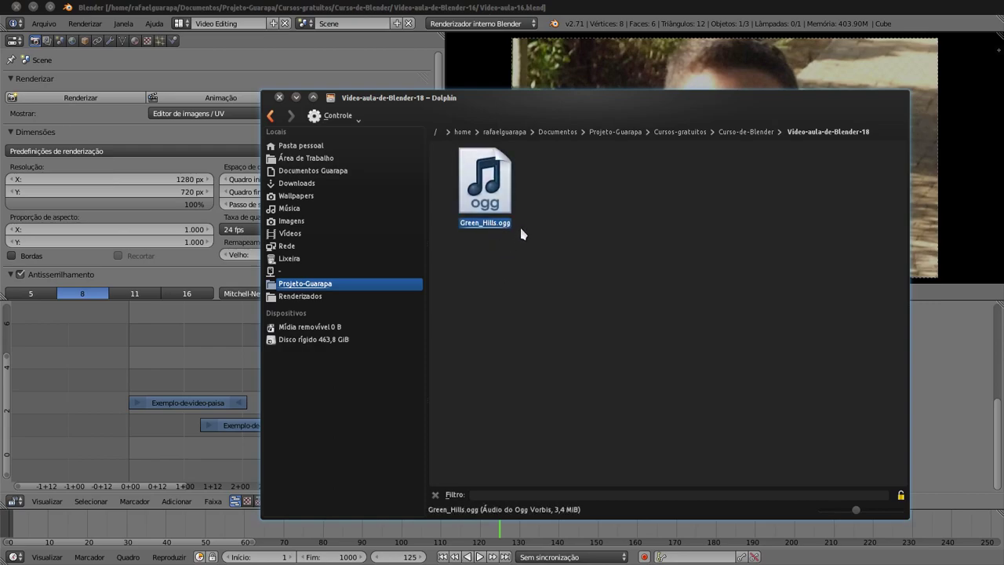
double_click(494, 214)
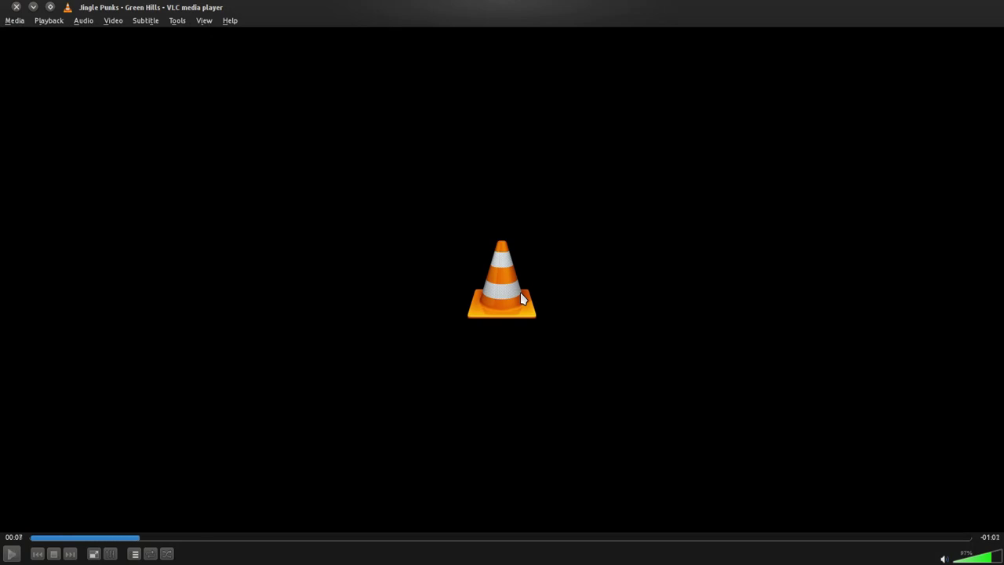
Take VLC out of full screen, move its window aside, and close the player
left_click(50, 7)
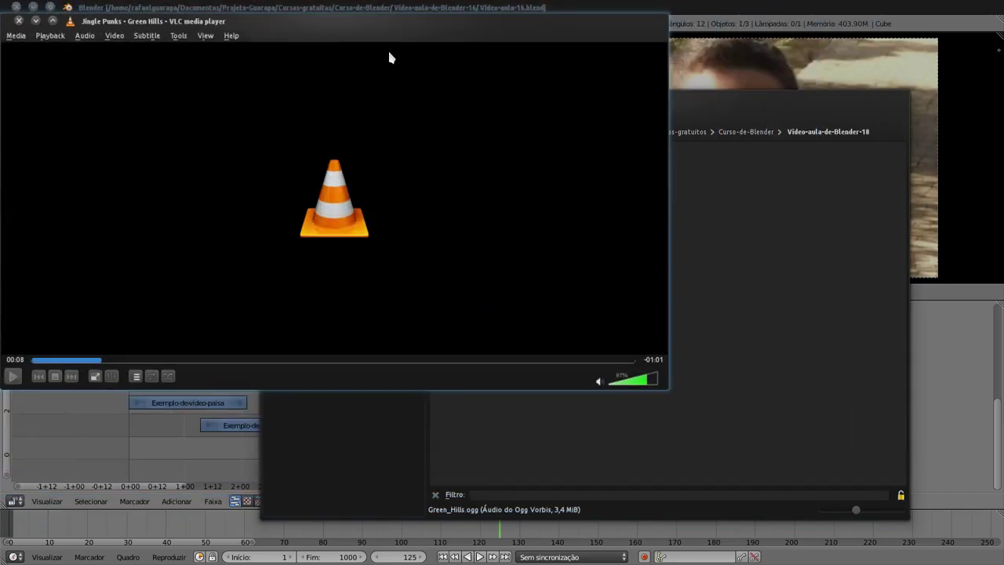
left_click_drag(390, 54, 397, 114)
left_click(315, 95)
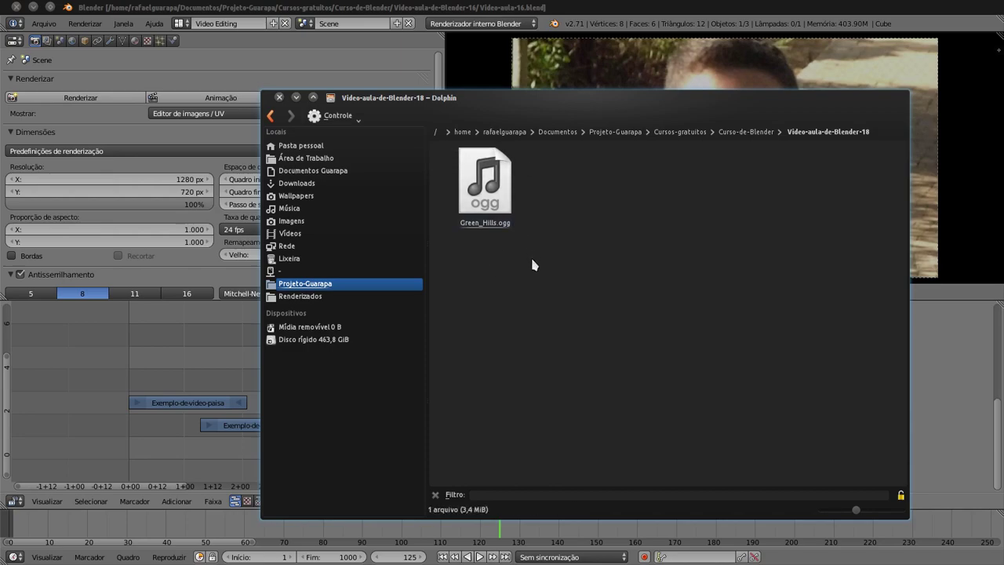
Drag Green_Hills.ogg from Dolphin onto sequencer channel 1 near 5+05
mouse_move(533, 110)
left_mouse_down()
mouse_move(773, 114)
mouse_move(767, 80)
mouse_move(807, 101)
left_mouse_up()
mouse_move(761, 174)
left_mouse_down()
mouse_move(779, 241)
mouse_move(755, 214)
left_mouse_up()
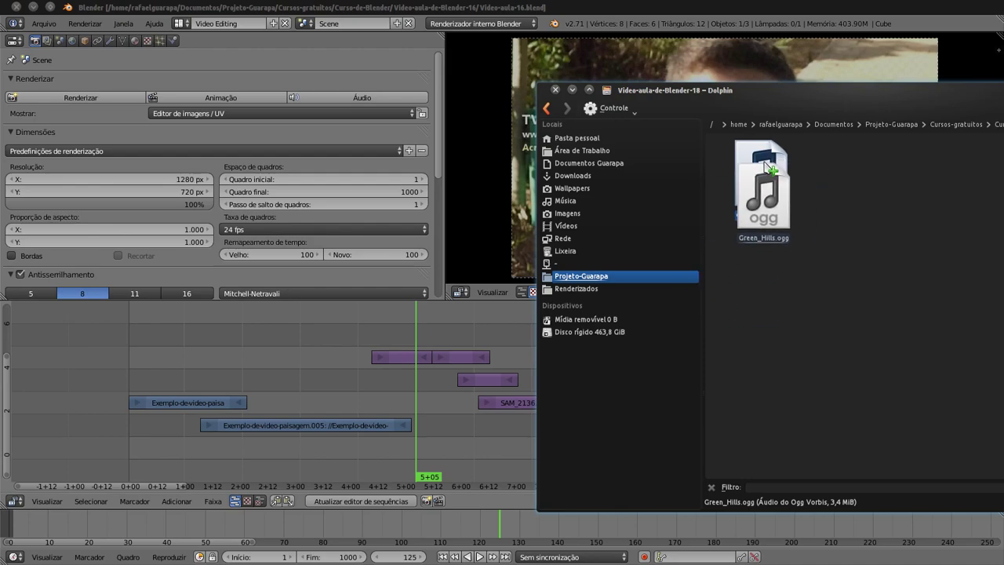
left_click_drag(755, 214, 428, 426)
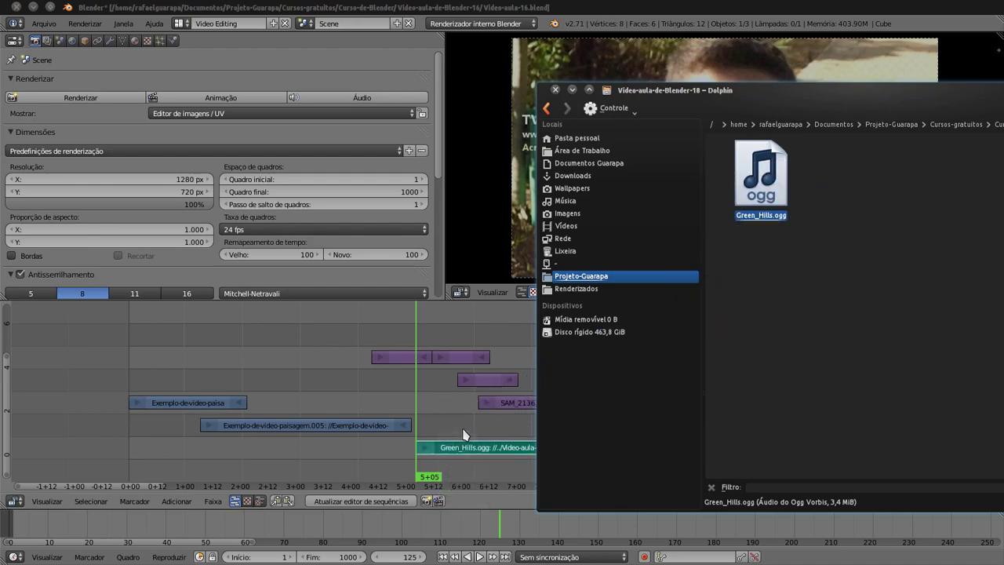
left_click(427, 426)
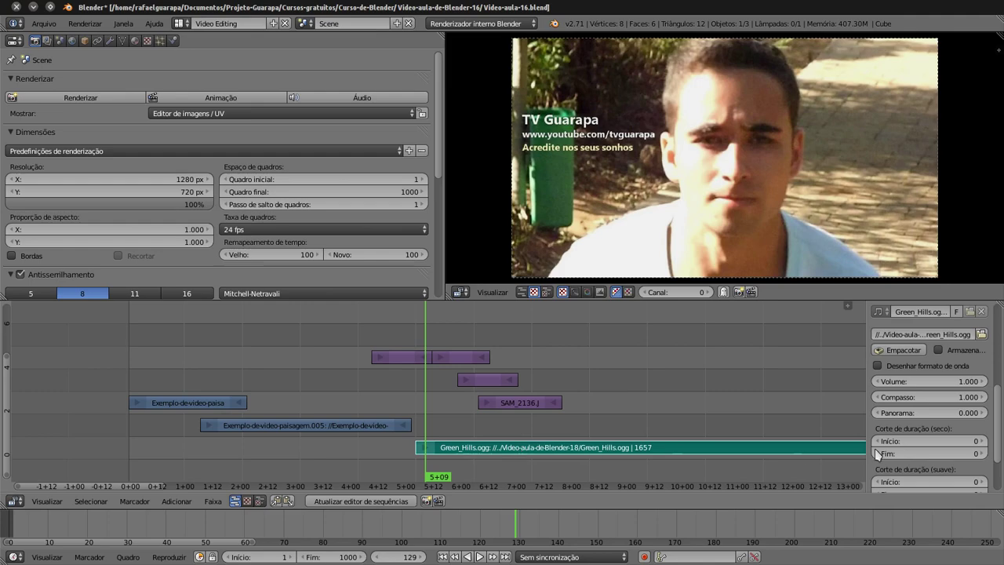
Select SAM_2136.J, then Exemplo-de-video-paisagem.005, then Green_Hills.ogg to inspect each strip
scroll(1001, 432, "up", 6)
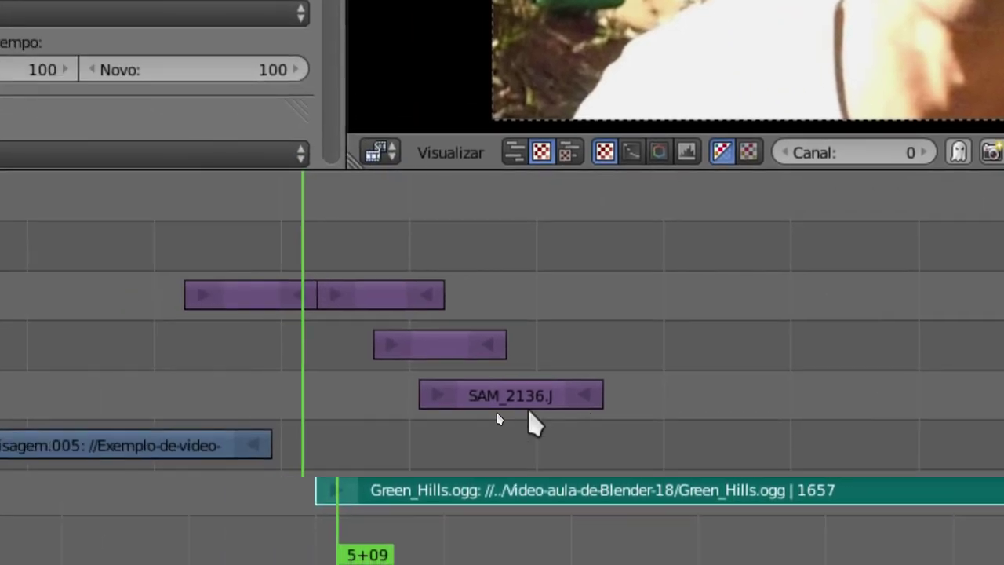
right_click(499, 401)
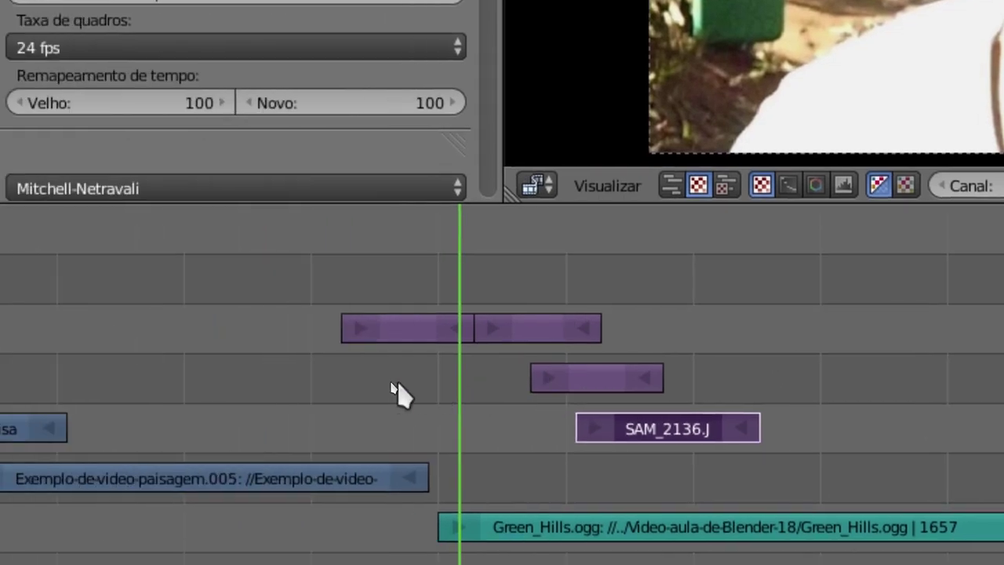
right_click(322, 476)
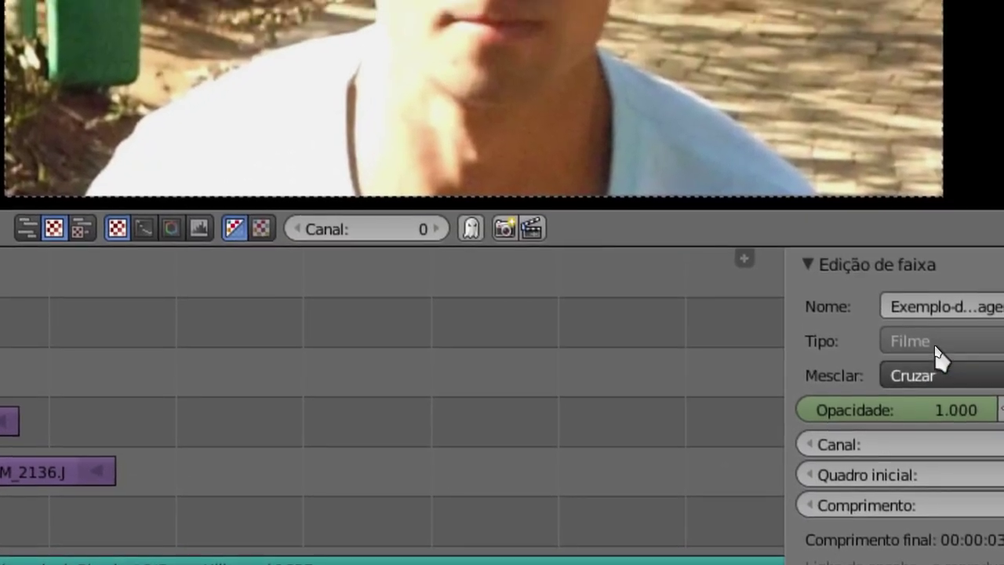
right_click(690, 456)
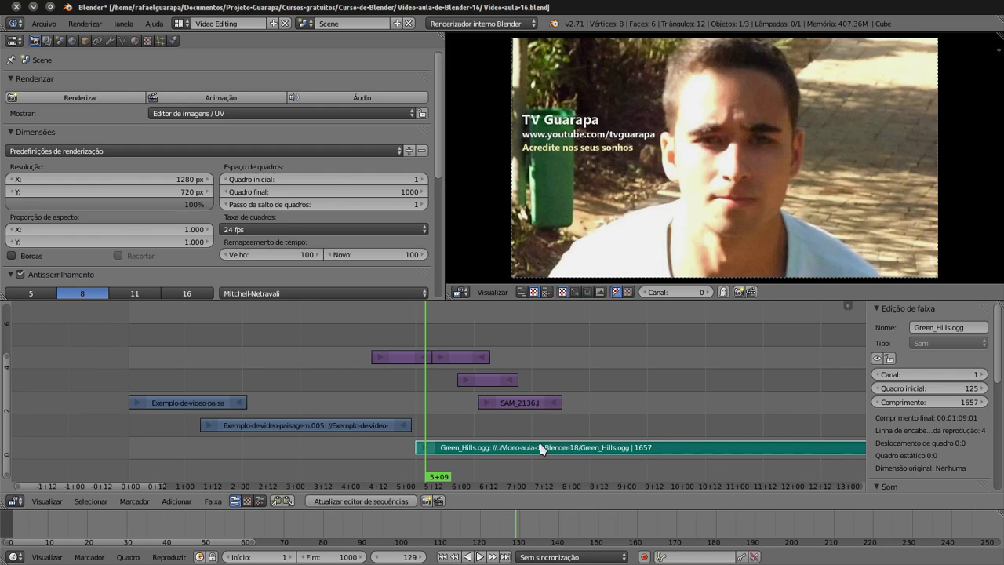
Grab the Green_Hills.ogg strip to start at frame 196, then return the playhead to frame 0
key("g")
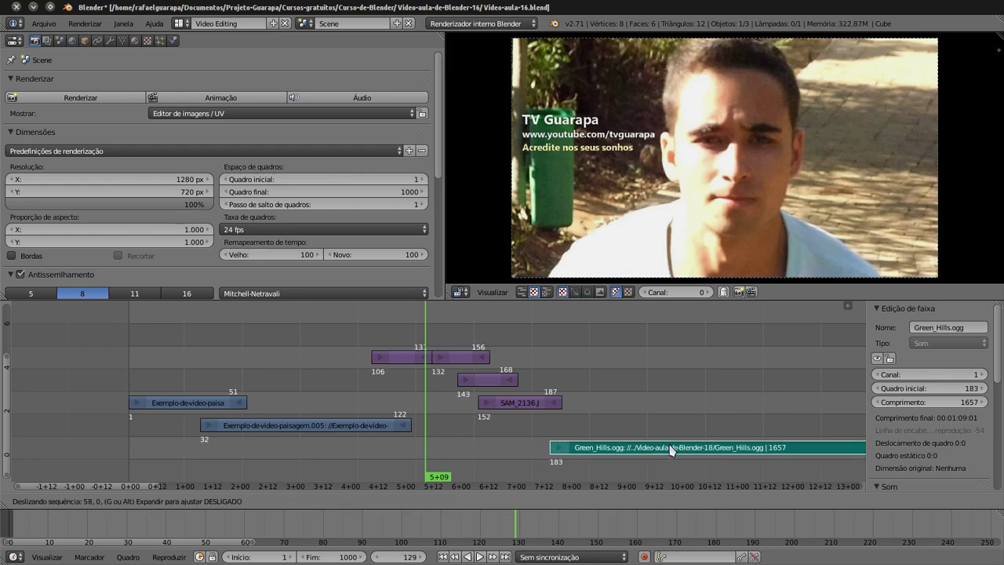
left_click(697, 451)
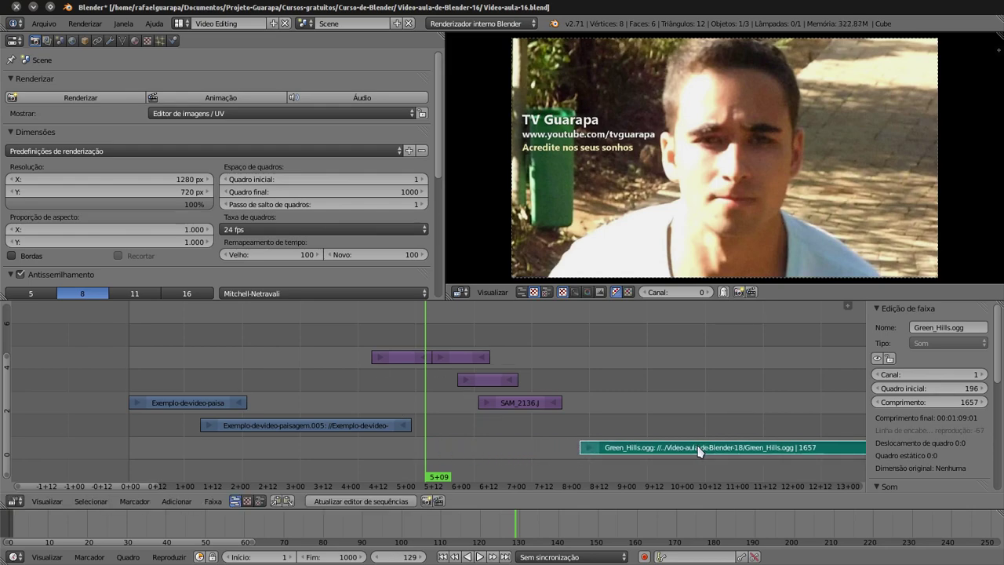
left_click_drag(577, 433, 609, 439)
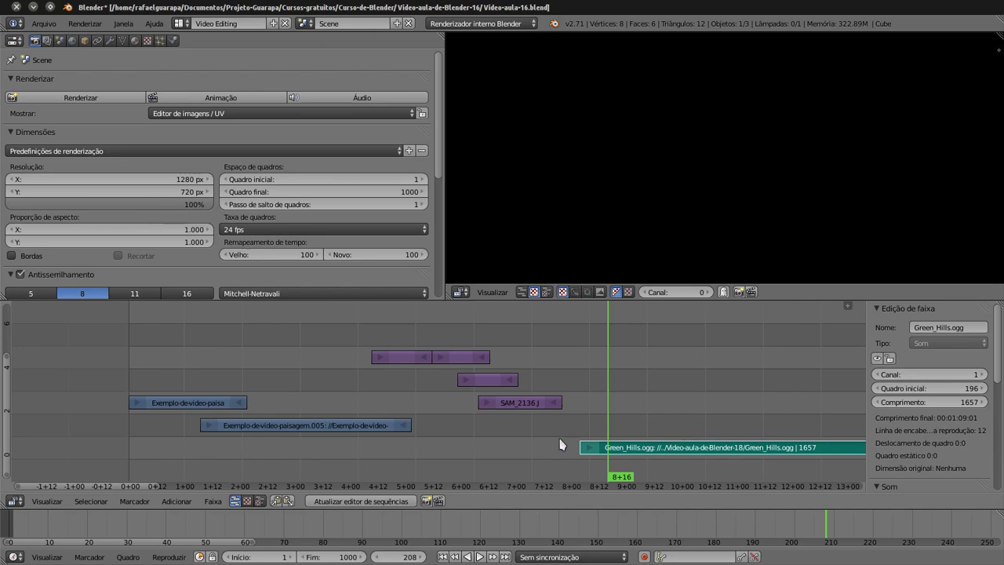
left_click(128, 392)
Preview the opening frames, park the playhead at frame 196, and start sliding the music strip left
left_click_drag(128, 393, 188, 394)
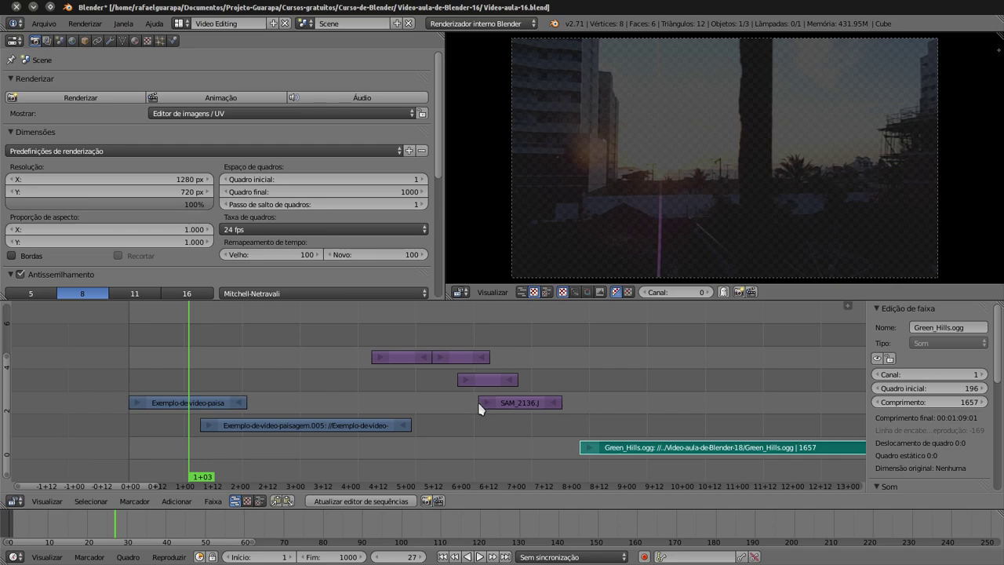
left_click(582, 416)
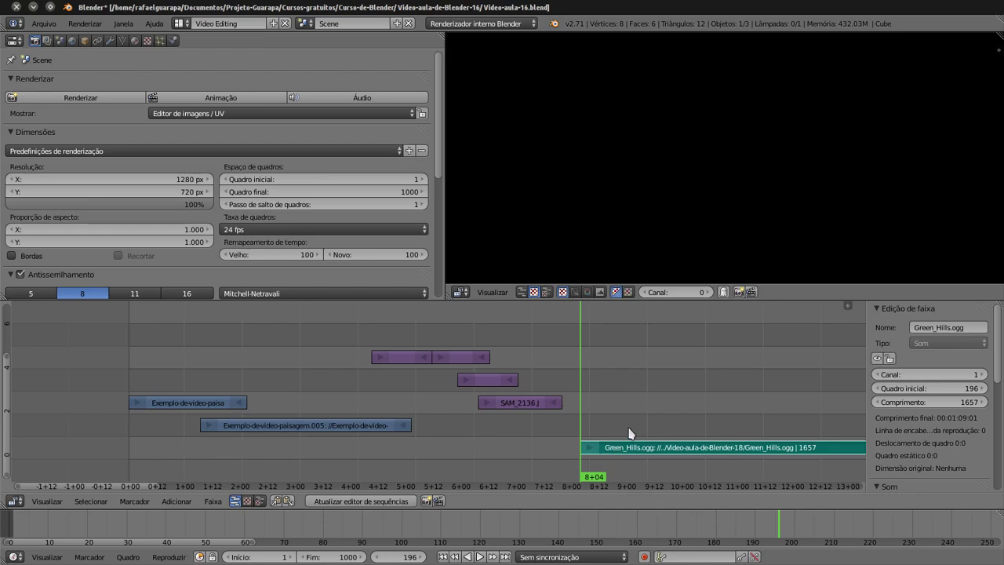
key("g")
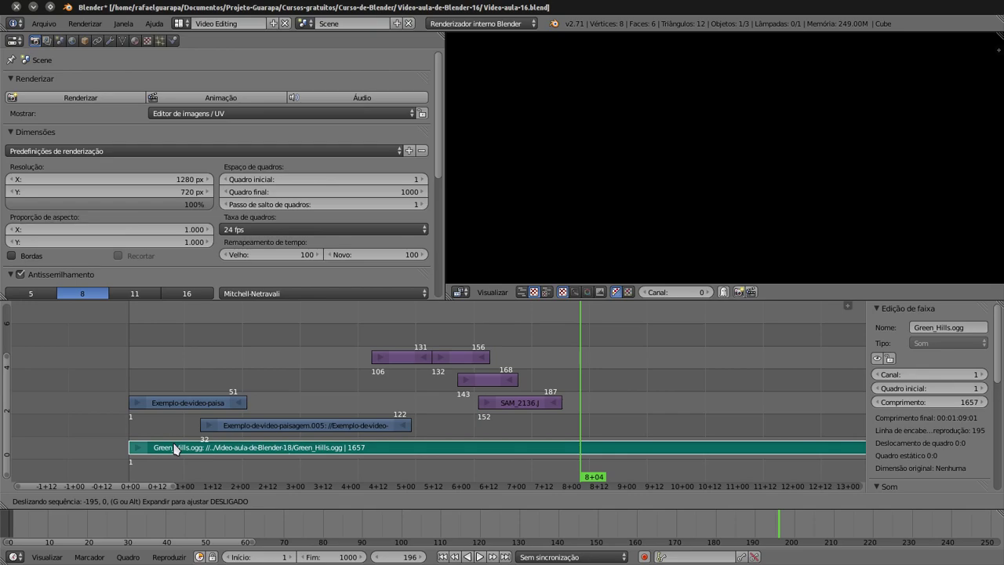
Drop the music strip at frame 1 and scrub the opening frames around the first crossfade
left_click(175, 448)
key("shift+Left")
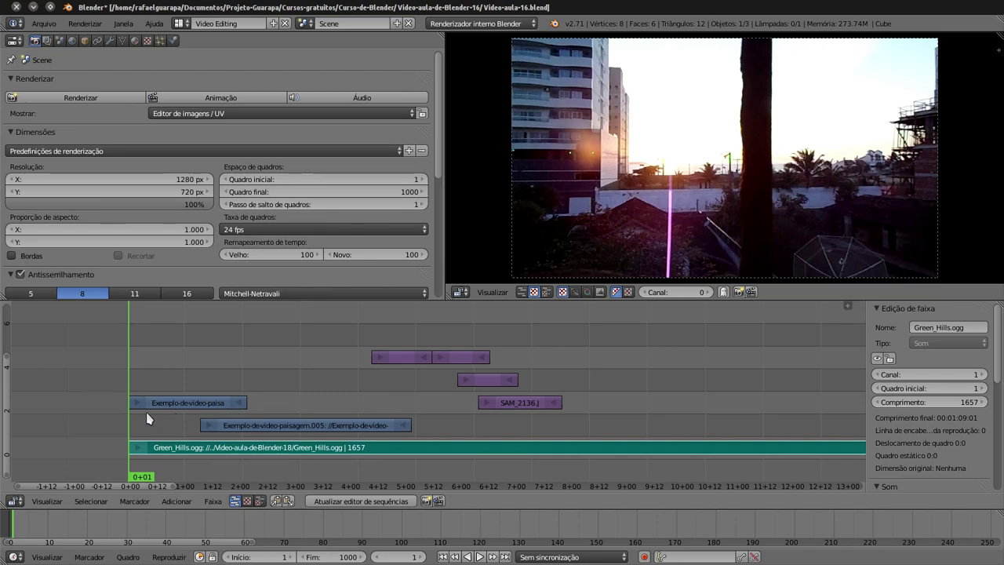
key("alt+a")
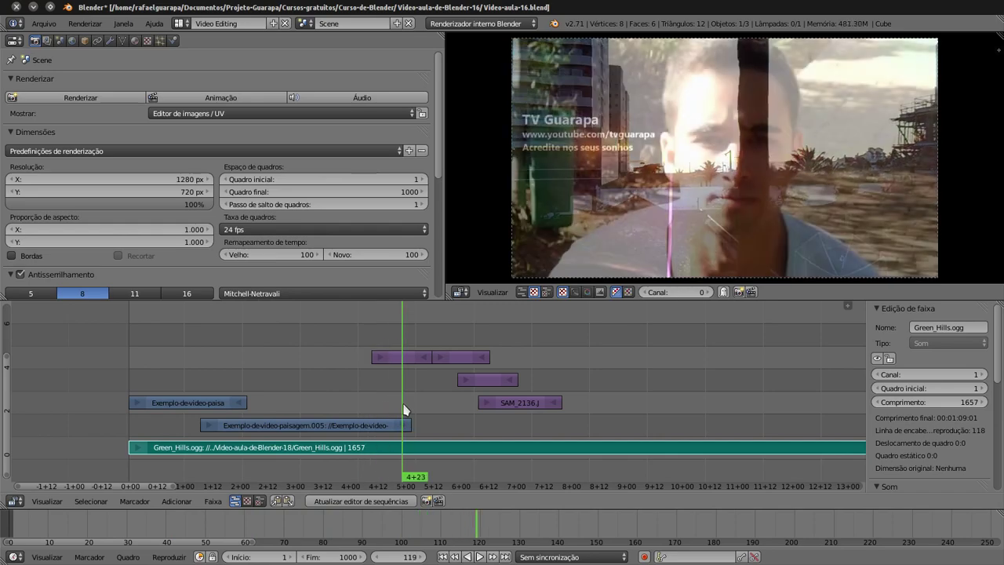
mouse_move(414, 409)
left_mouse_down()
mouse_move(549, 418)
mouse_move(160, 403)
left_mouse_up()
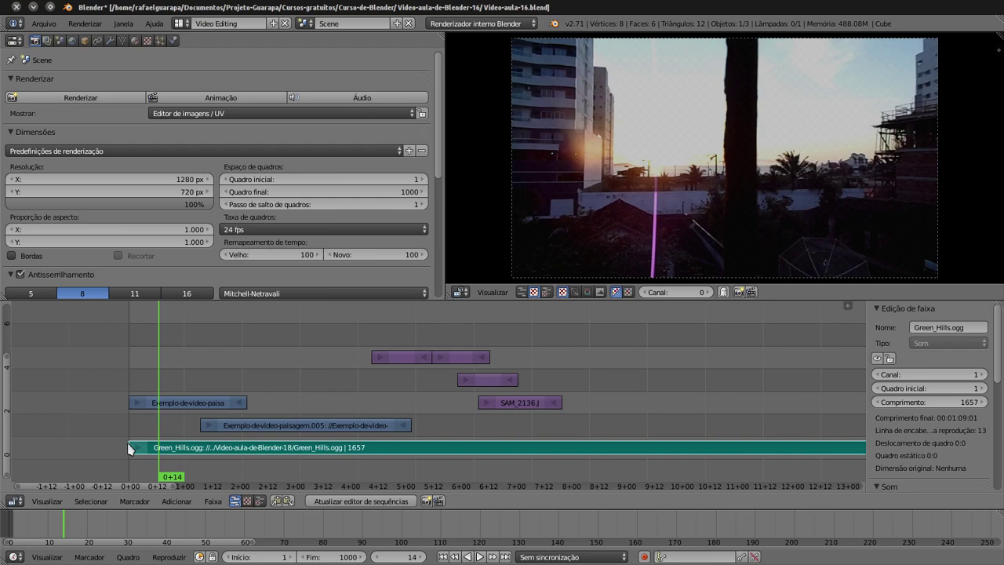
left_click_drag(129, 445, 139, 452)
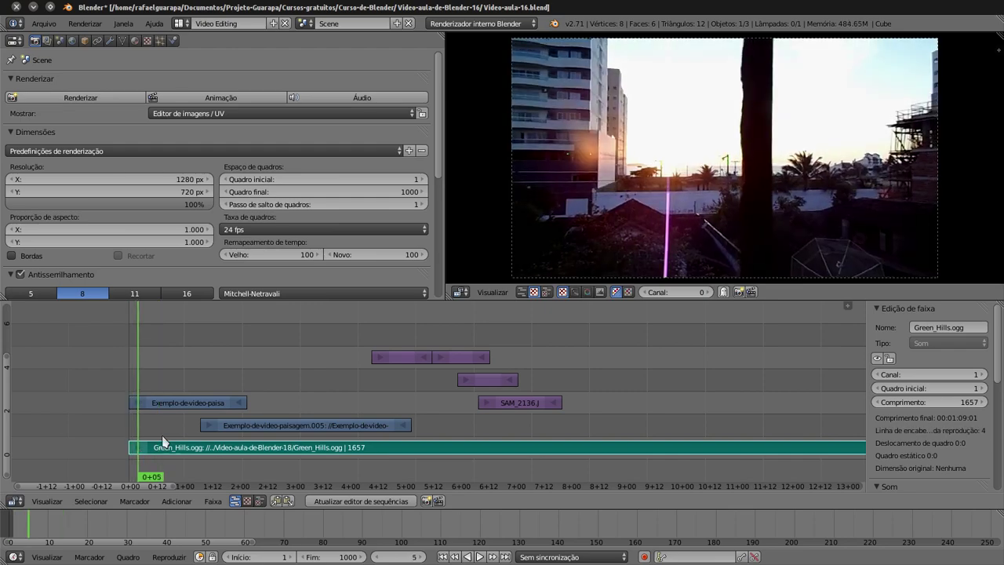
mouse_move(399, 392)
left_mouse_down()
mouse_move(395, 404)
mouse_move(407, 405)
left_mouse_up()
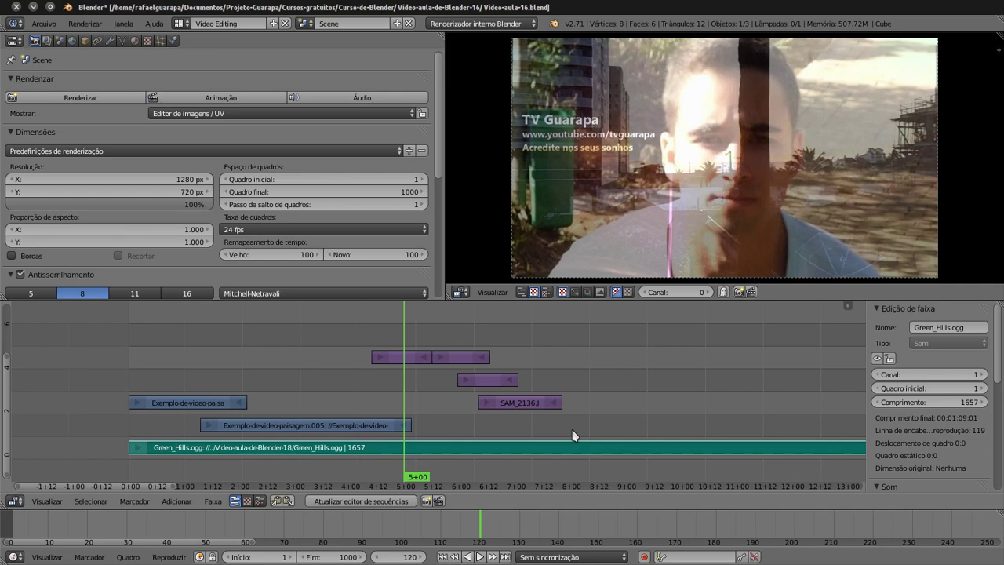
Set Green_Hills.ogg volume to 0 in the Sound panel and play the edit without music
scroll(1002, 407, "down", 3)
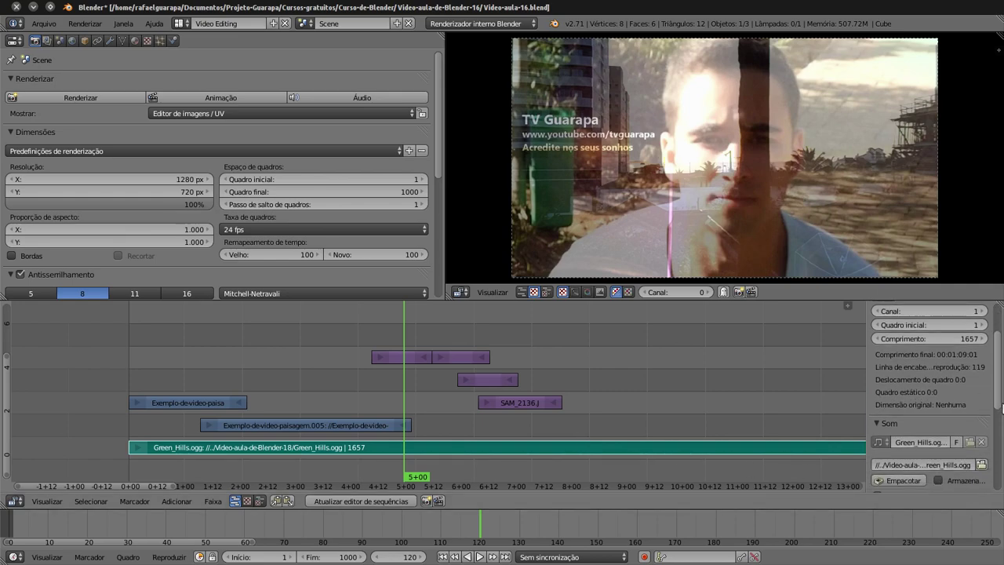
scroll(1002, 424, "down", 4)
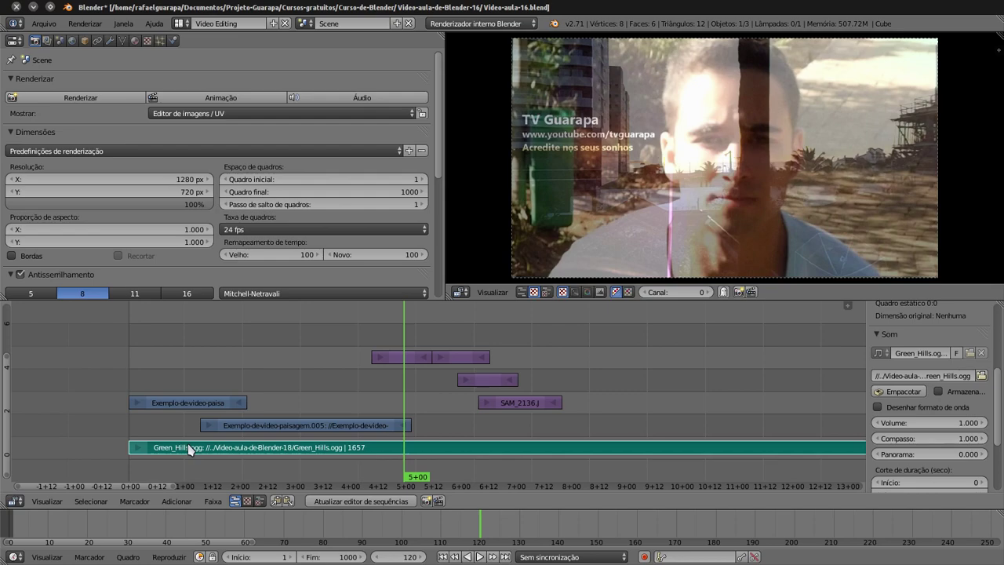
left_click(920, 423)
type("0.000")
key("Return")
left_click(480, 557)
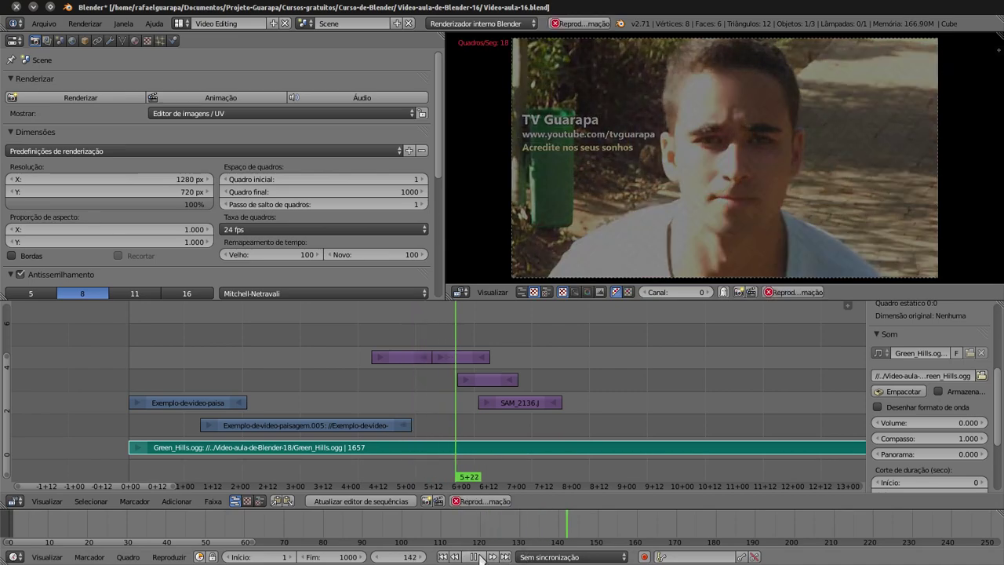
Stop playback at frame 127 and restore the music volume to 1
key("alt+a")
left_click(421, 437)
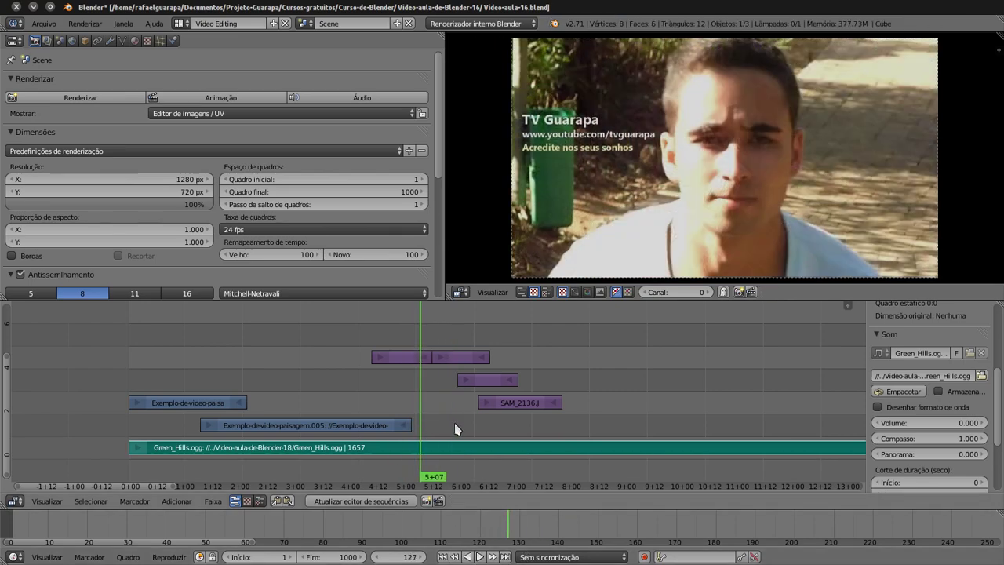
left_click(939, 422)
type("1")
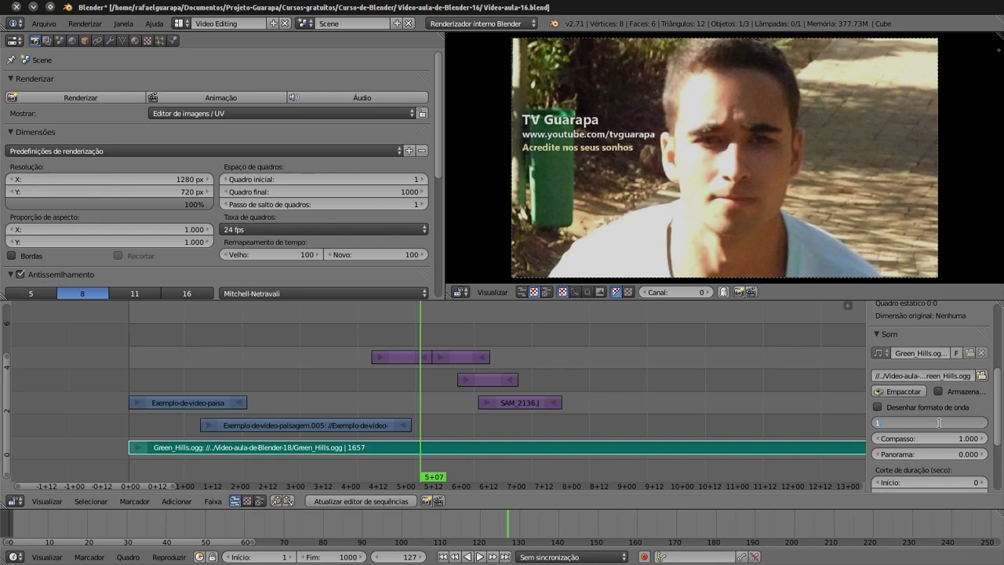
key("Return")
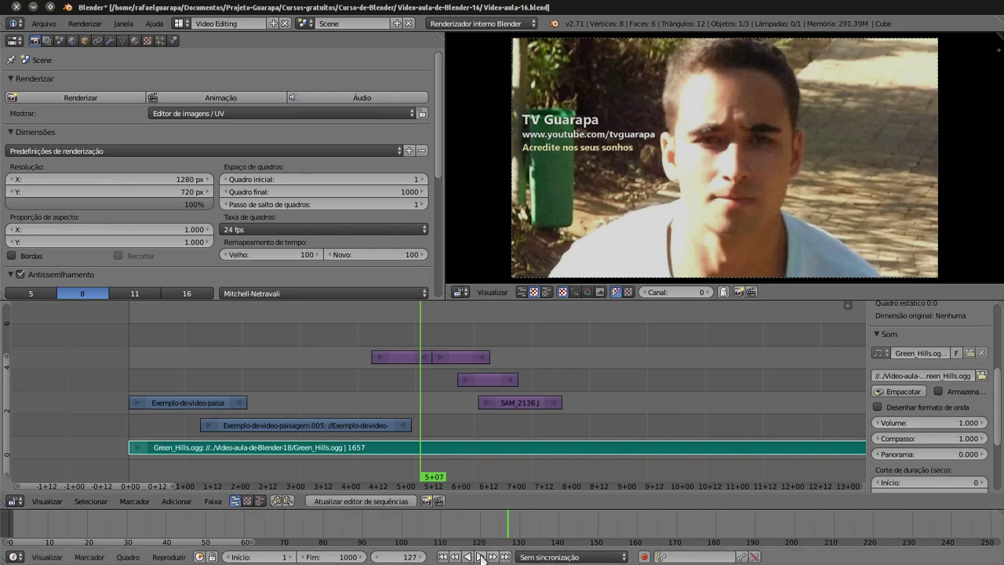
Play the edit with the music, stop it, and go to the TV Guarapa title frame
left_click(482, 557)
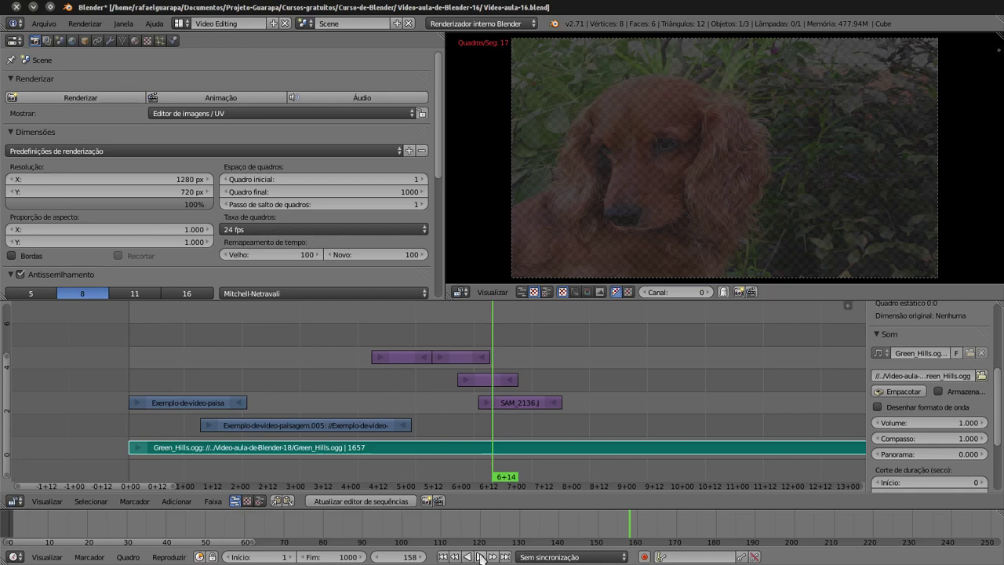
left_click(473, 557)
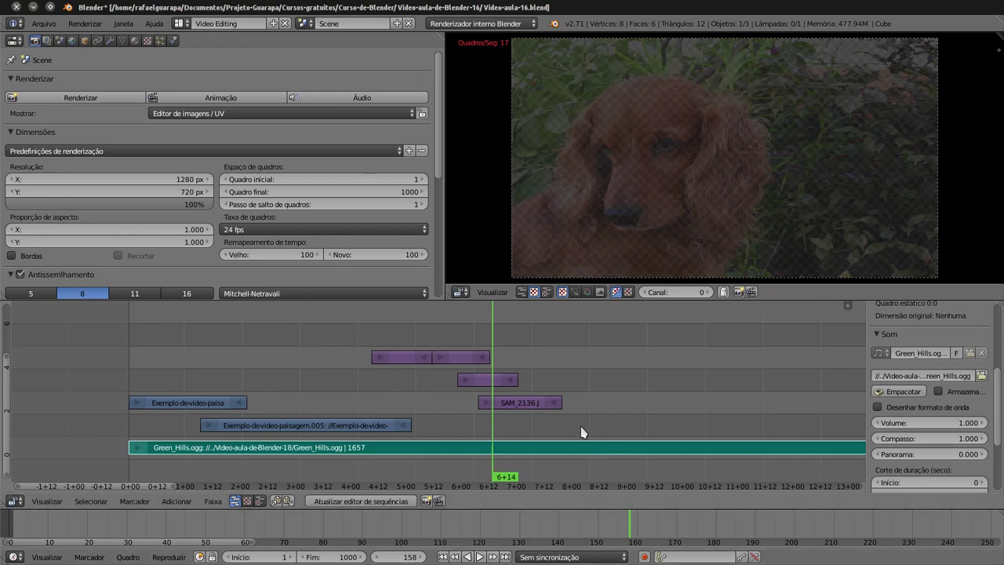
left_click(416, 459)
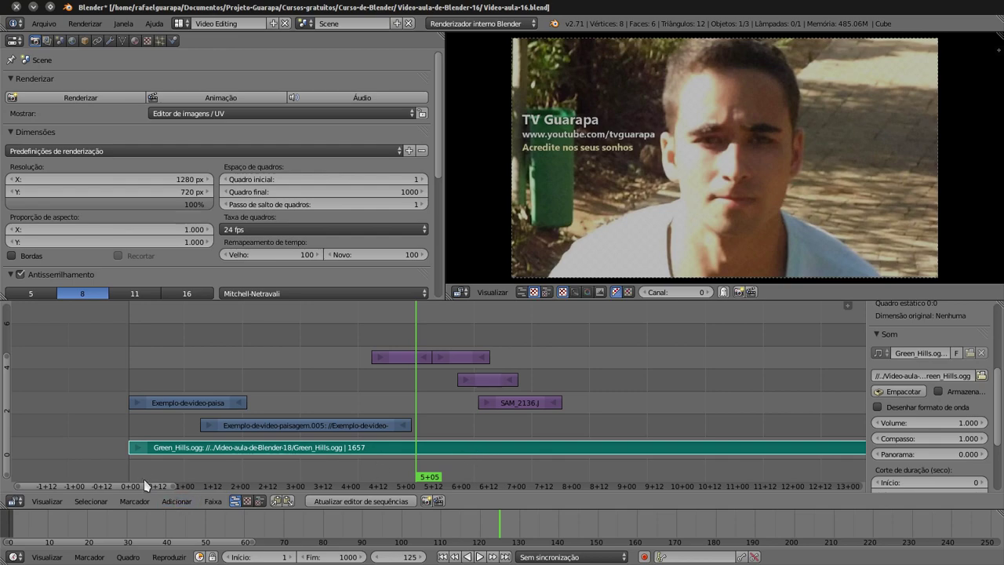
left_click(131, 436)
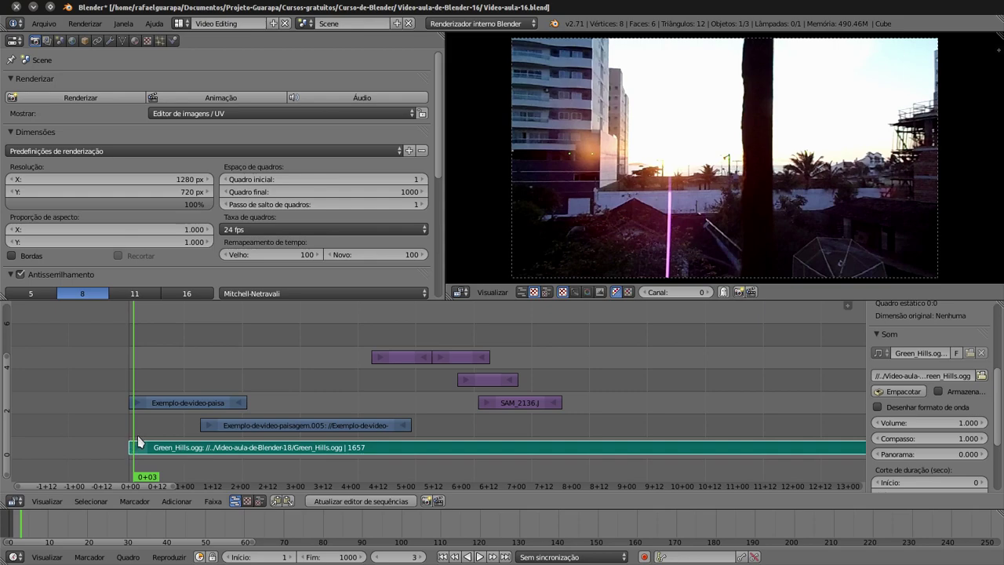
key("alt+a")
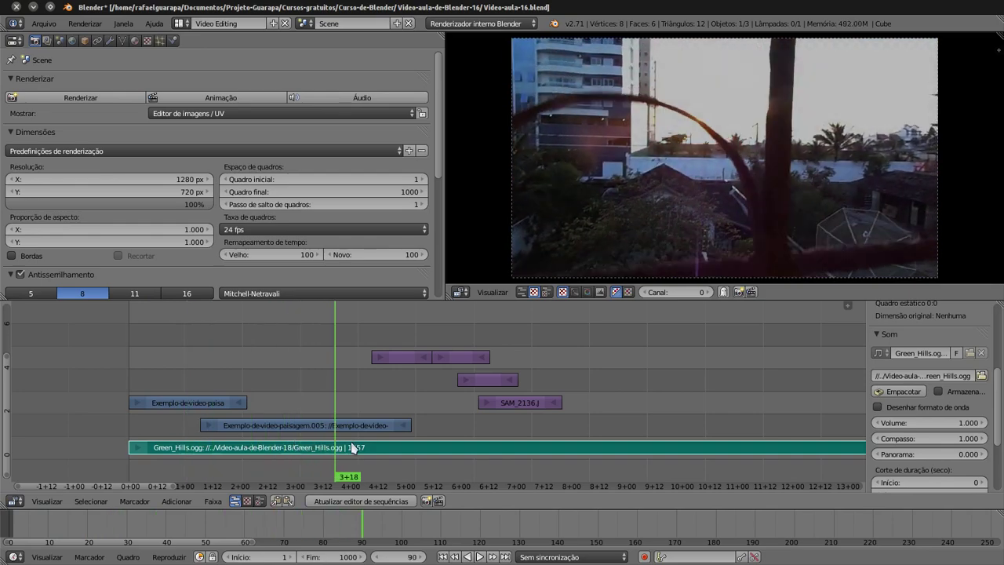
mouse_move(372, 455)
left_mouse_down()
mouse_move(312, 458)
mouse_move(407, 461)
mouse_move(371, 452)
left_mouse_up()
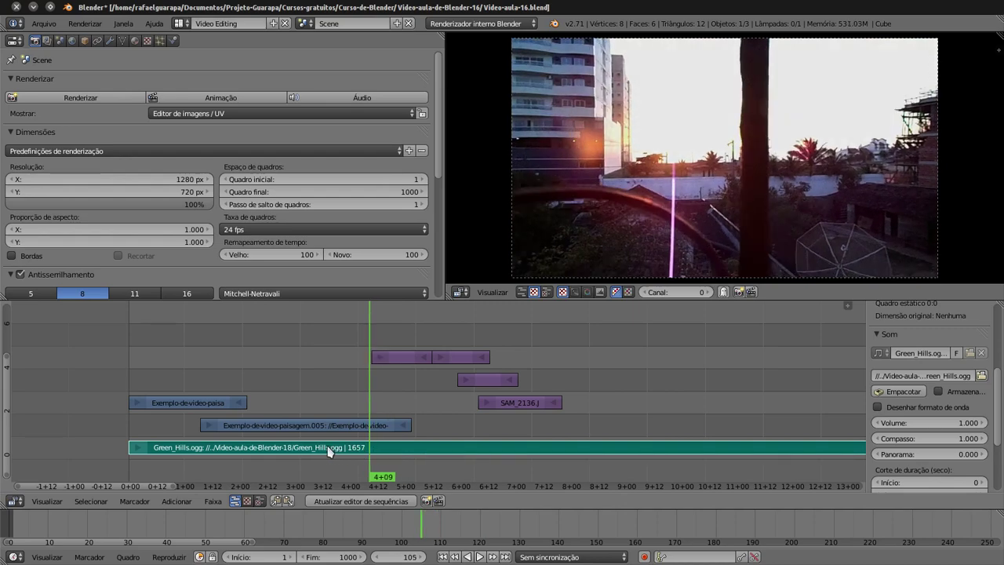
Cut the music strip with K and play the opening from frame 1
key("k")
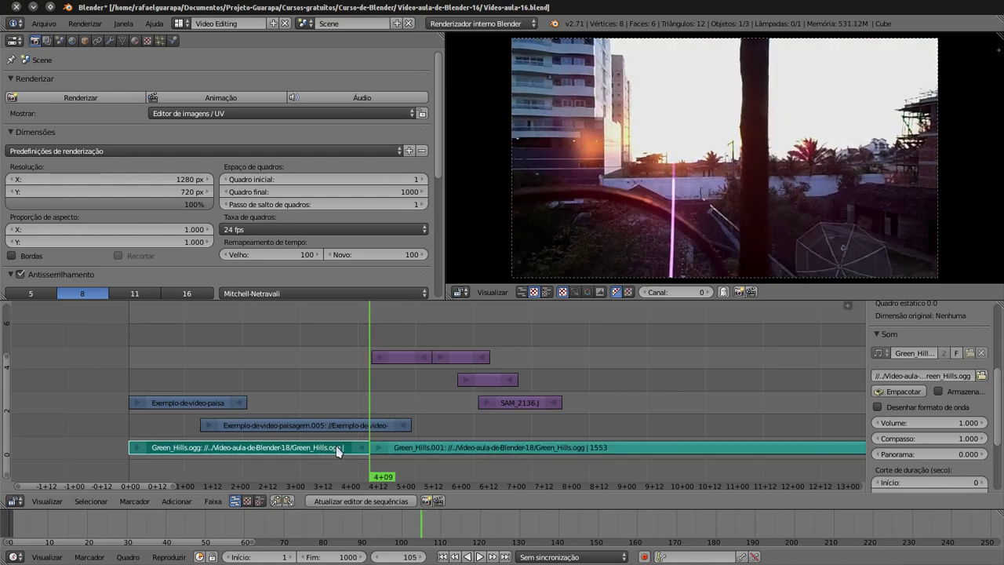
left_click_drag(273, 471, 206, 468)
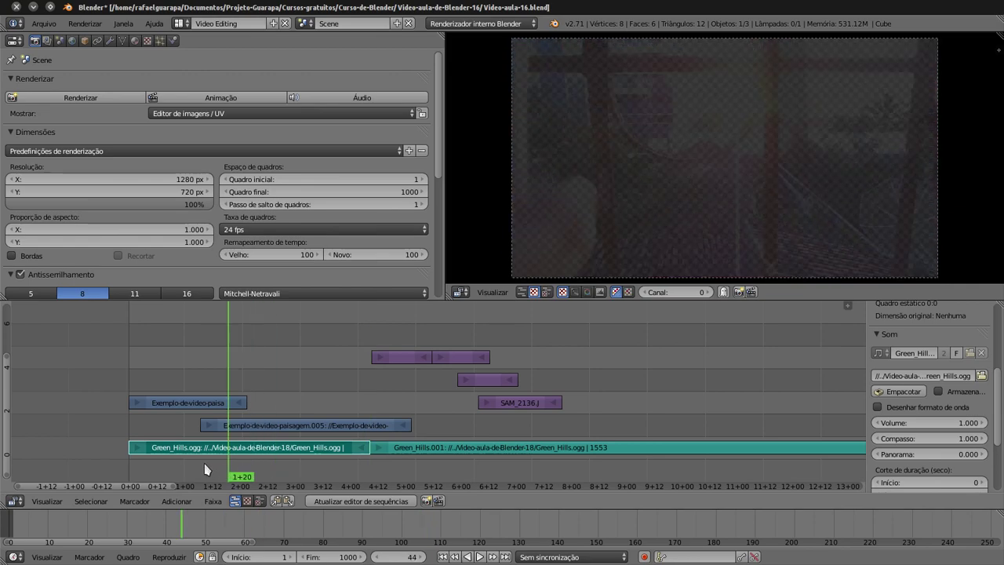
left_click(133, 440)
left_click(129, 439)
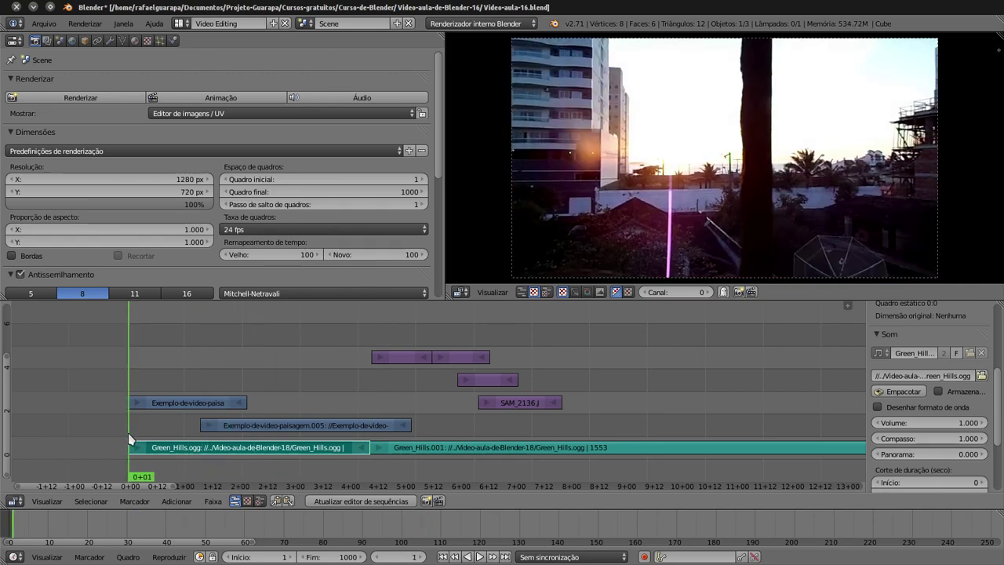
left_click_drag(129, 439, 163, 441)
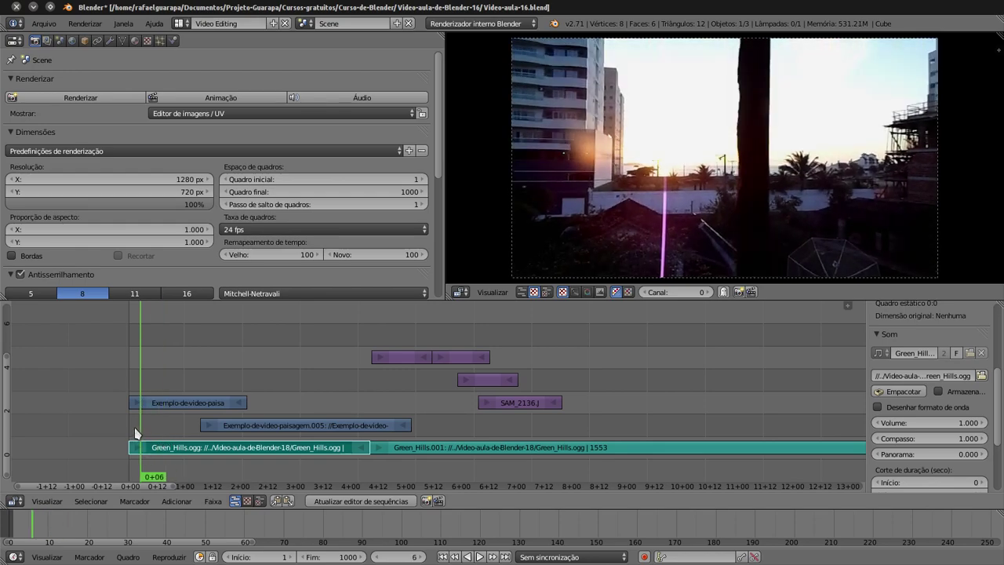
left_click_drag(161, 442, 132, 432)
key("alt+a")
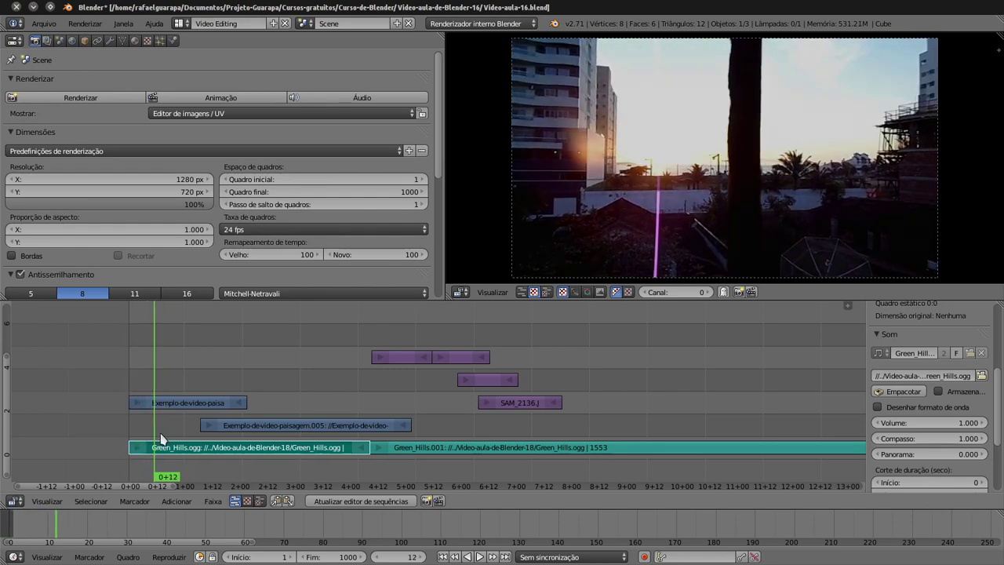
Move Green_Hills.001 later and check where the first music part ends near frame 105
left_click_drag(333, 428, 366, 441)
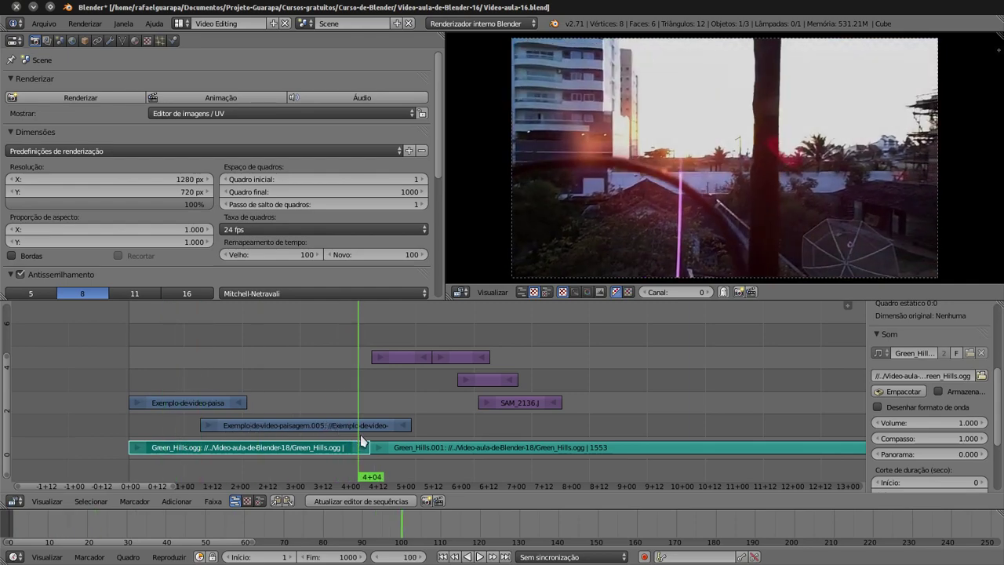
left_click_drag(442, 456, 403, 461)
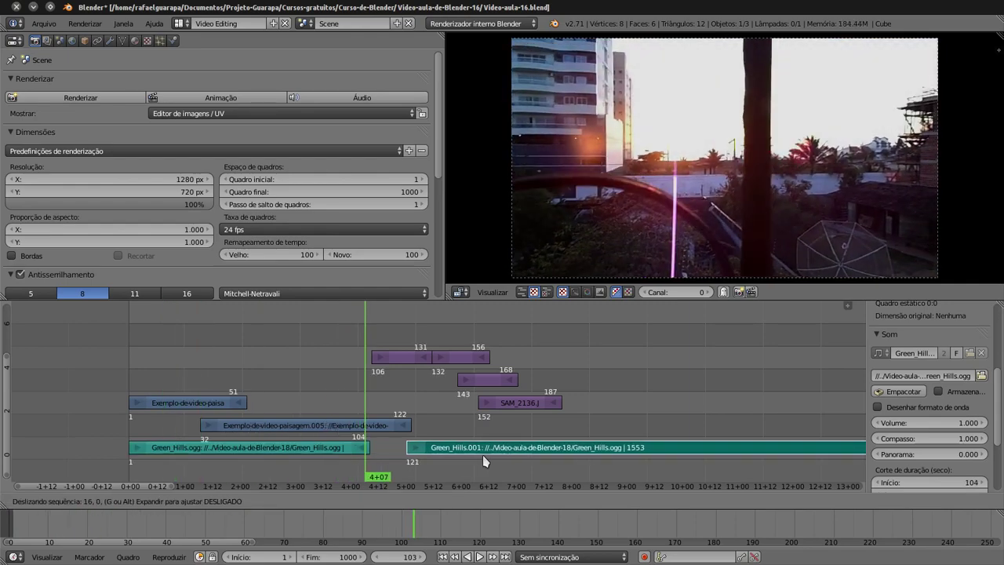
left_click(327, 433)
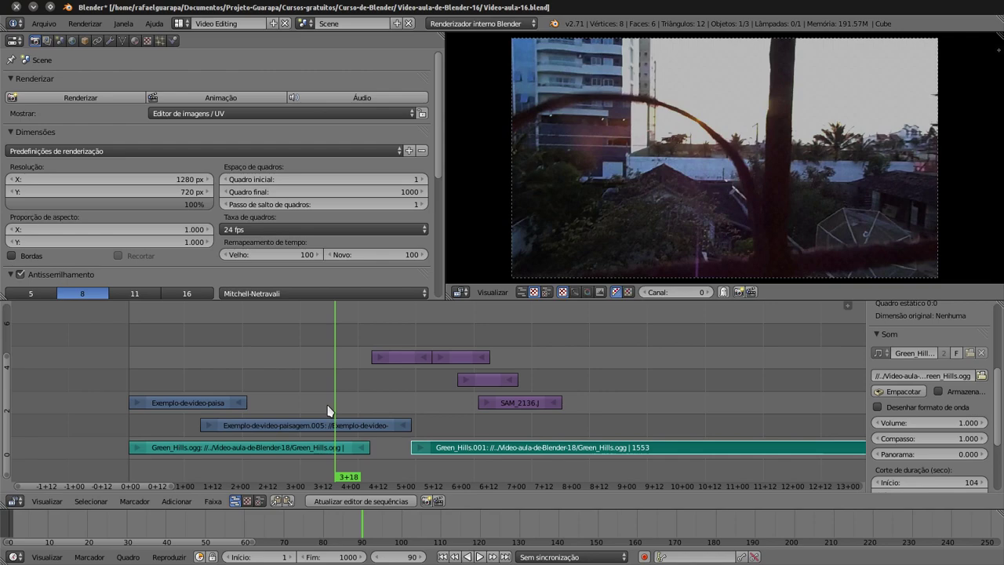
right_click(344, 452)
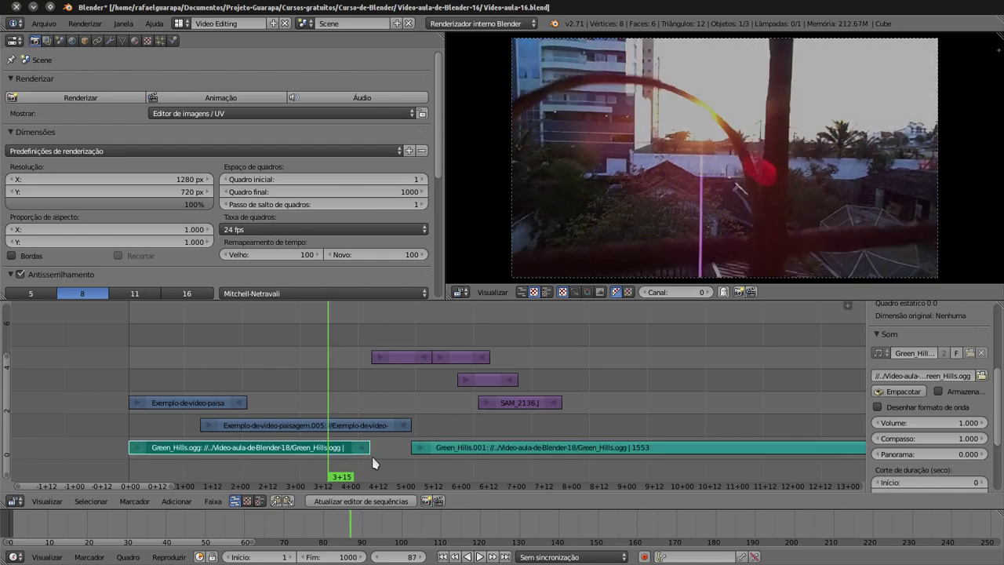
left_click(366, 463)
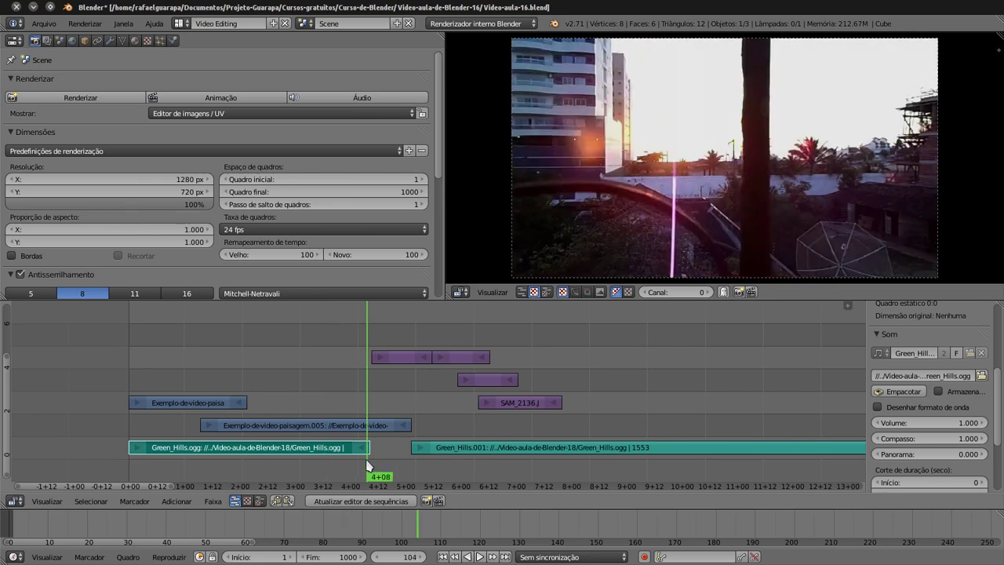
left_click(369, 463)
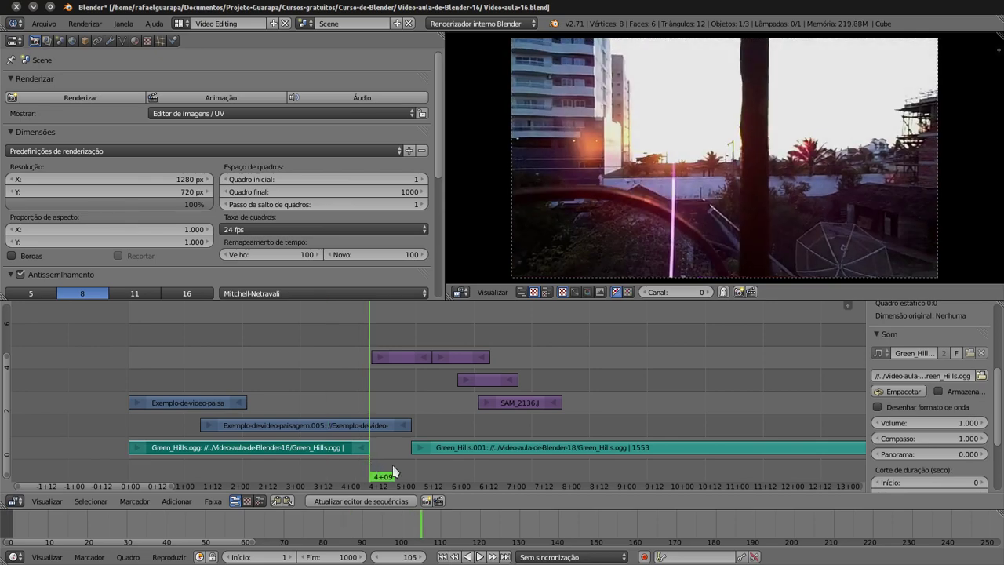
Keyframe the Green_Hills music volume at 1.0 on frame 105 and at 0 on frame 1
right_click(908, 424)
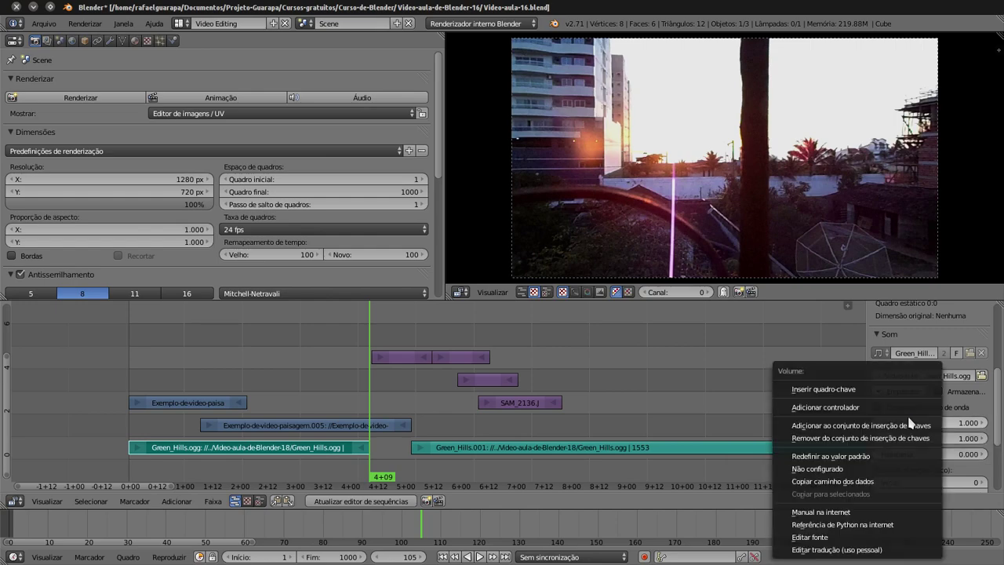
left_click(830, 389)
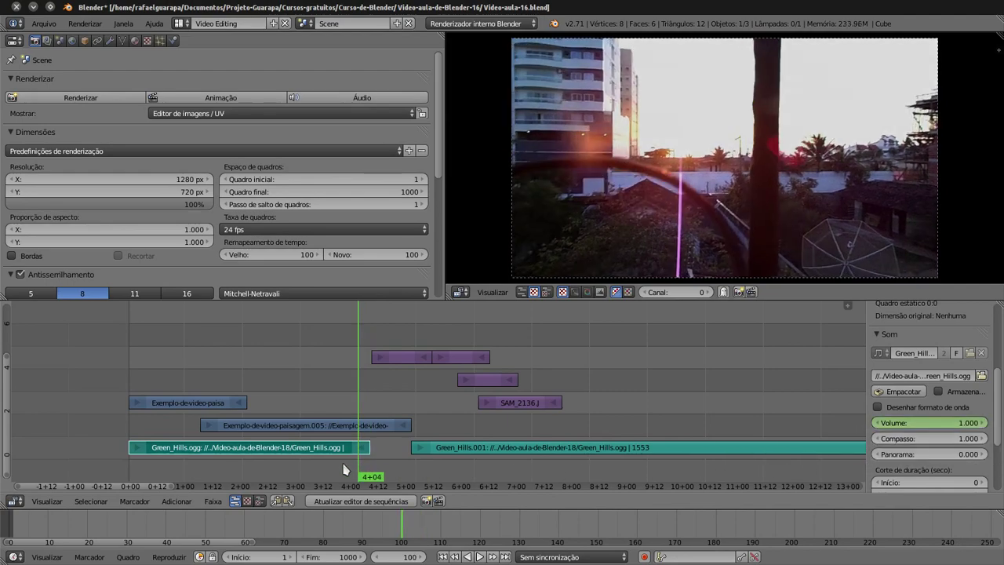
left_click_drag(361, 469, 130, 468)
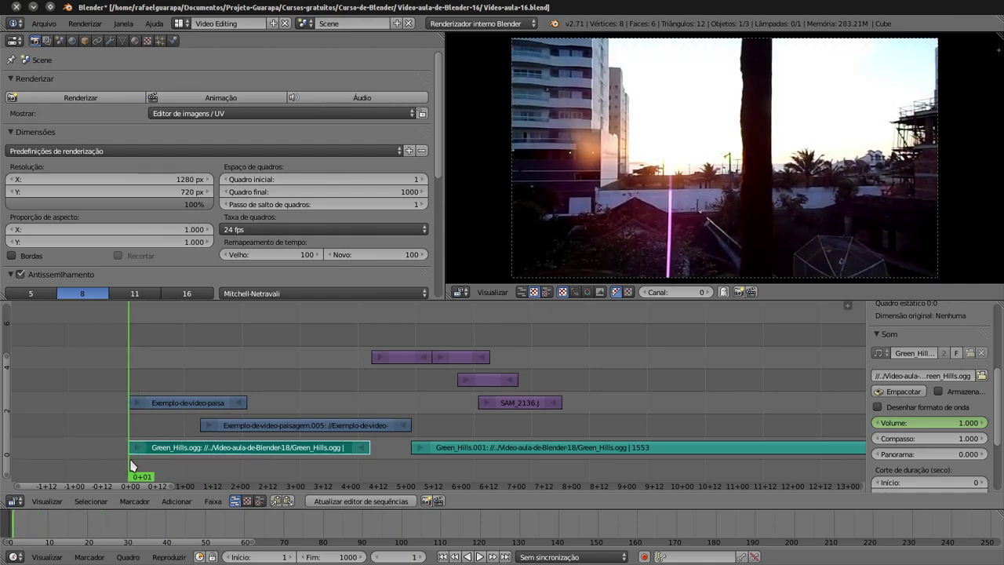
left_click(895, 423)
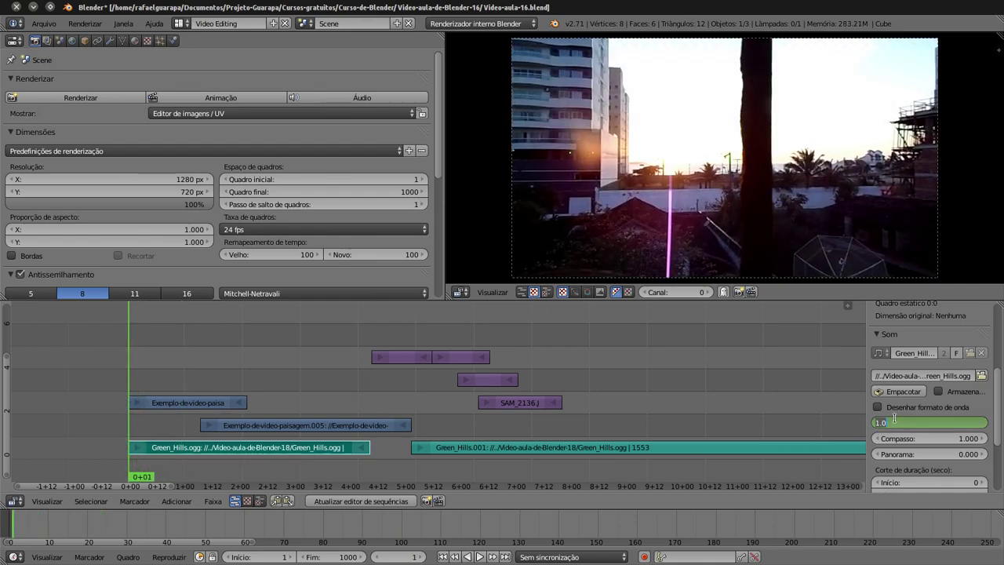
type("0")
key("Return")
right_click(897, 424)
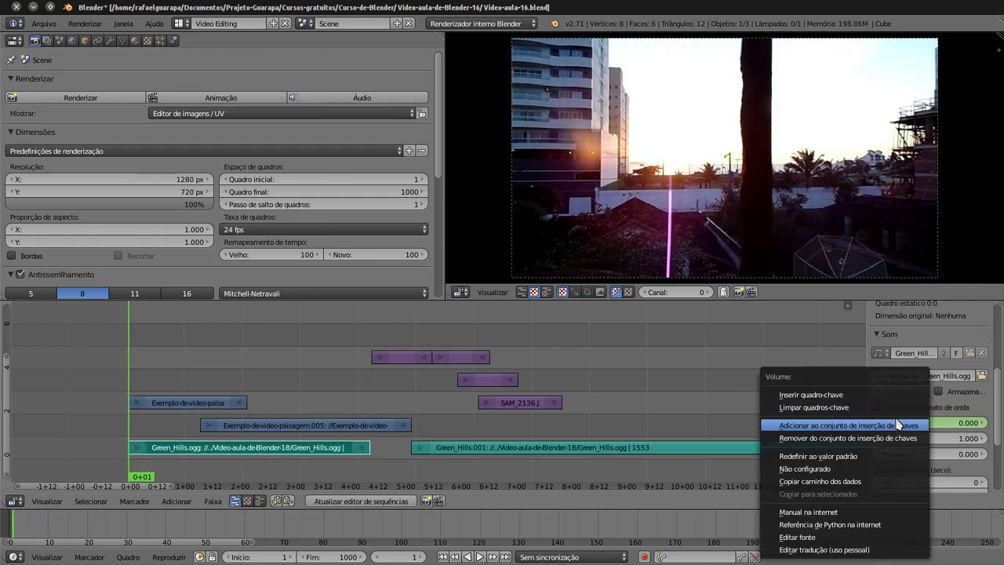
left_click(894, 403)
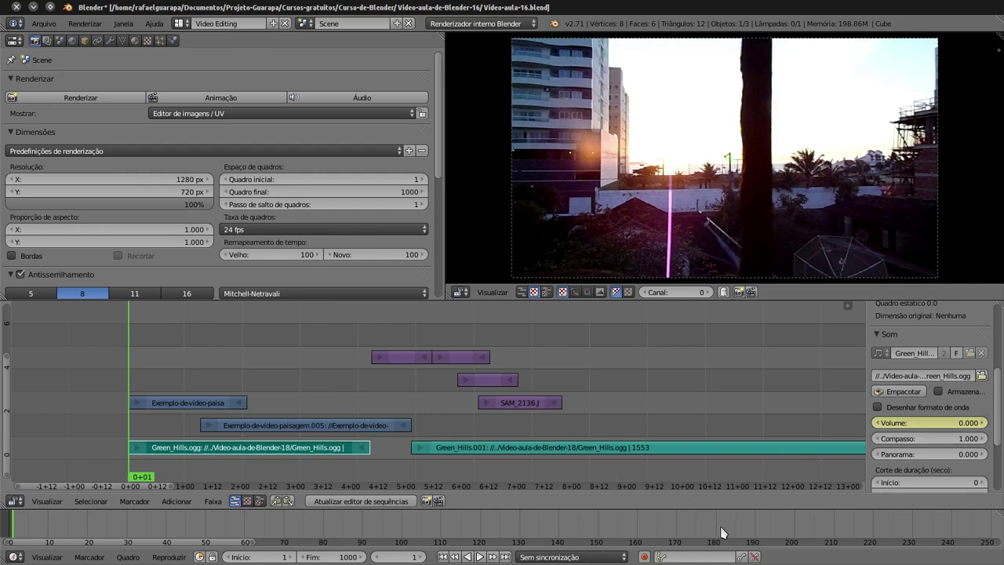
left_click(479, 557)
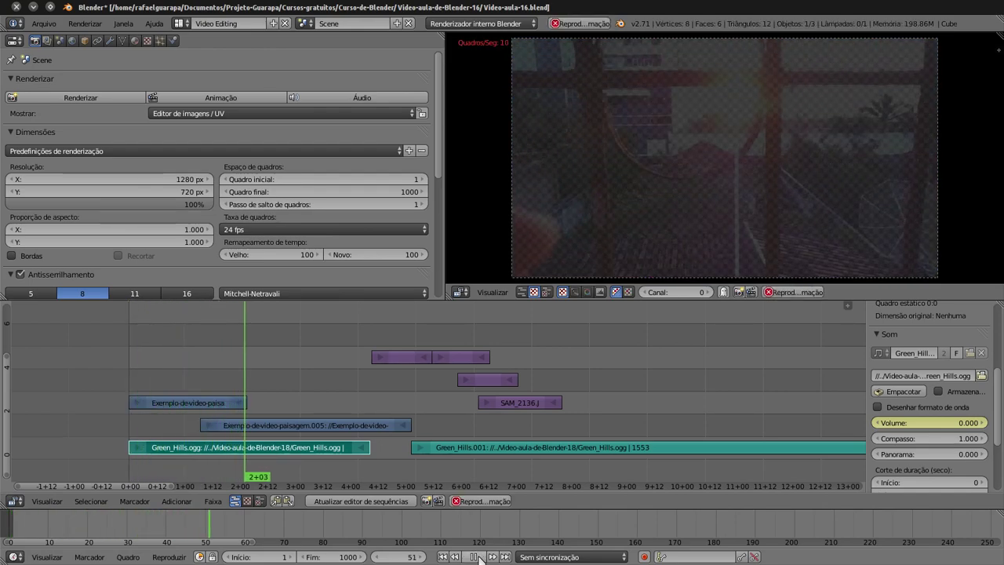
left_click(479, 557)
left_click(479, 557)
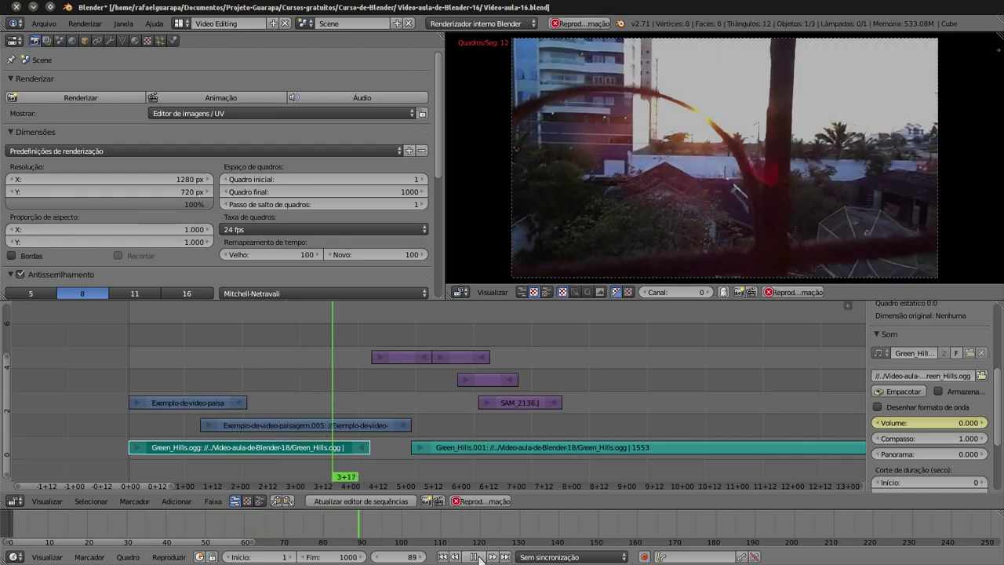
left_click(479, 557)
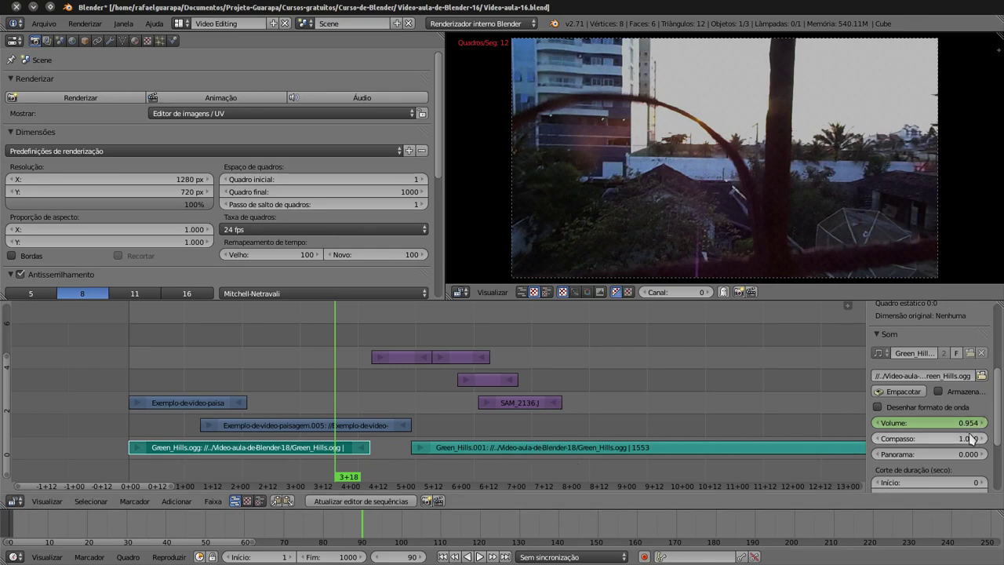
Scrub frames 99 to 106, then the opening frames, to watch the music volume rise
left_click(358, 468)
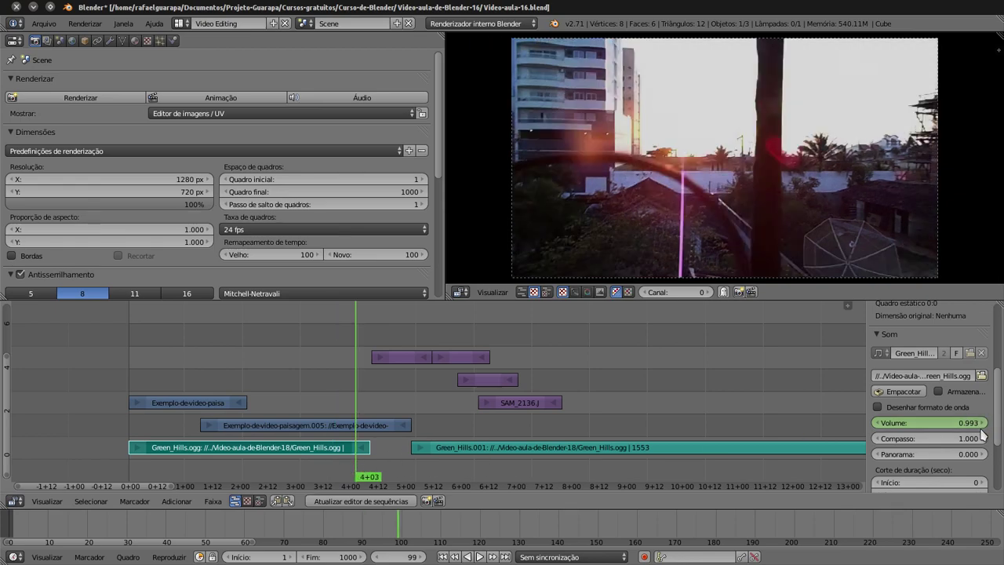
left_click_drag(971, 429, 977, 429)
left_click(372, 465)
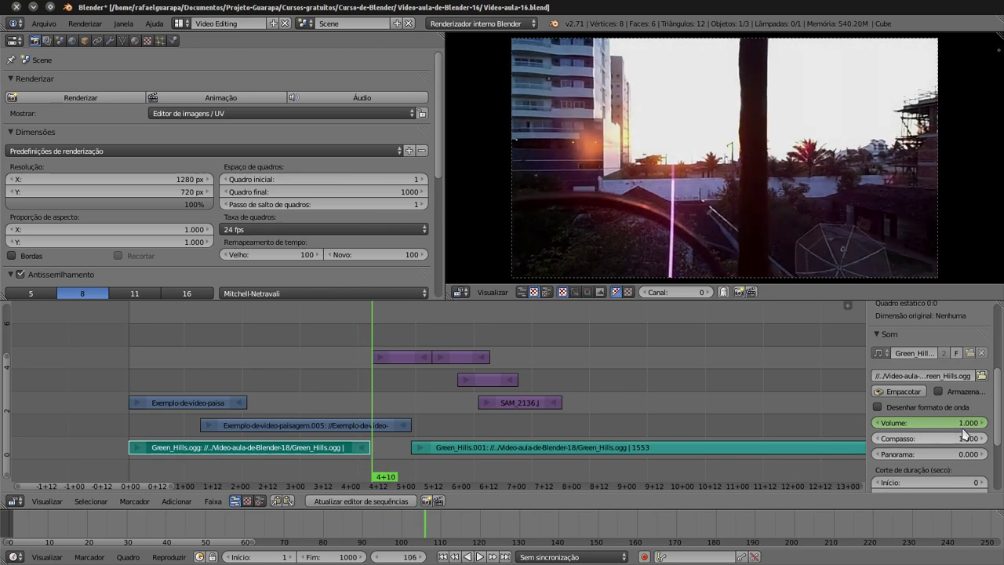
left_click_drag(322, 469, 138, 469)
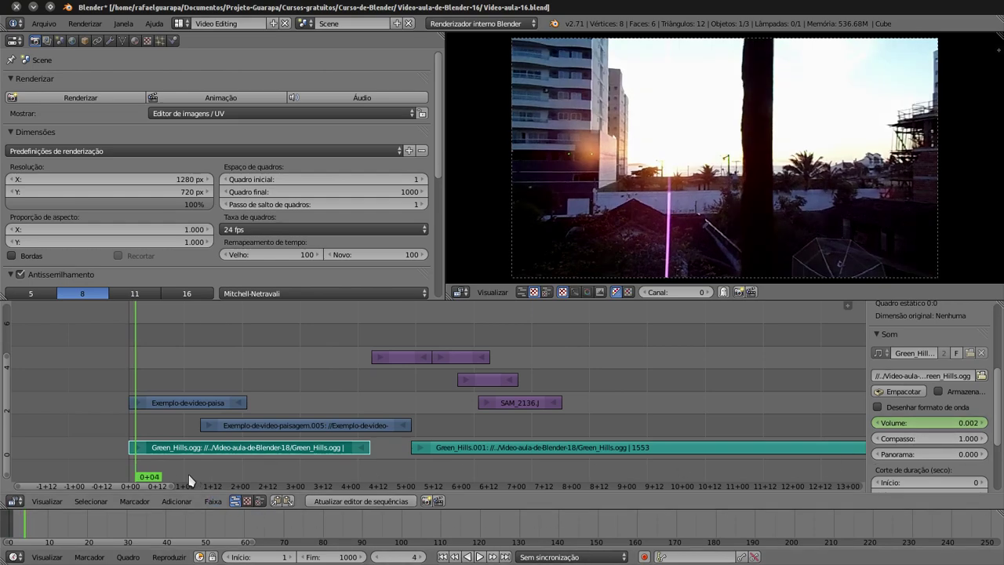
left_click_drag(183, 463, 198, 466)
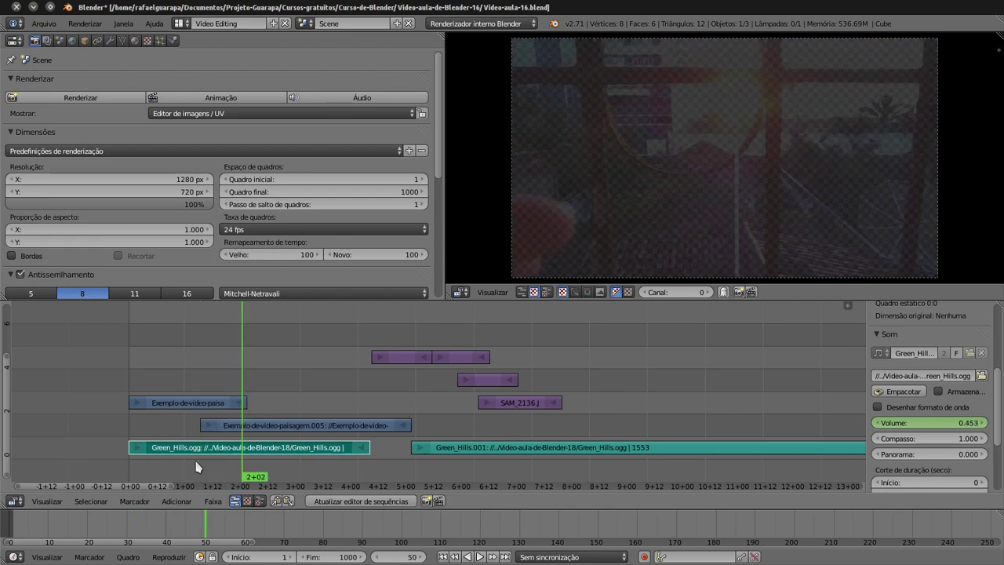
left_click_drag(196, 467, 129, 468)
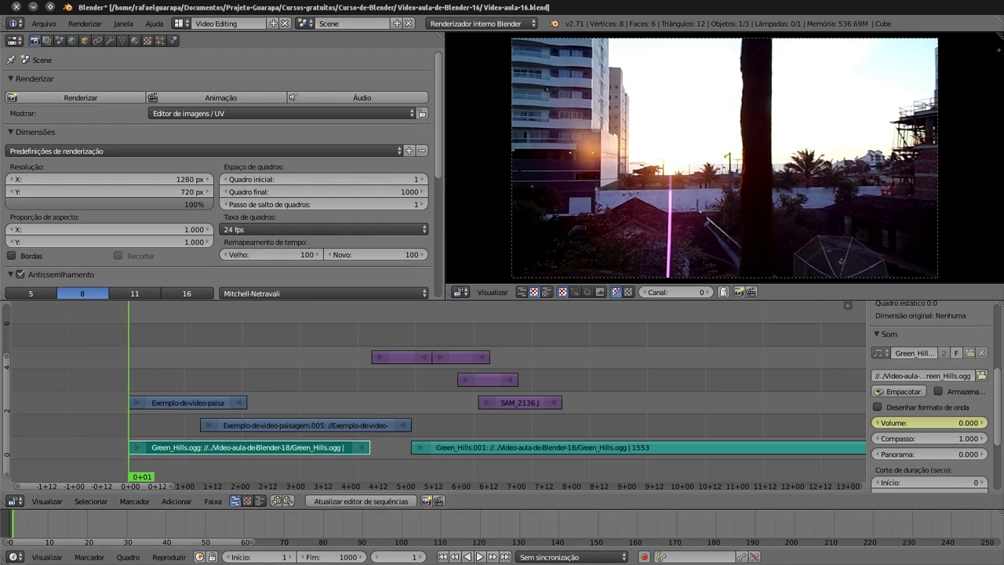
Play the sequence to hear the fade-in, then check the volume at frame 57
left_click(481, 556)
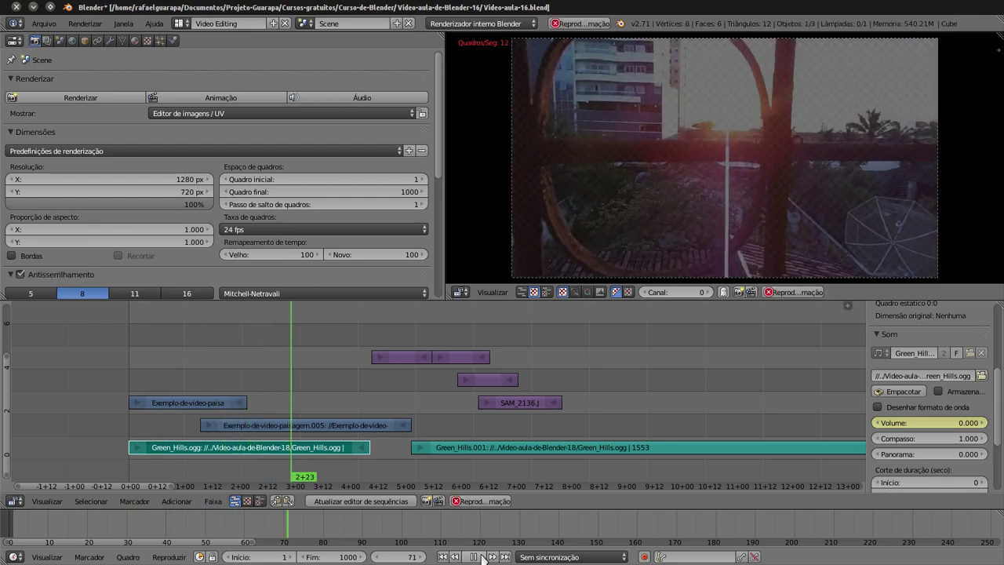
left_click(482, 557)
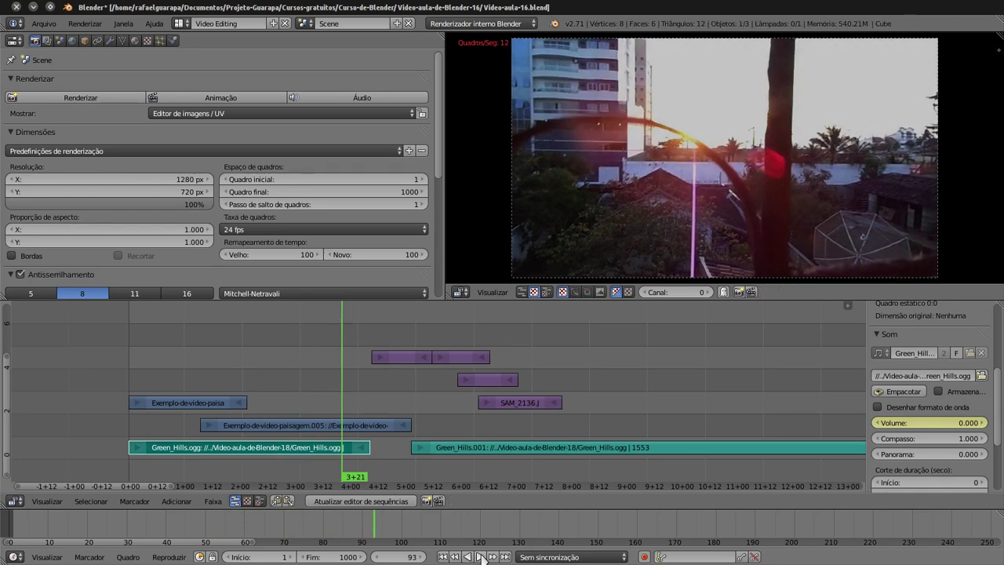
left_click(252, 465)
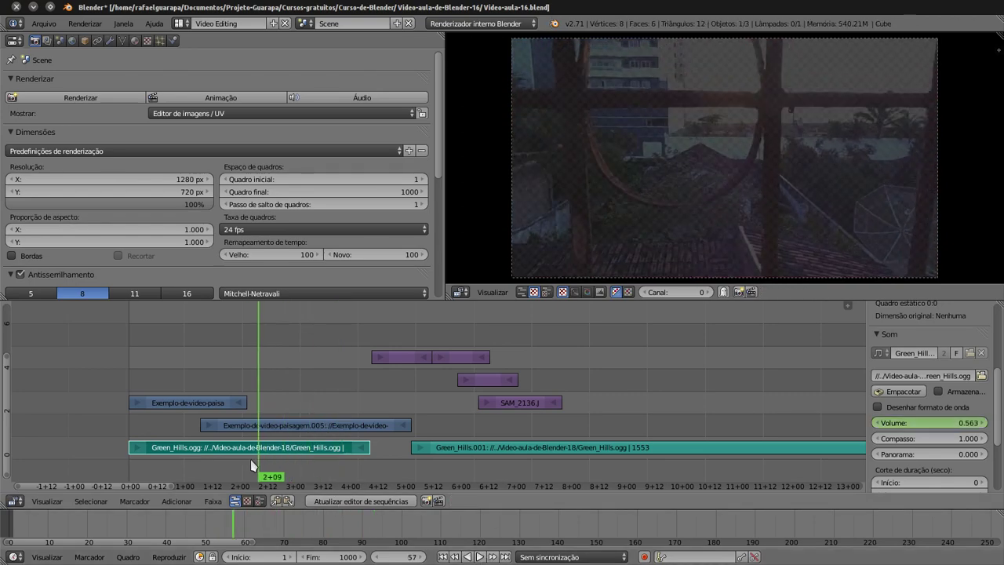
mouse_move(253, 465)
left_mouse_down()
mouse_move(137, 455)
mouse_move(189, 456)
mouse_move(142, 461)
mouse_move(161, 461)
left_mouse_up()
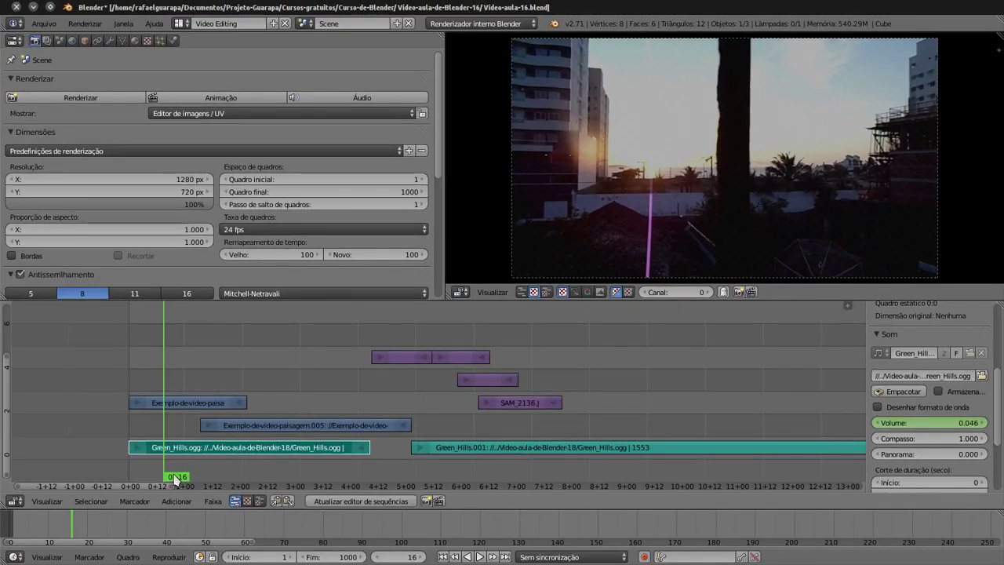
left_click_drag(173, 467, 155, 466)
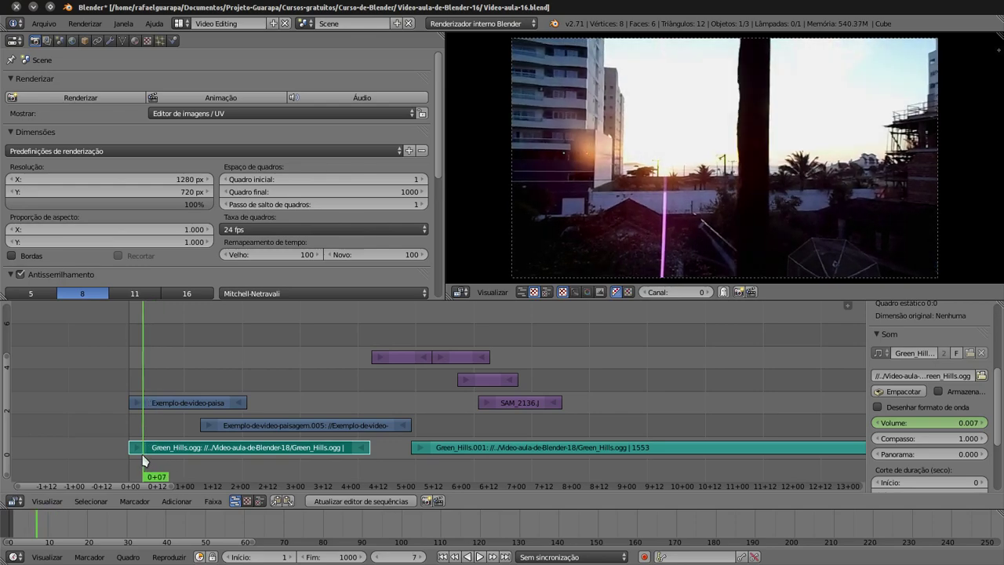
left_click(156, 465)
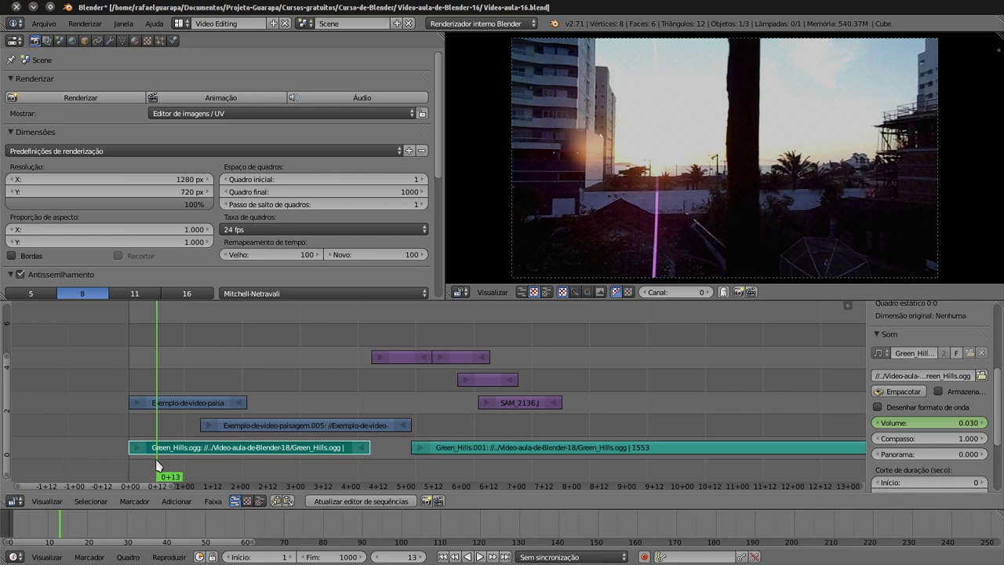
mouse_move(156, 465)
left_mouse_down()
mouse_move(142, 465)
mouse_move(207, 472)
left_mouse_up()
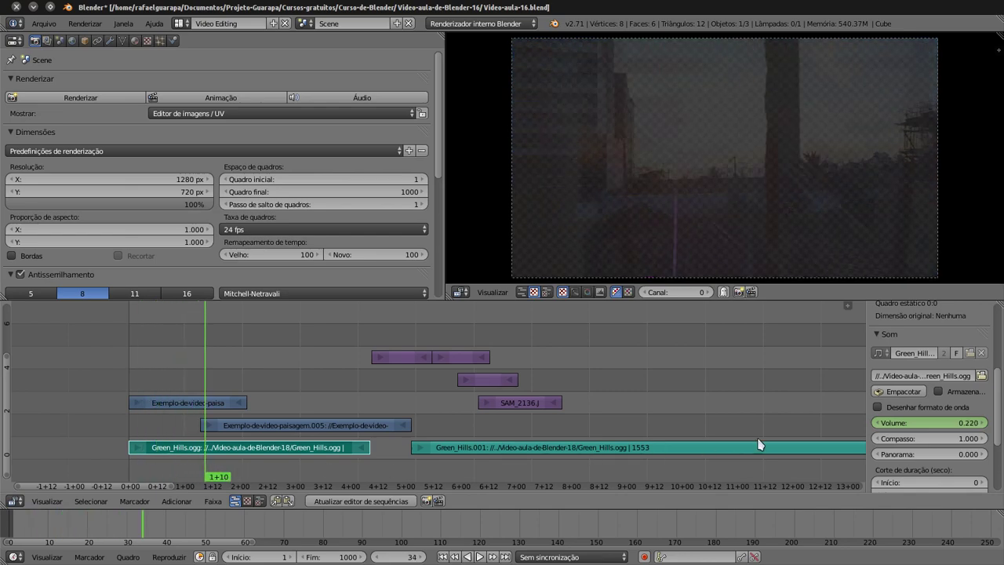
left_click_drag(938, 424, 979, 425)
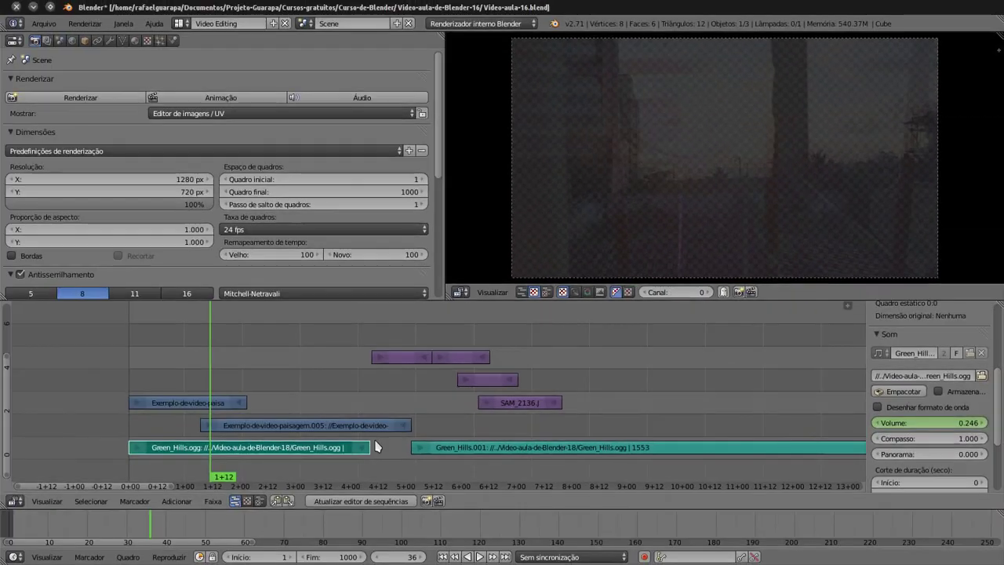
mouse_move(229, 471)
left_mouse_down()
mouse_move(215, 469)
mouse_move(328, 463)
left_mouse_up()
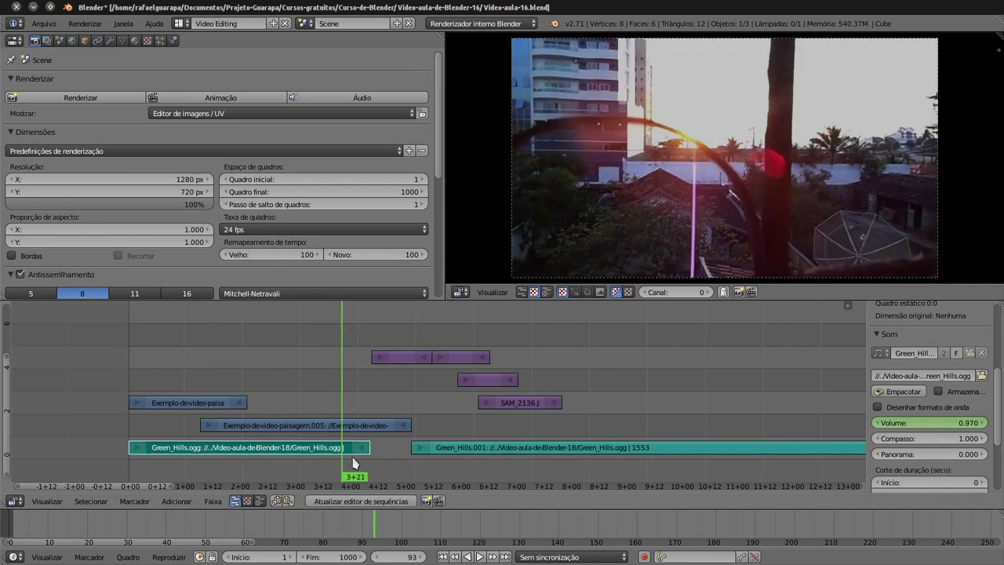
left_click_drag(328, 463, 329, 466)
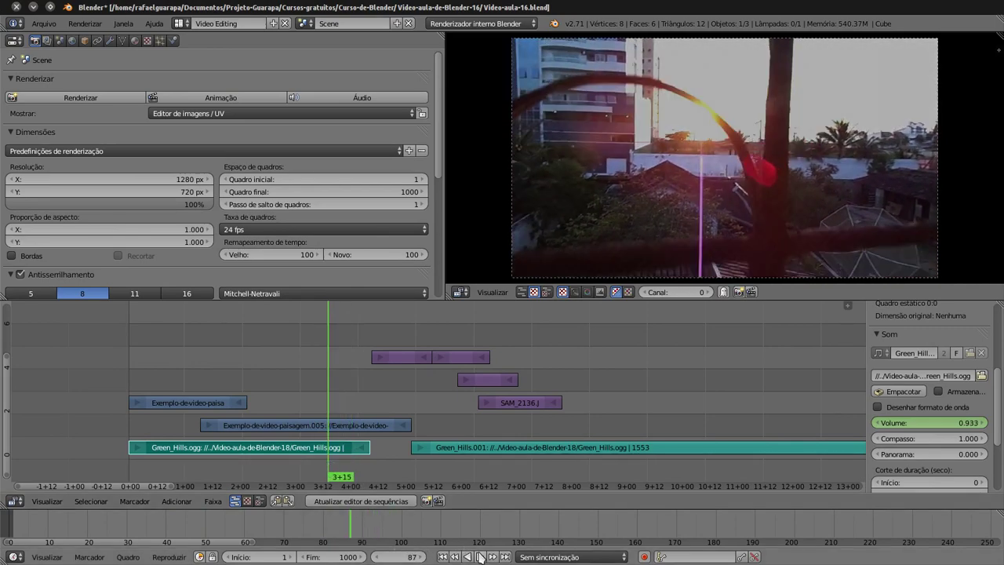
left_click(480, 556)
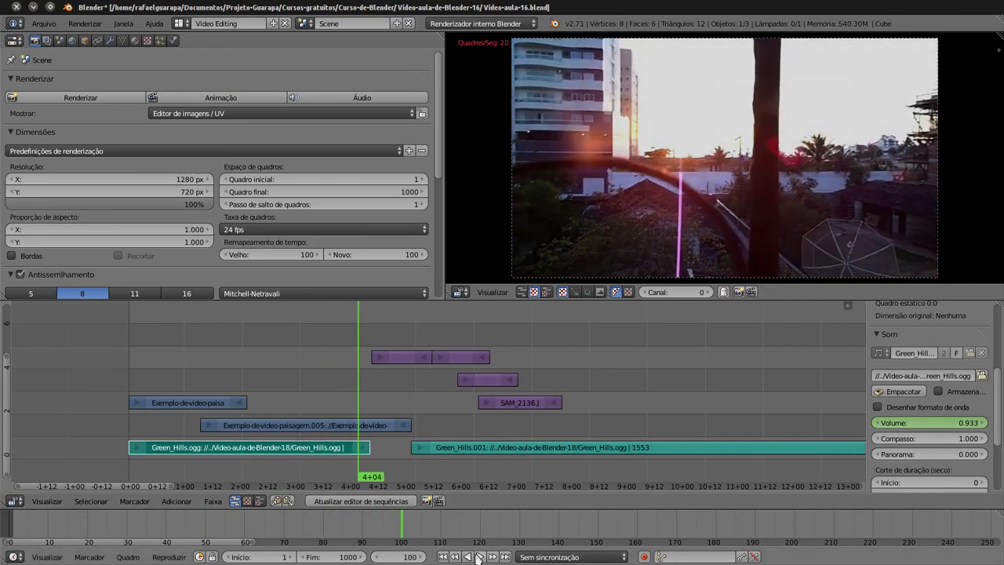
left_click(480, 556)
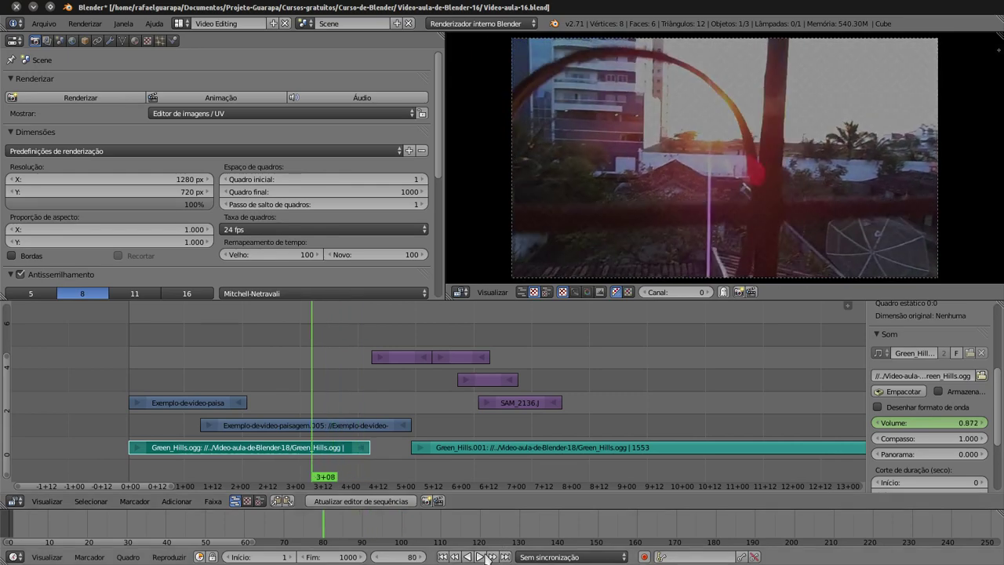
left_click(481, 558)
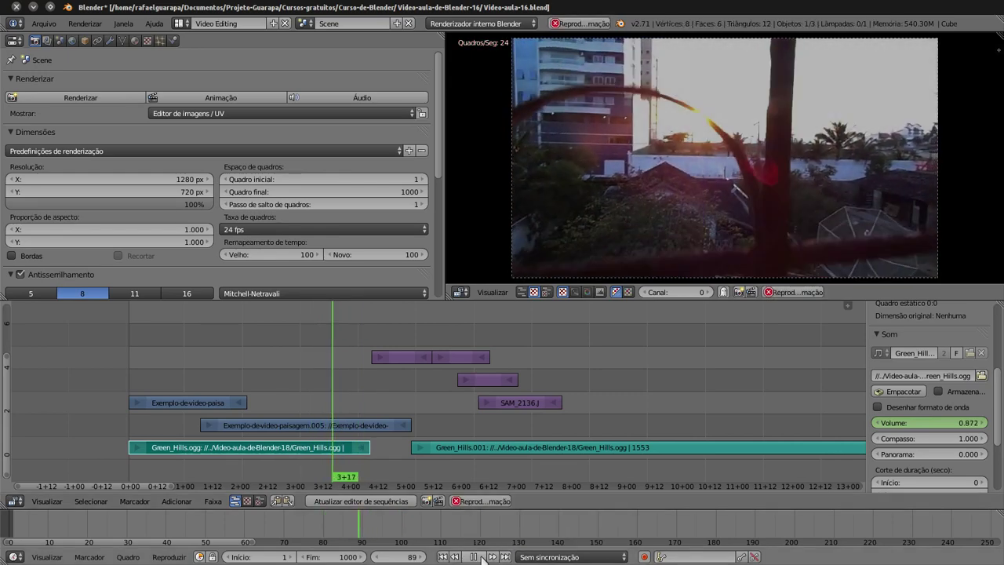
left_click(481, 557)
left_click(135, 463)
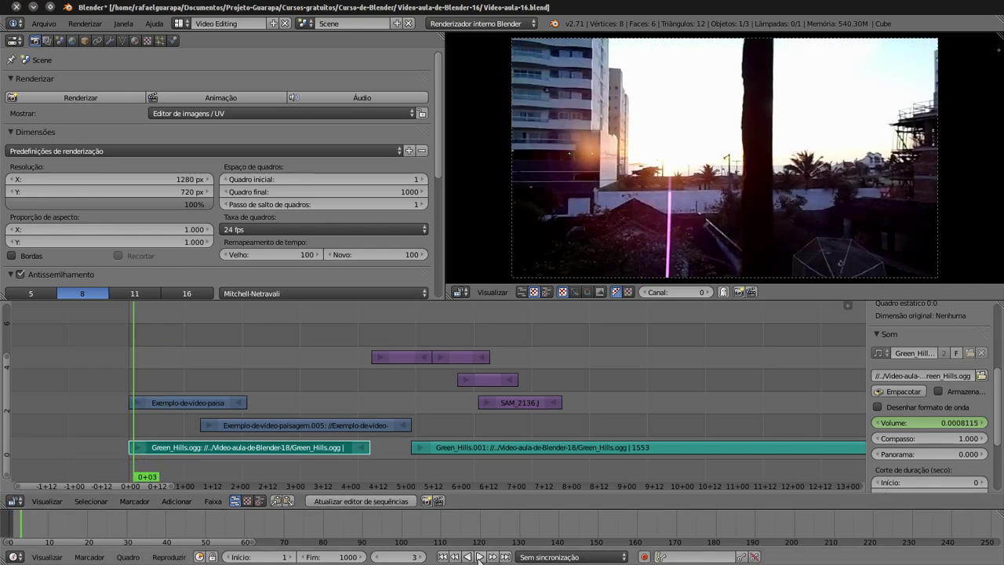
left_click(478, 558)
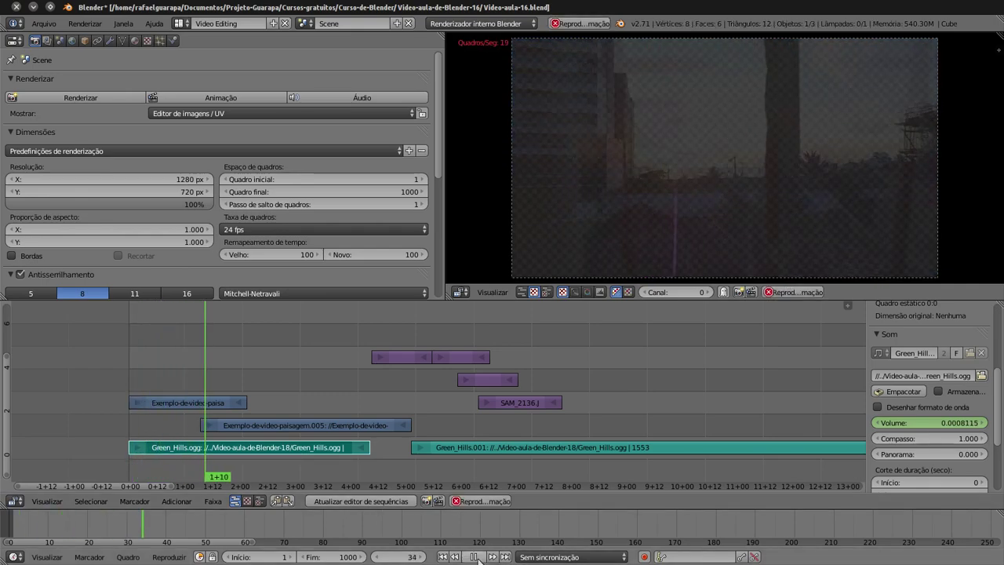
left_click(475, 557)
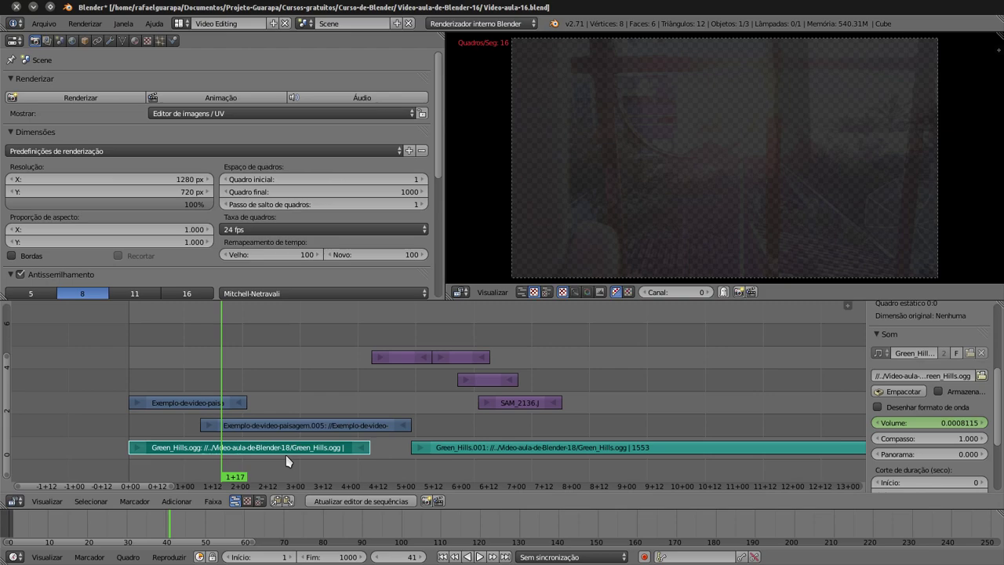
left_click_drag(310, 464, 259, 475)
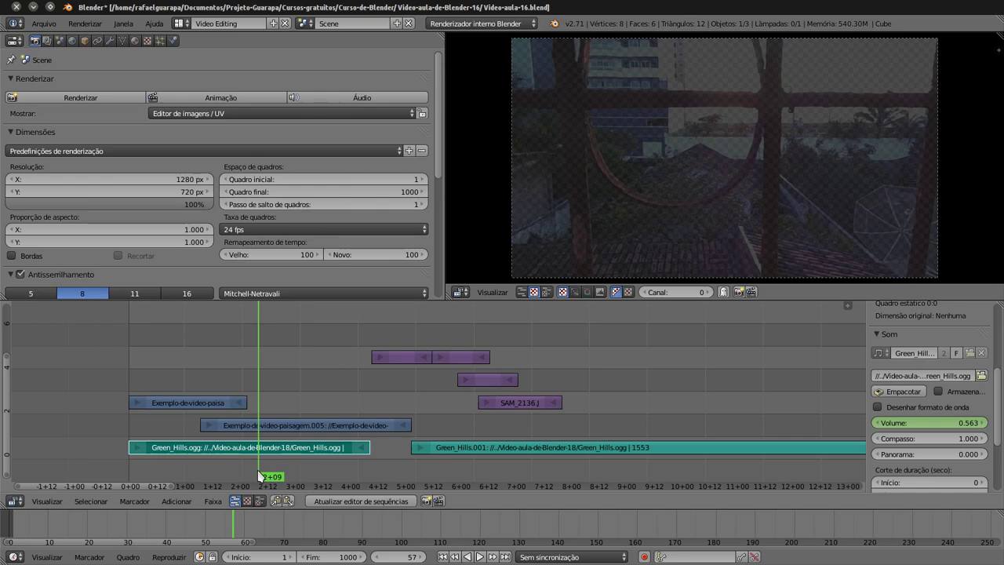
Slide Green_Hills.001 left so it starts right after Green_Hills.ogg, at frame 104
left_click(416, 449)
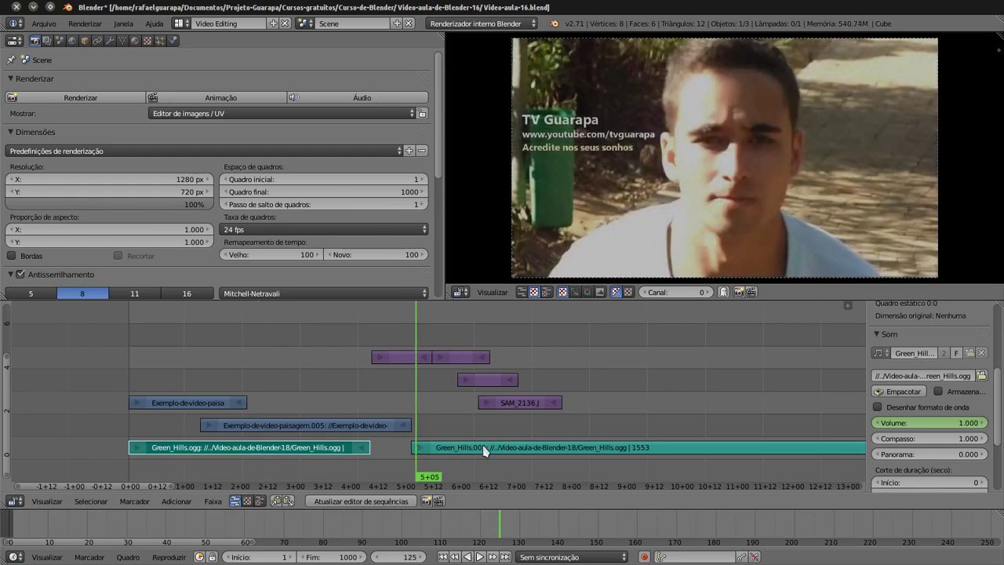
left_click_drag(484, 450, 378, 462)
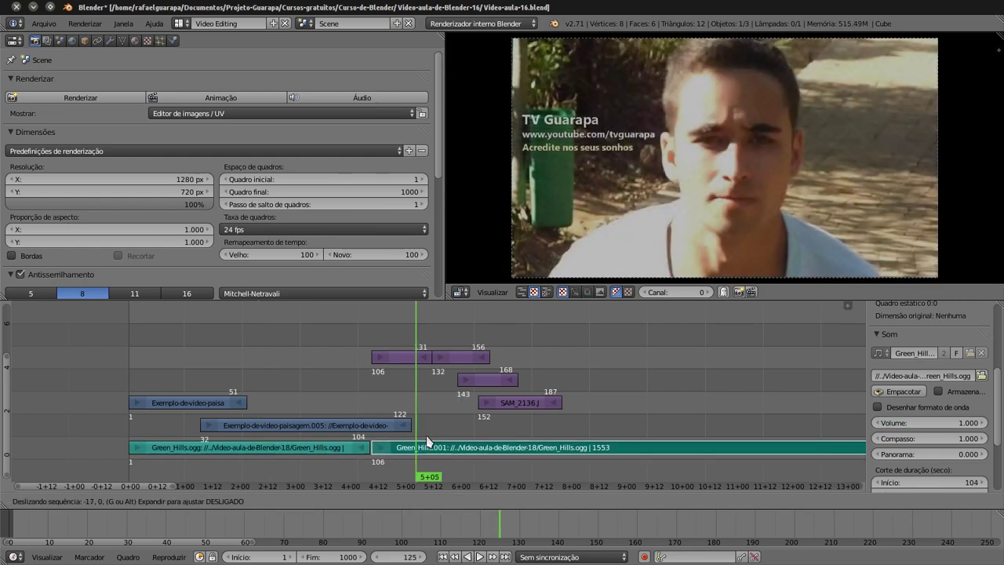
left_click(370, 463)
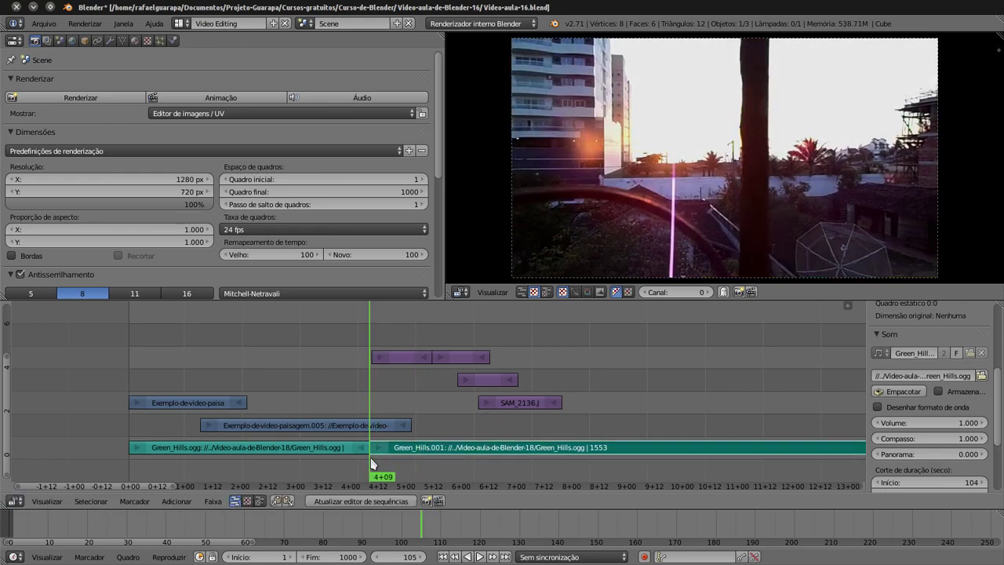
Cut Green_Hills.001 at 7+20 and delete the leftover music after the cut
left_click(562, 432)
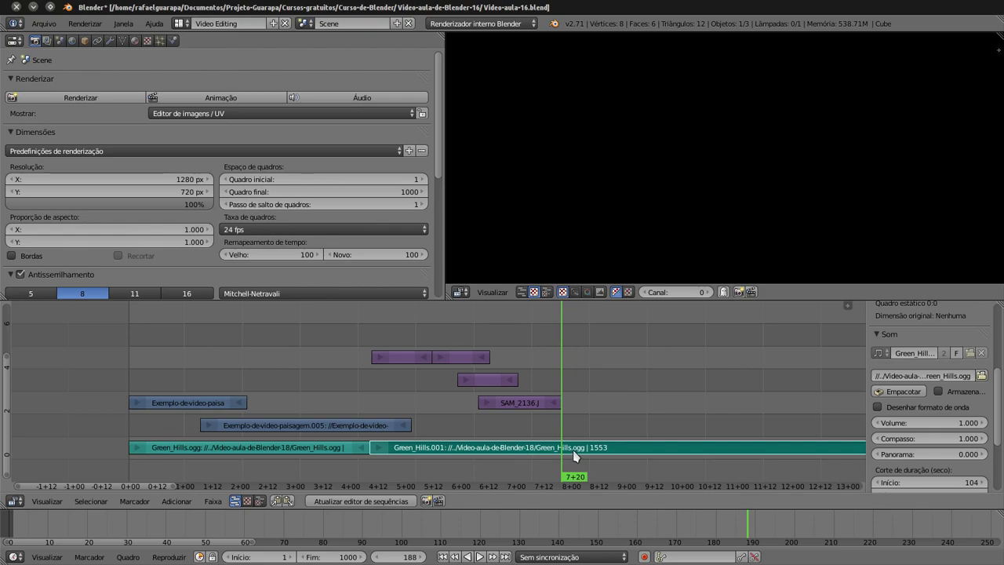
right_click(574, 455)
key("k")
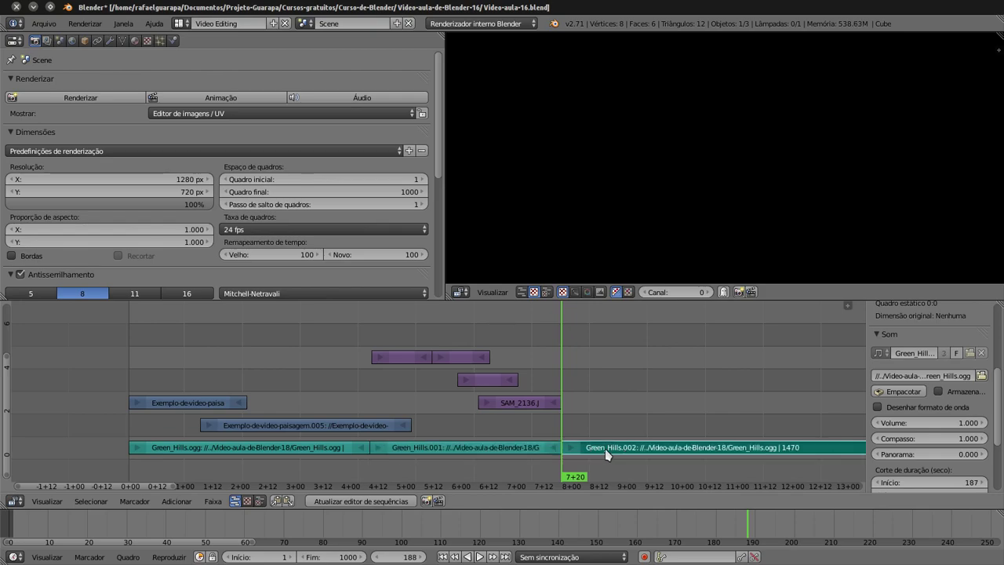
key("x")
left_click(584, 449)
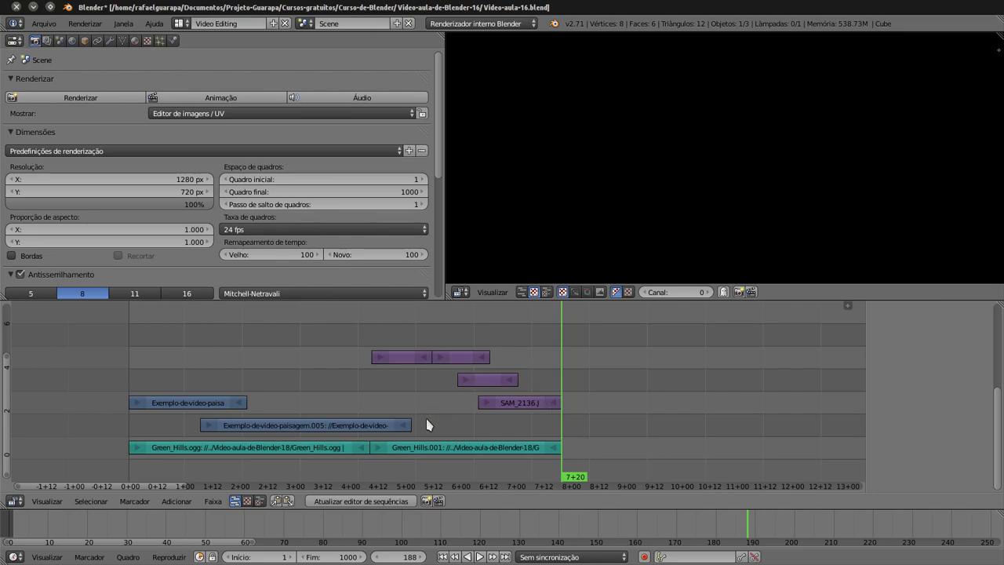
left_click_drag(427, 424, 390, 424)
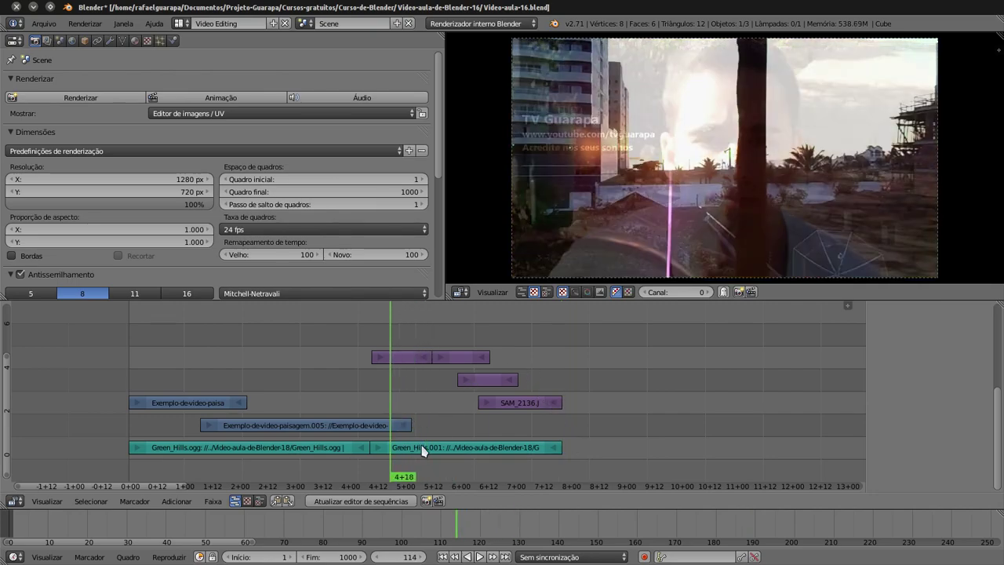
left_click(423, 449)
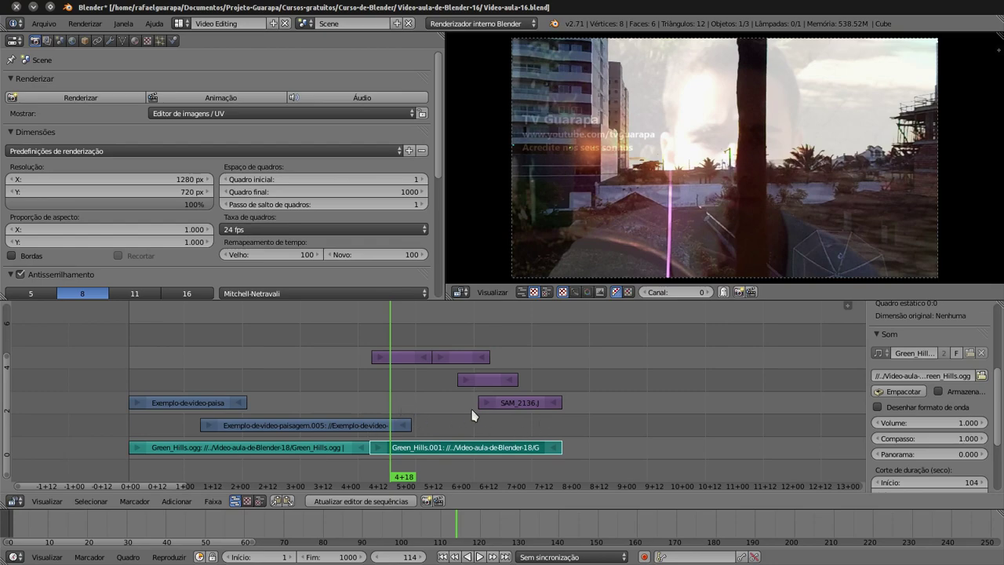
left_click_drag(575, 397, 564, 383)
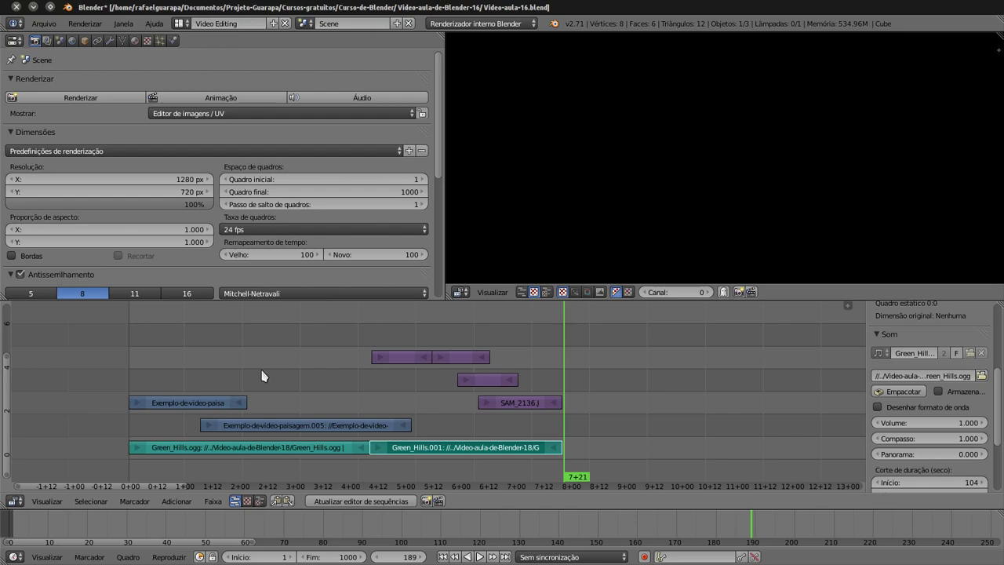
left_click_drag(144, 367, 205, 375)
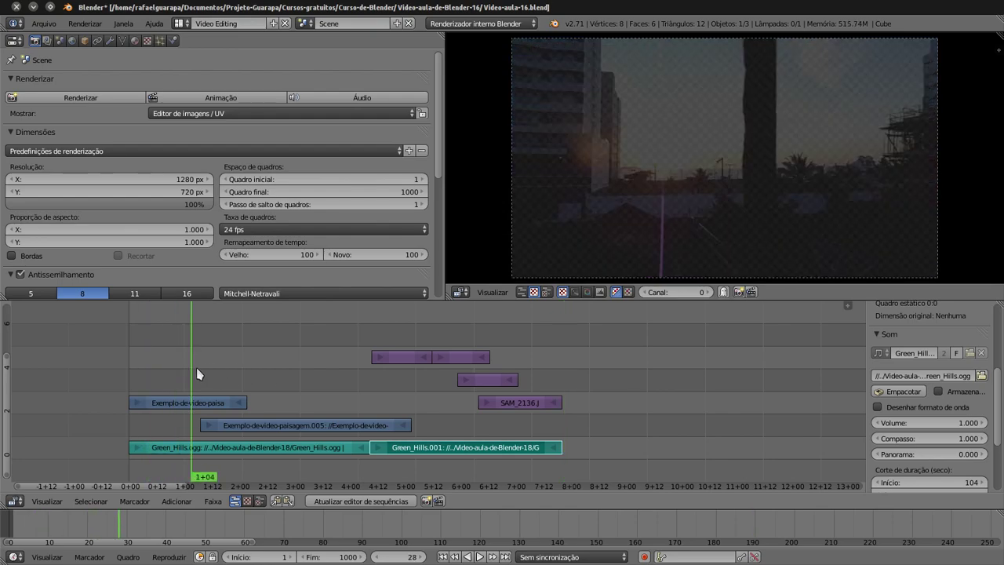
key("alt+a")
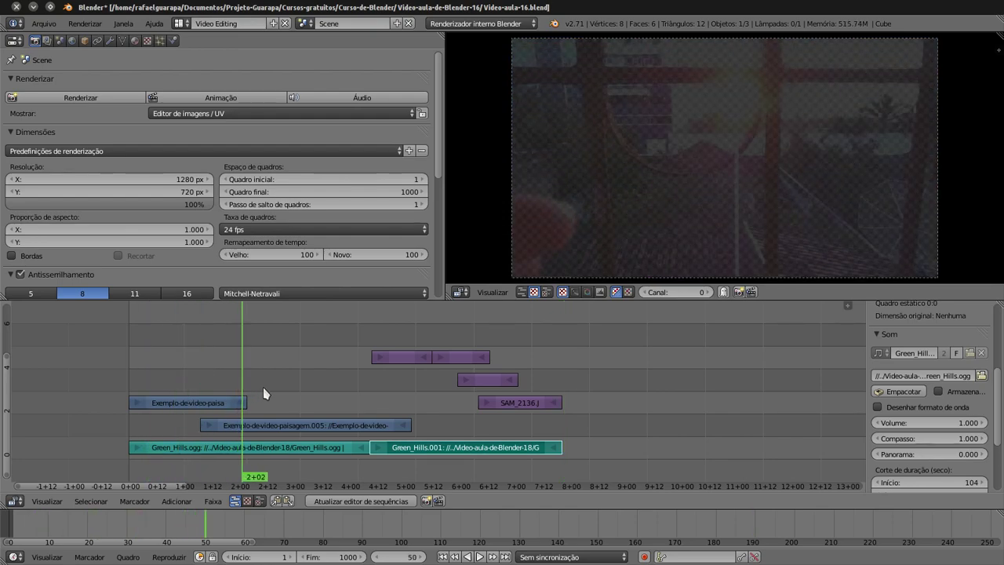
mouse_move(341, 399)
left_mouse_down()
mouse_move(442, 404)
mouse_move(345, 404)
mouse_move(373, 405)
left_mouse_up()
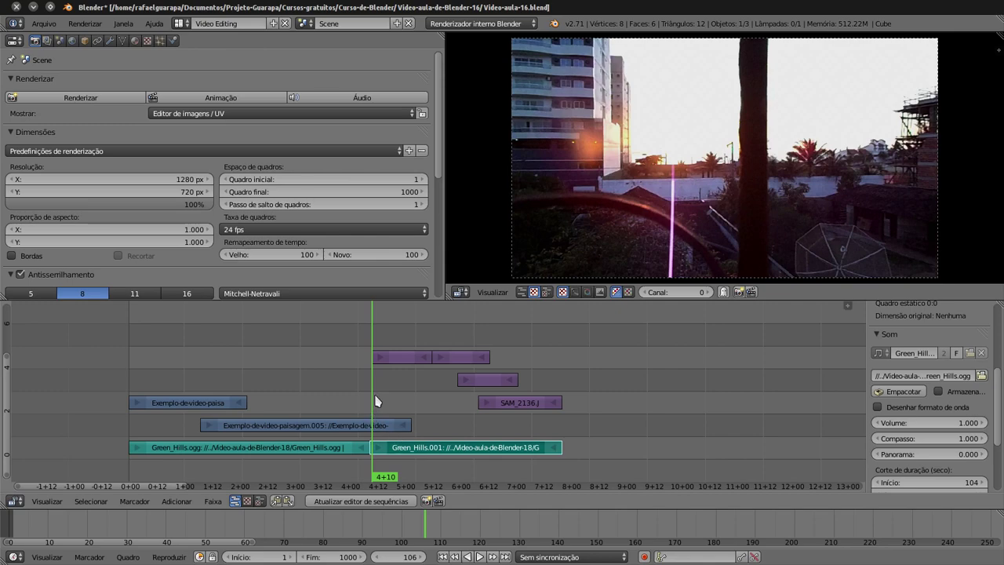
Keyframe Green_Hills.001's current volume at frame 105, the start of the strip
left_click(375, 402)
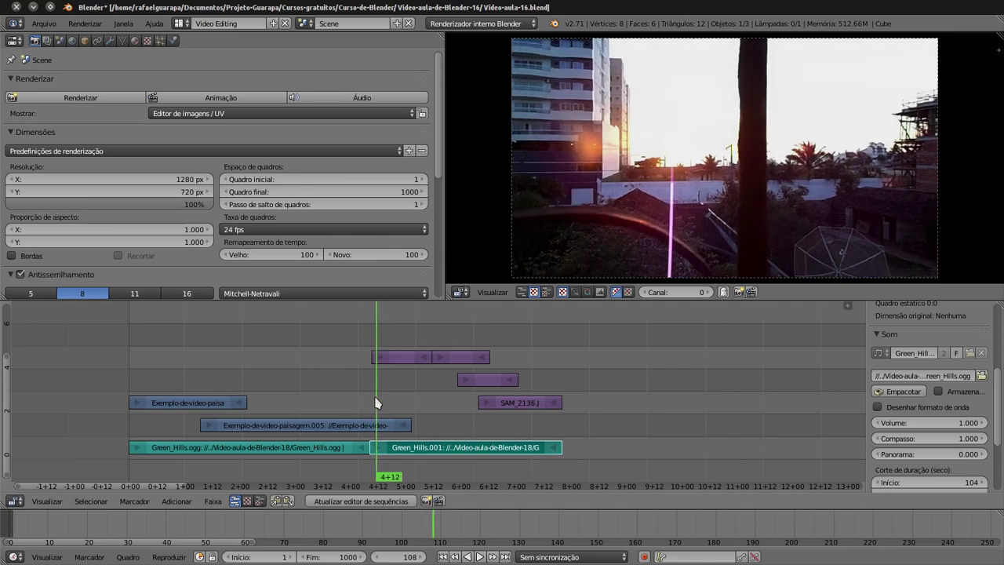
left_click_drag(375, 402, 369, 401)
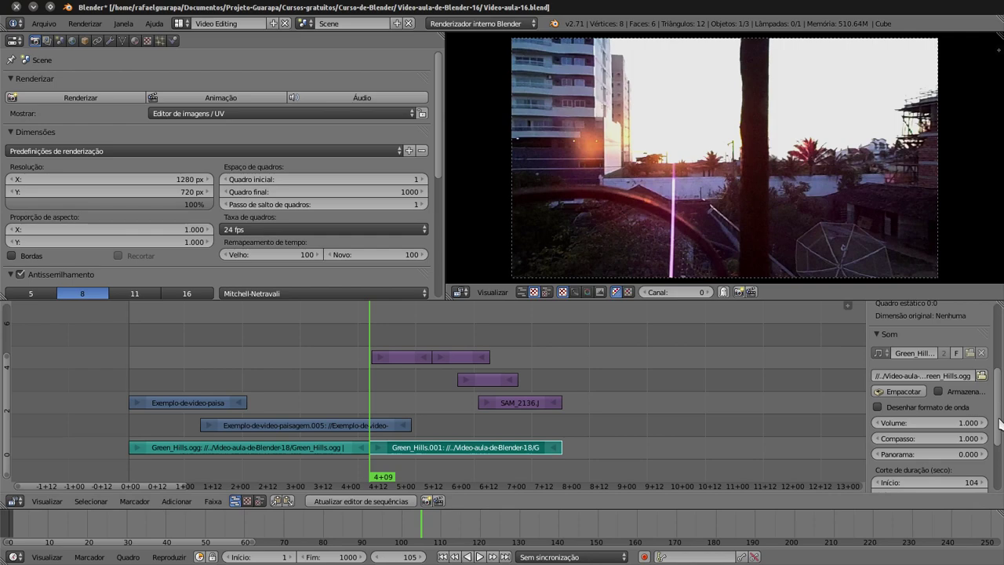
scroll(1003, 438, "down", 2)
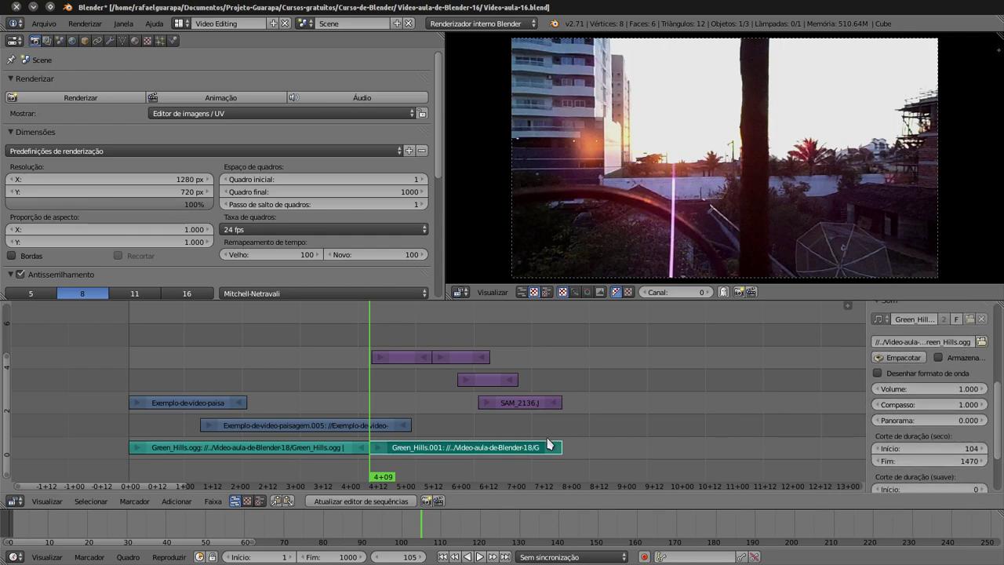
right_click(935, 390)
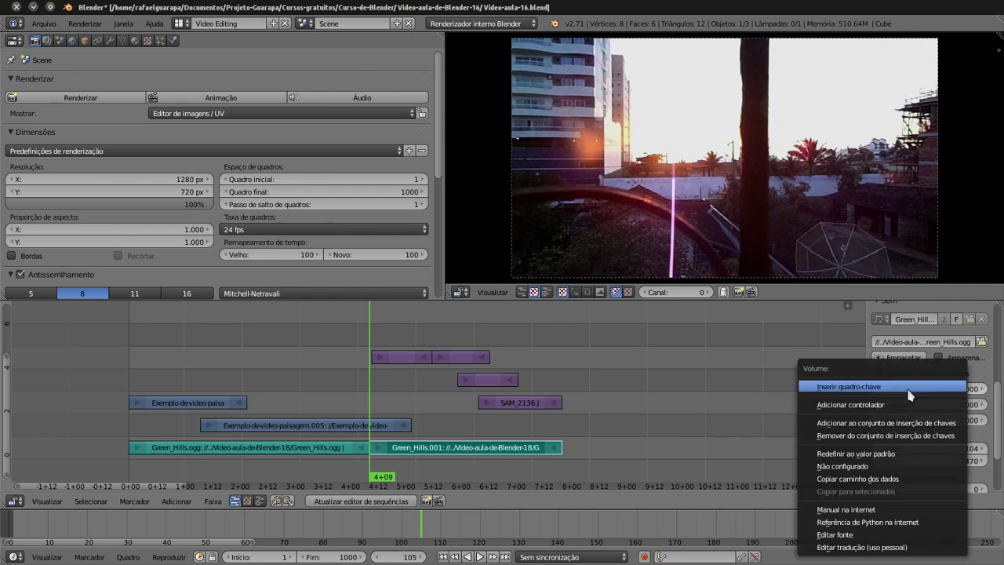
left_click(911, 387)
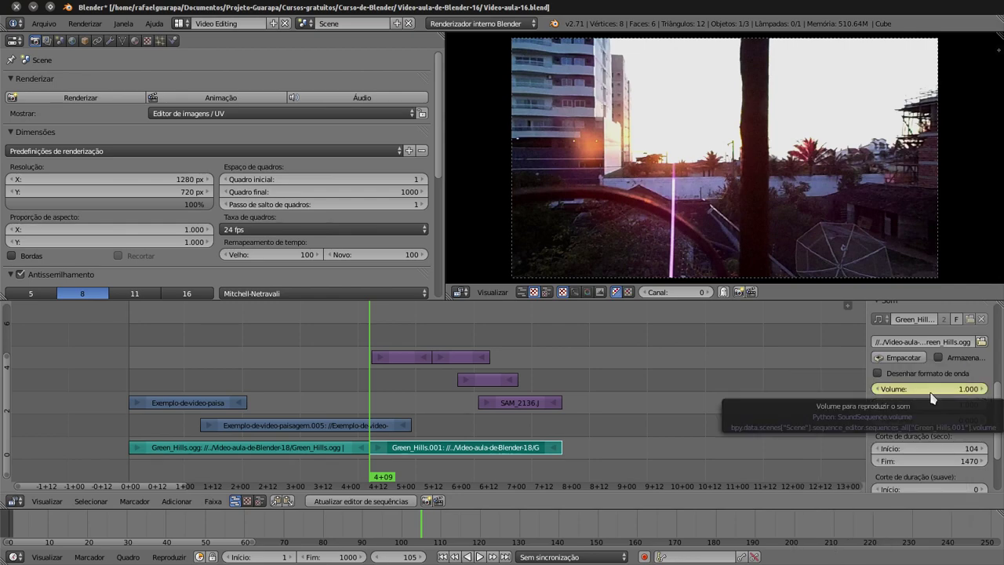
At frame 188, set Green_Hills.001's volume to 0 and keyframe it
left_click_drag(382, 468, 453, 463)
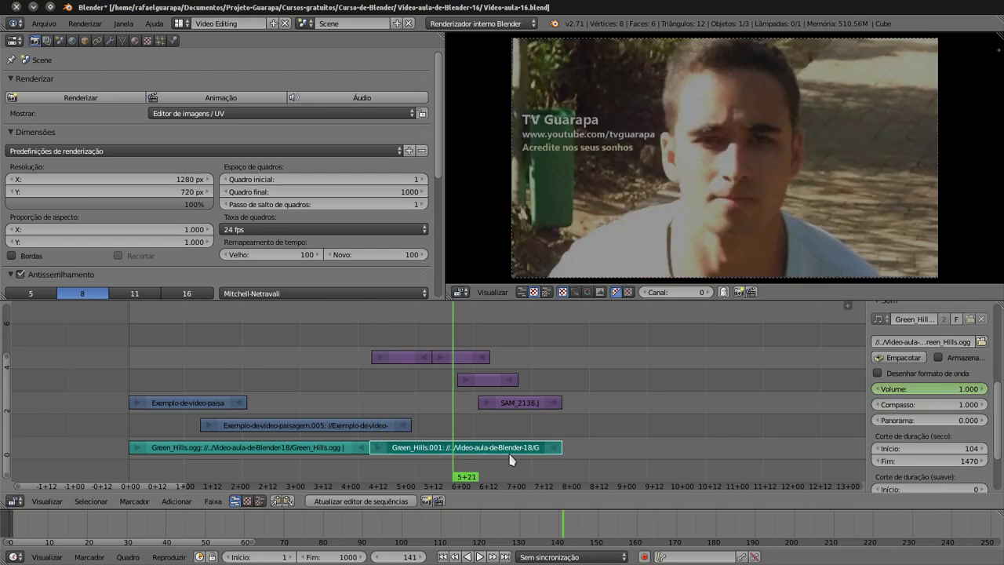
left_click(563, 465)
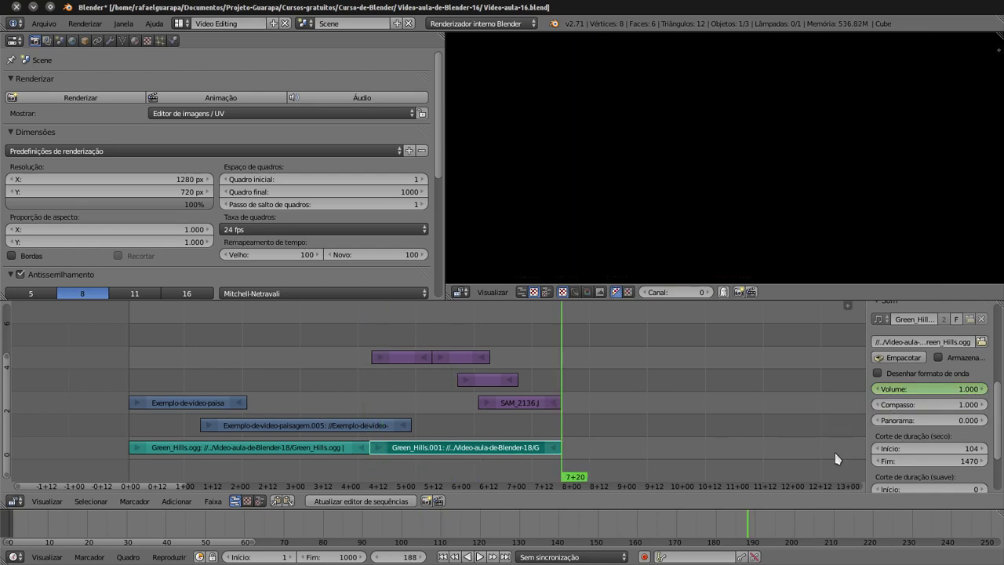
left_click(914, 387)
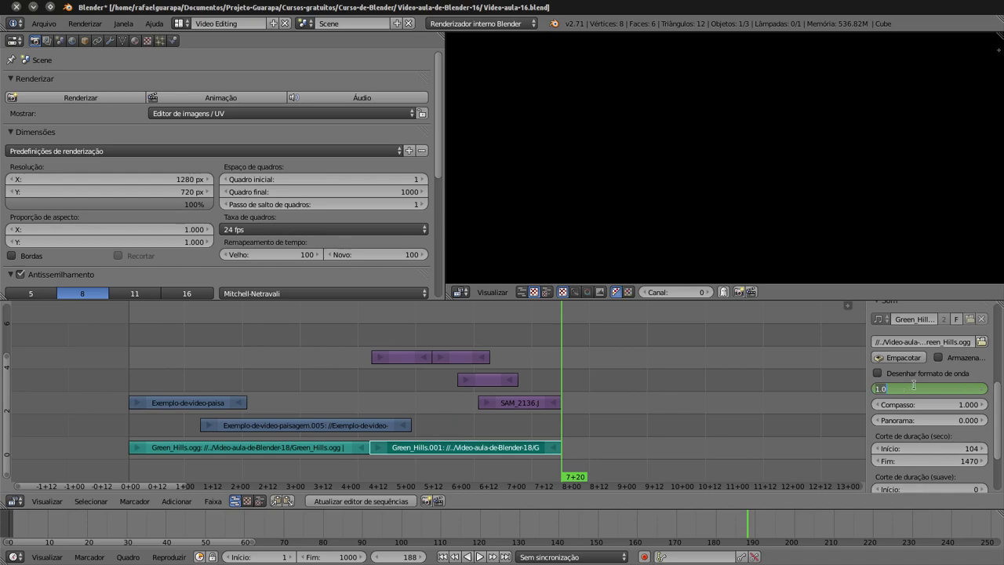
type("0")
key("Return")
right_click(917, 390)
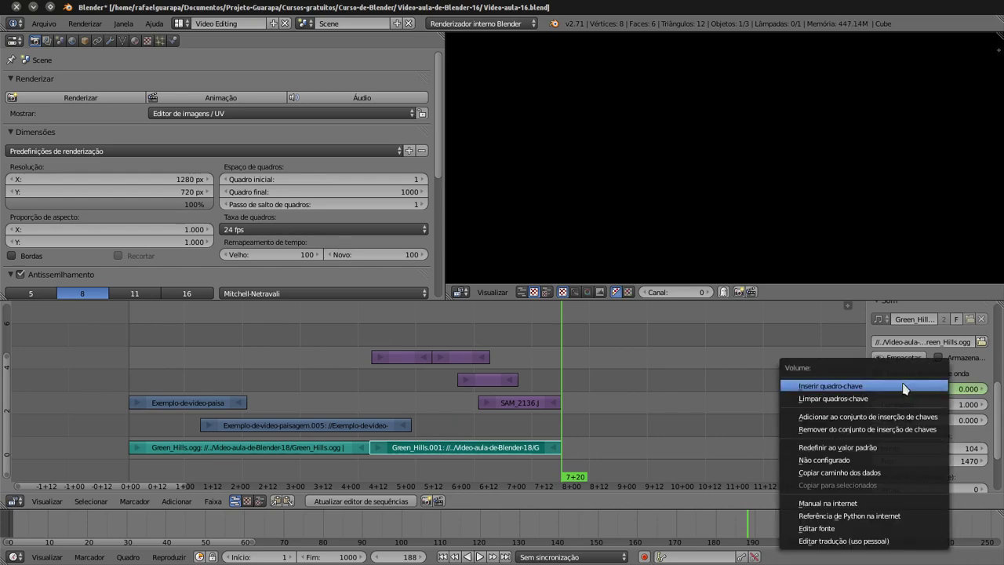
left_click(907, 386)
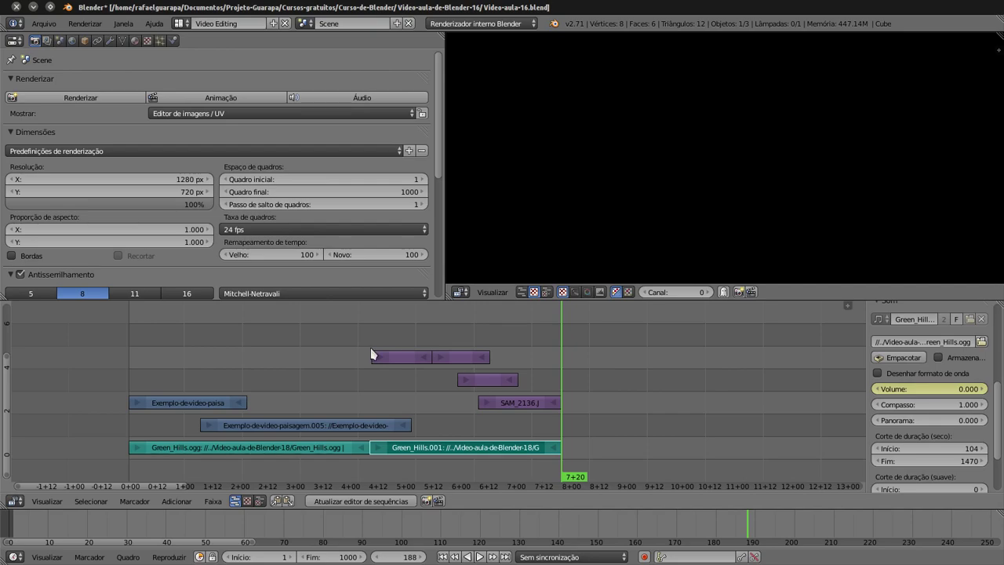
left_click_drag(361, 406, 379, 410)
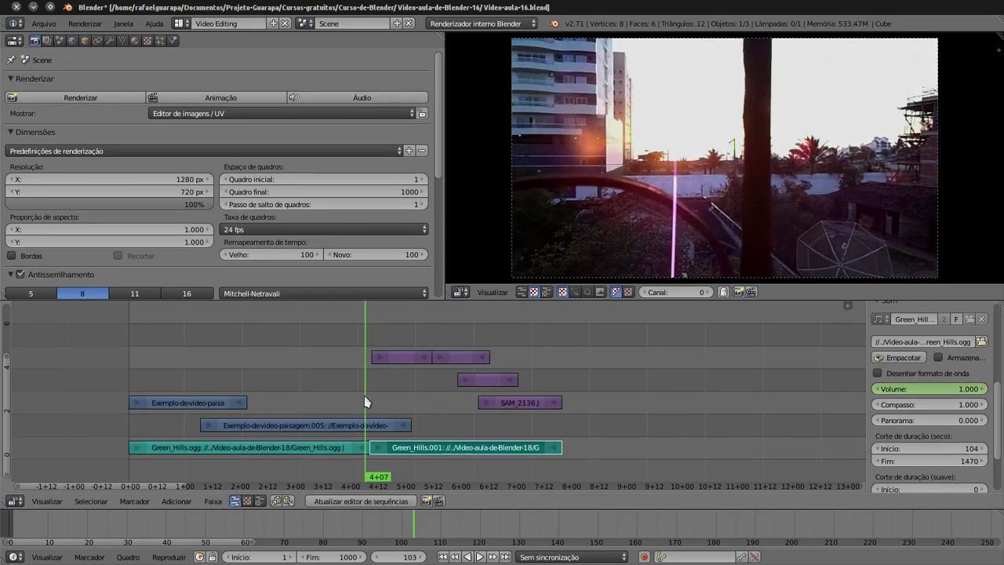
left_click(368, 401)
left_click_drag(367, 402, 372, 404)
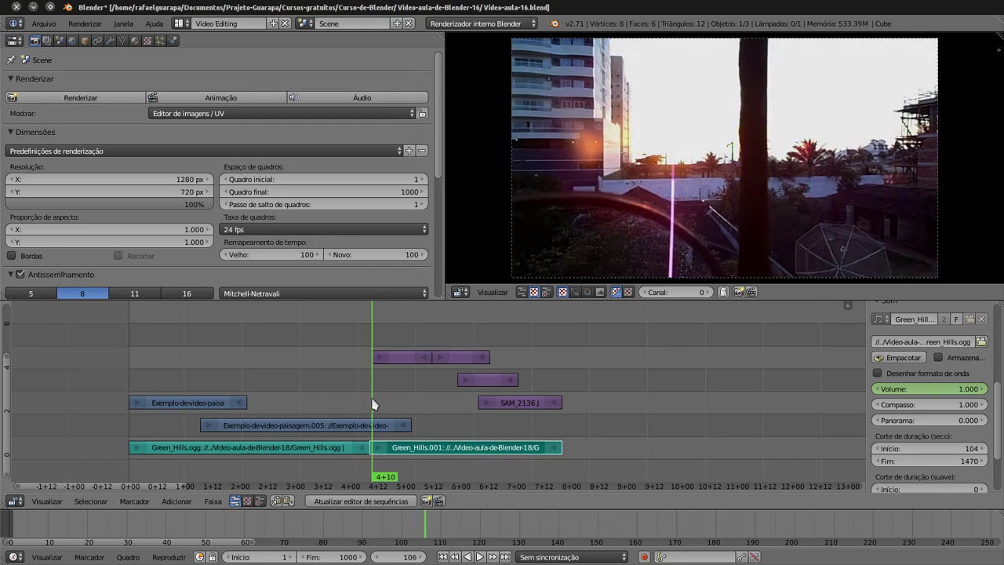
left_click_drag(372, 404, 372, 412)
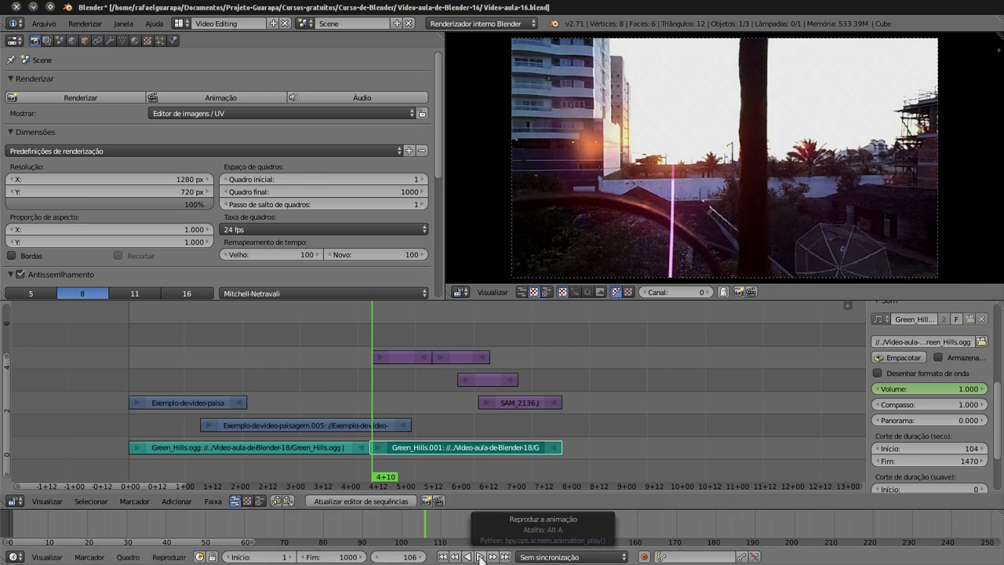
left_click(481, 557)
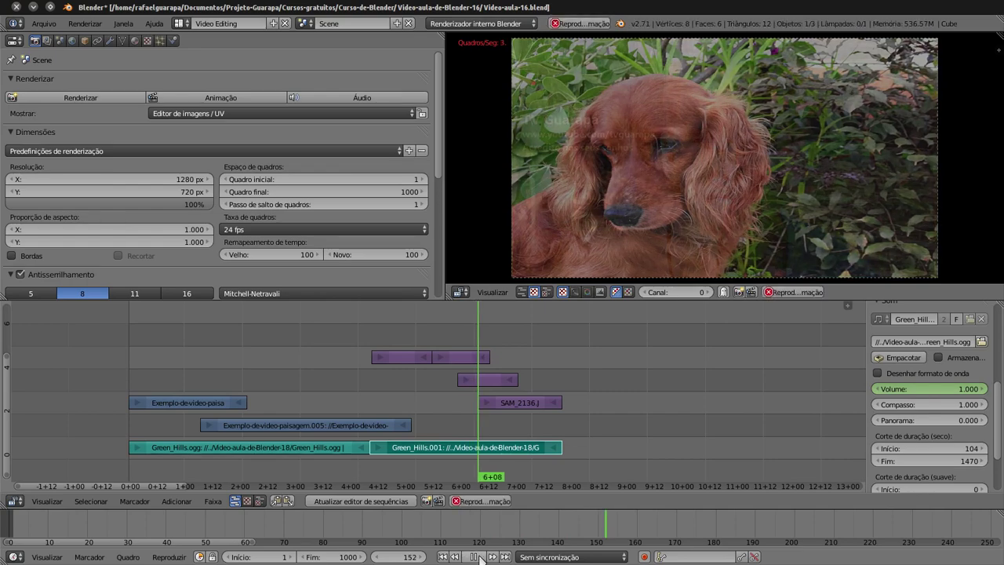
left_click(474, 557)
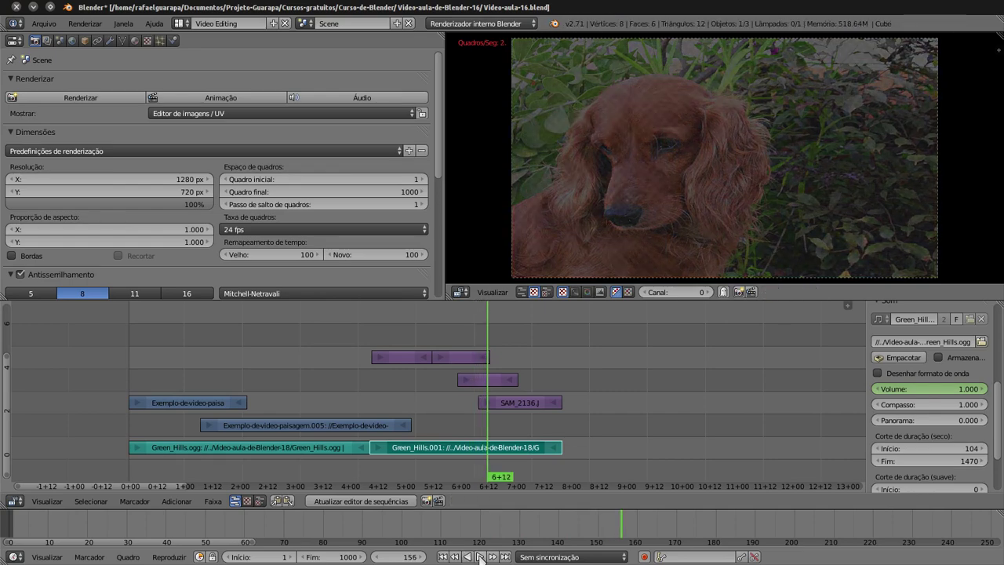
left_click(480, 557)
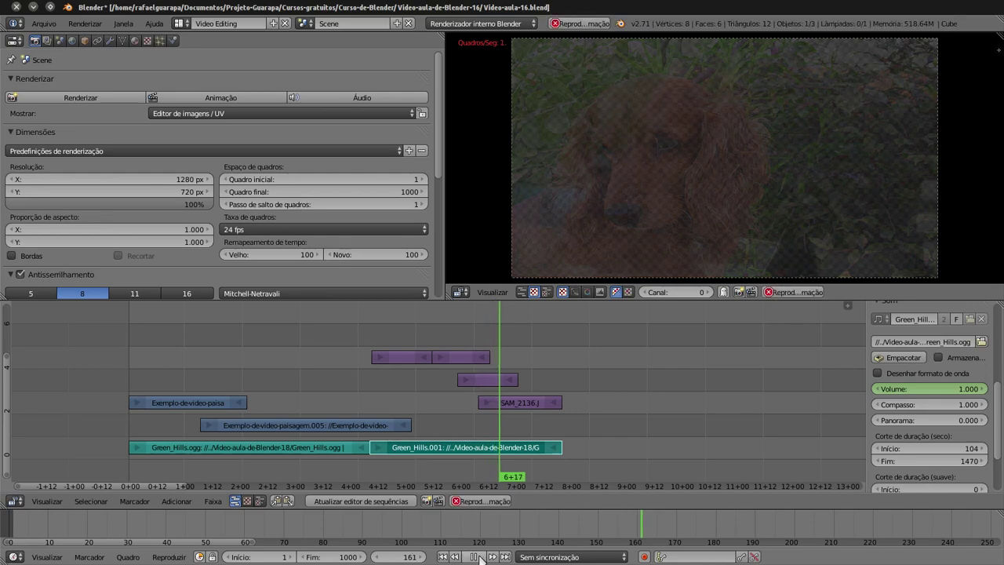
left_click(476, 557)
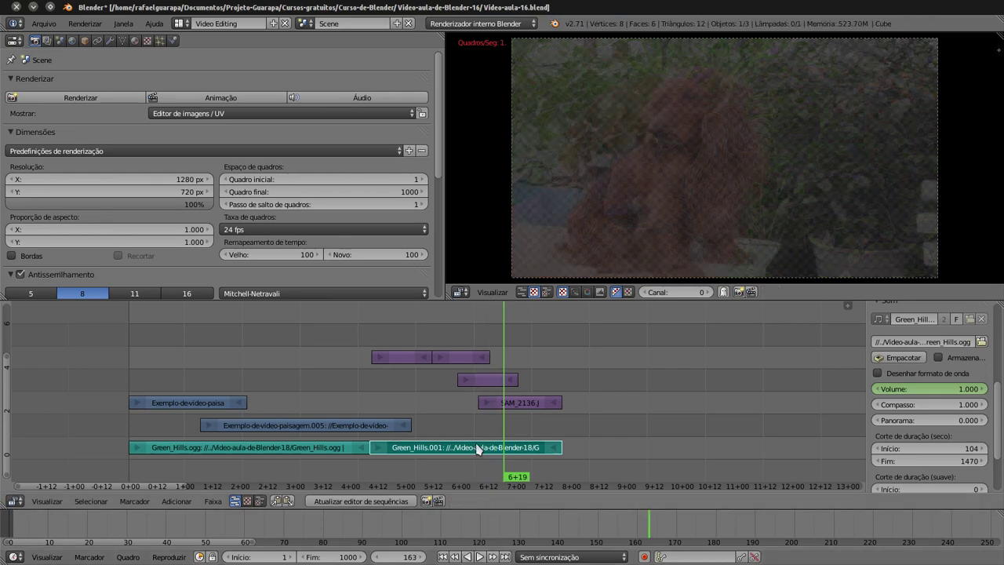
mouse_move(494, 423)
left_mouse_down()
mouse_move(399, 417)
mouse_move(409, 416)
left_mouse_up()
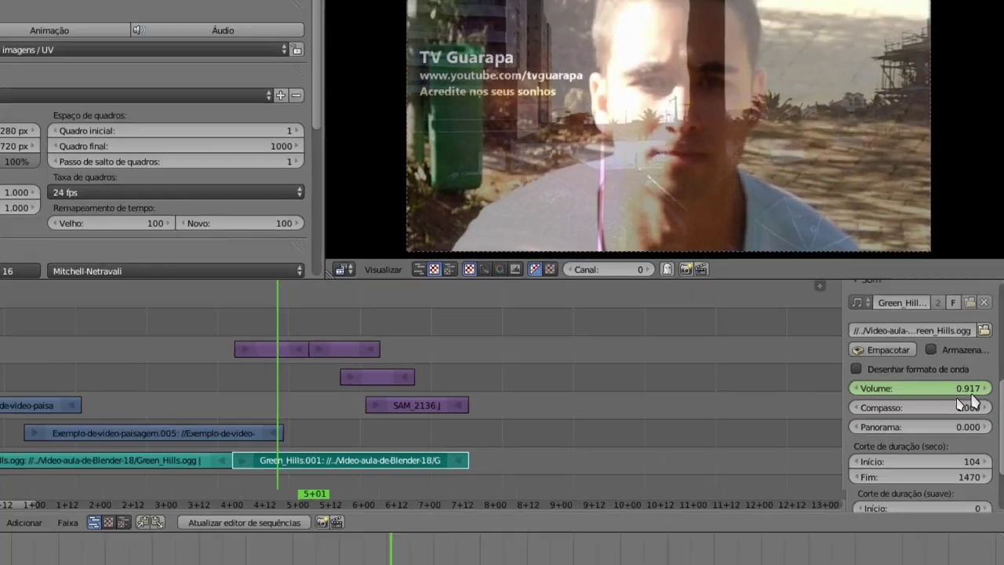
left_click_drag(396, 416, 372, 416)
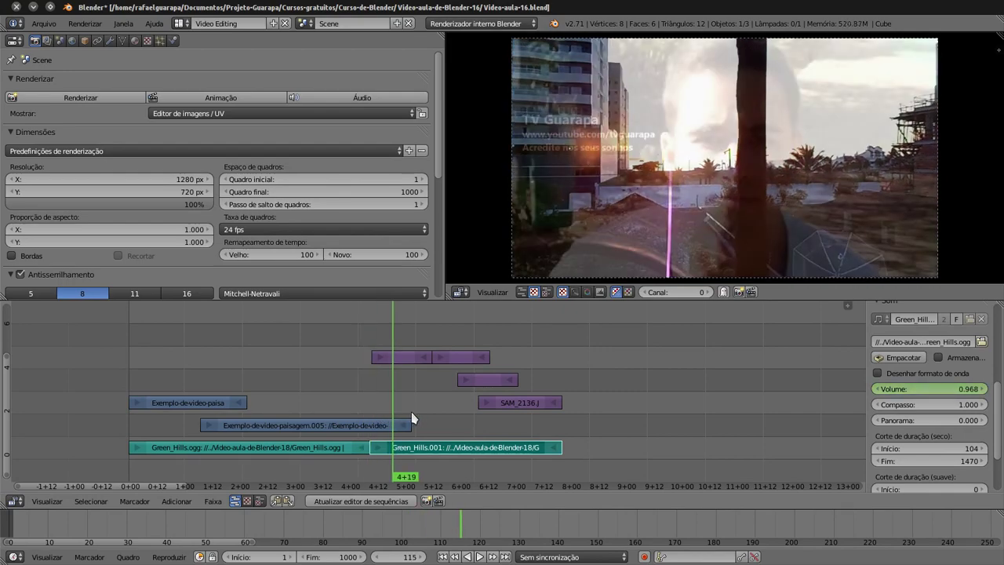
key("alt+a")
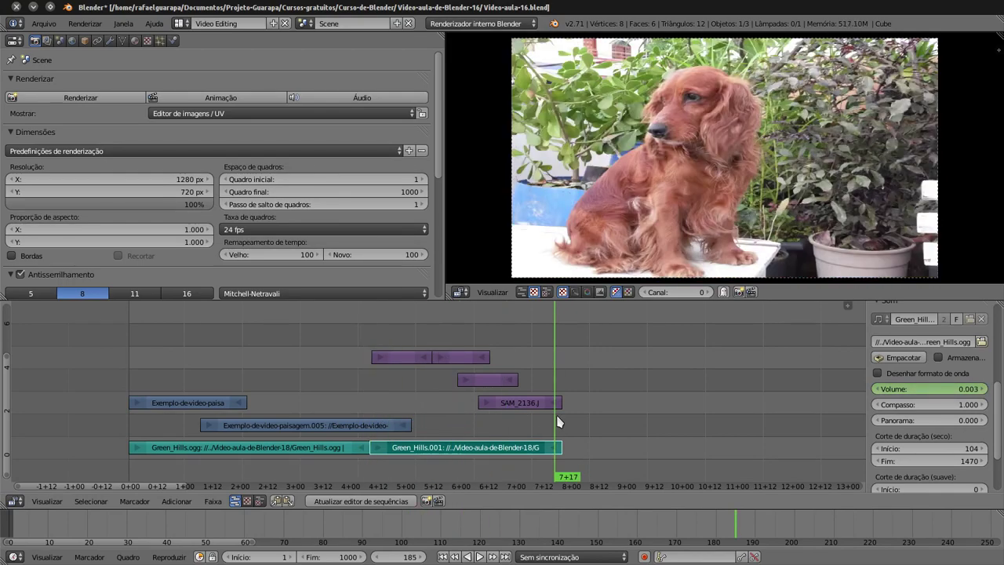
left_click_drag(557, 422, 466, 426)
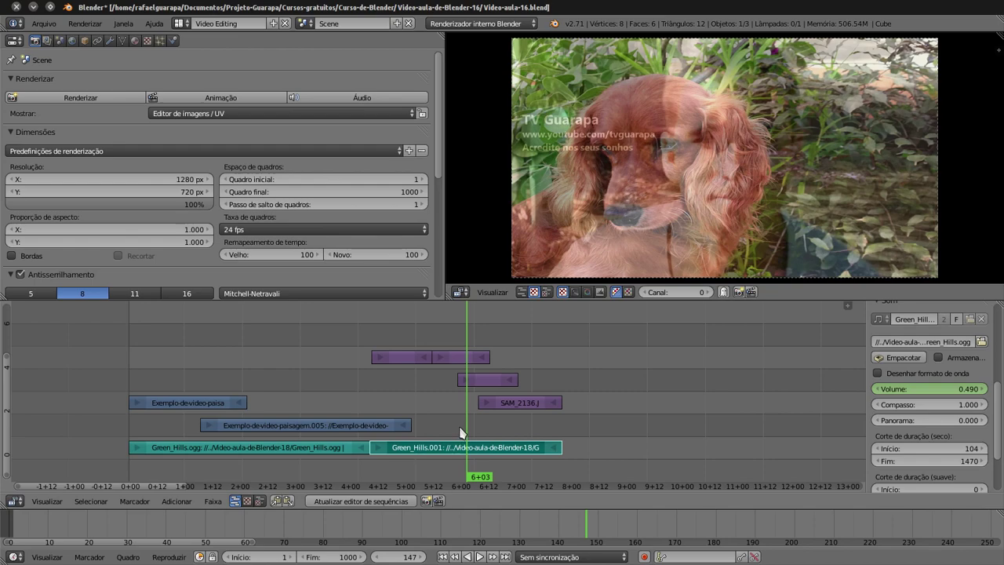
mouse_move(433, 427)
left_mouse_down()
mouse_move(396, 430)
mouse_move(560, 429)
left_mouse_up()
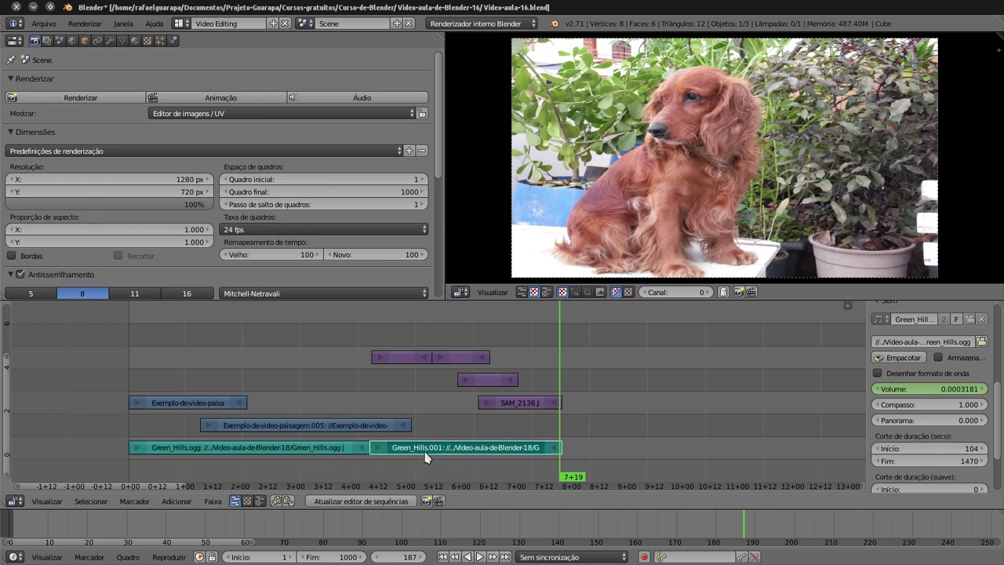
Move Green_Hills.ogg out of the way, past the clips, to frame 204
right_click(306, 451)
key("g")
left_click(777, 449)
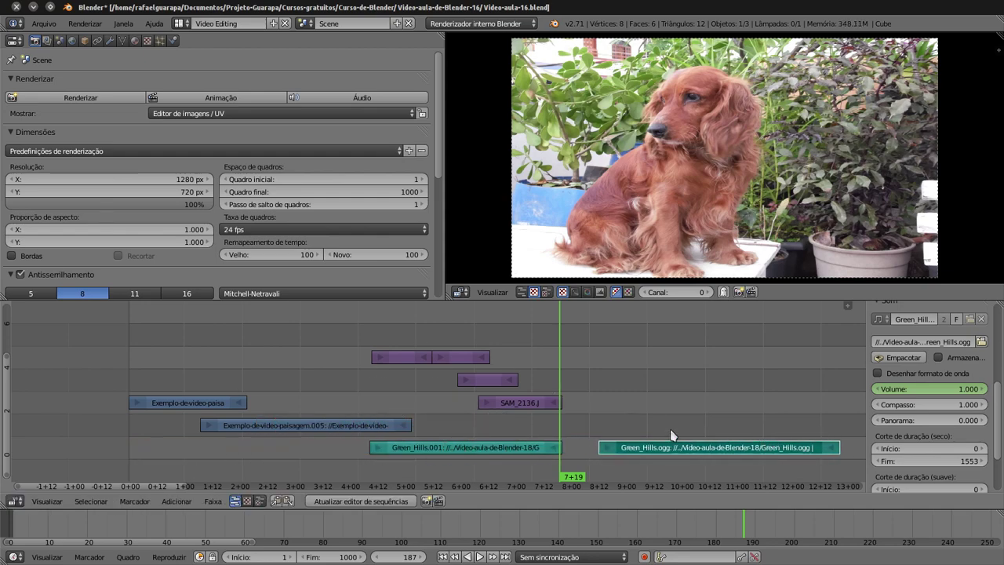
Move Green_Hills.001 to the start of the sequence and preview it from frame one
right_click(488, 453)
key("g")
left_click_drag(489, 453, 252, 453)
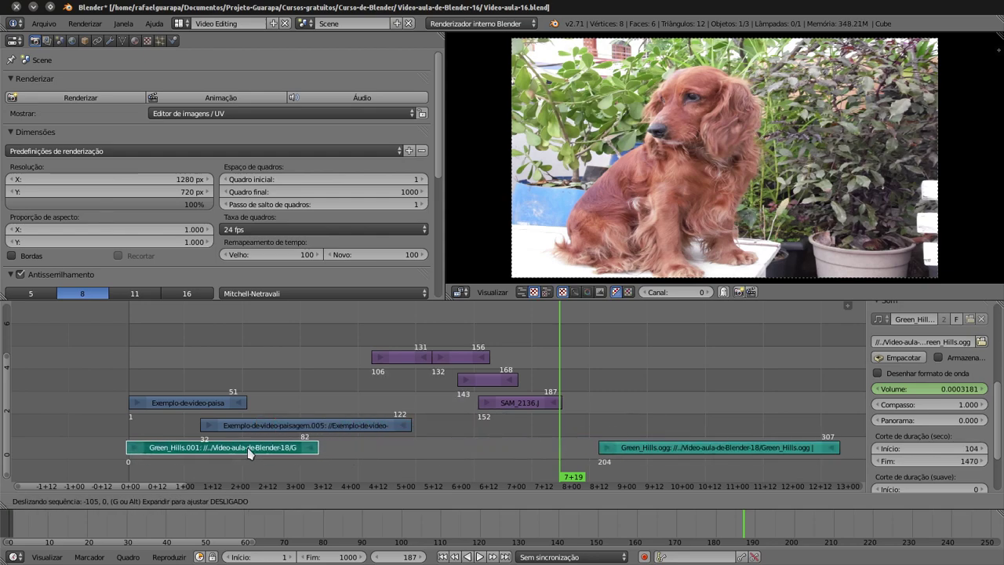
left_click(252, 453)
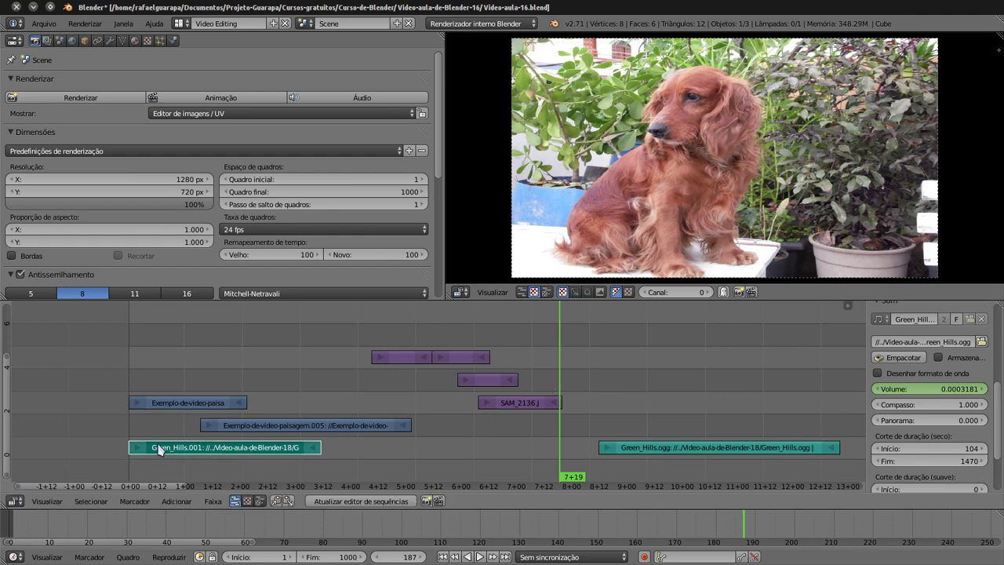
key("shift+Left")
key("alt+a")
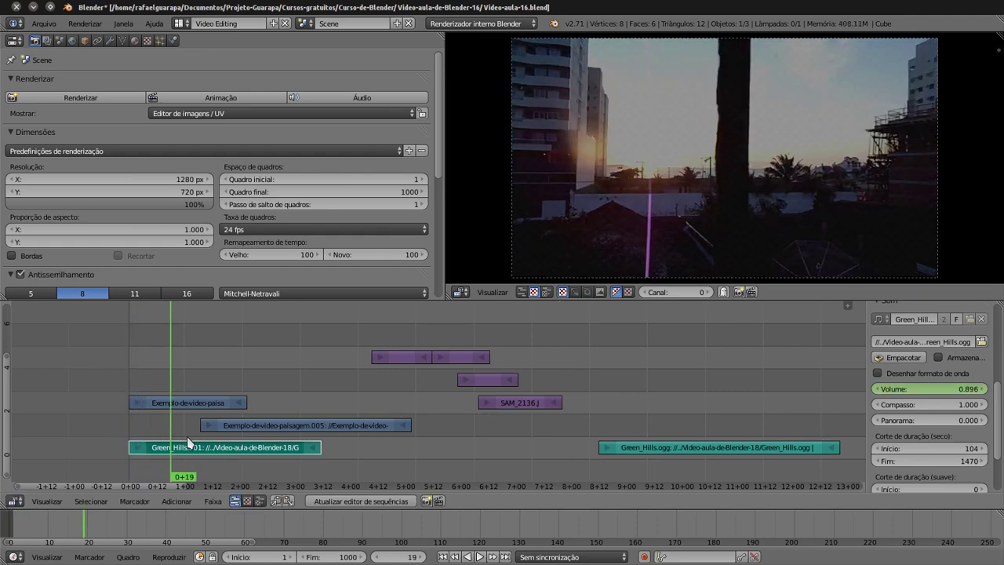
key("alt+a")
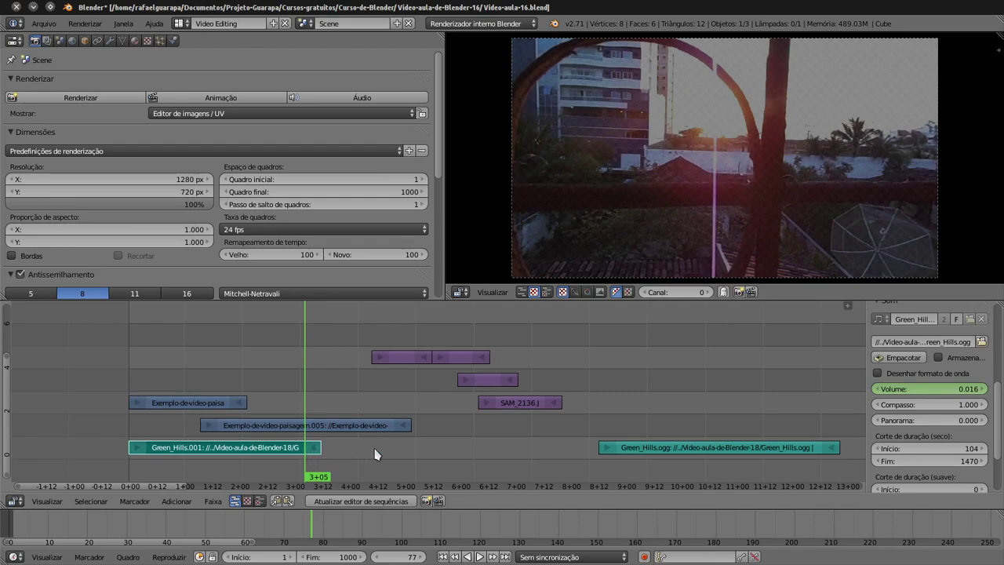
Place Green_Hills.ogg directly after Green_Hills.001 and check the join around frames 86-100
right_click(693, 454)
key("g")
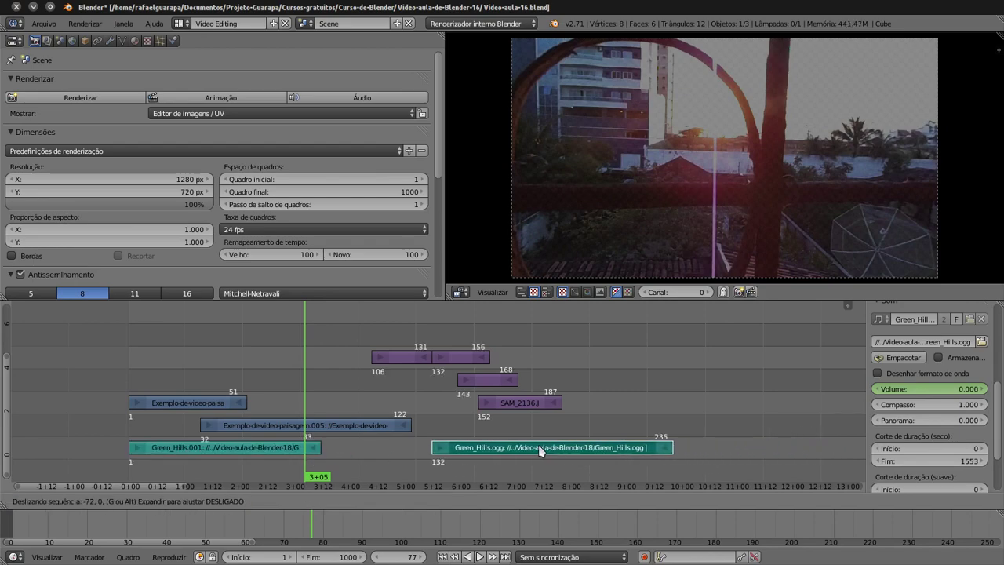
left_click(427, 453)
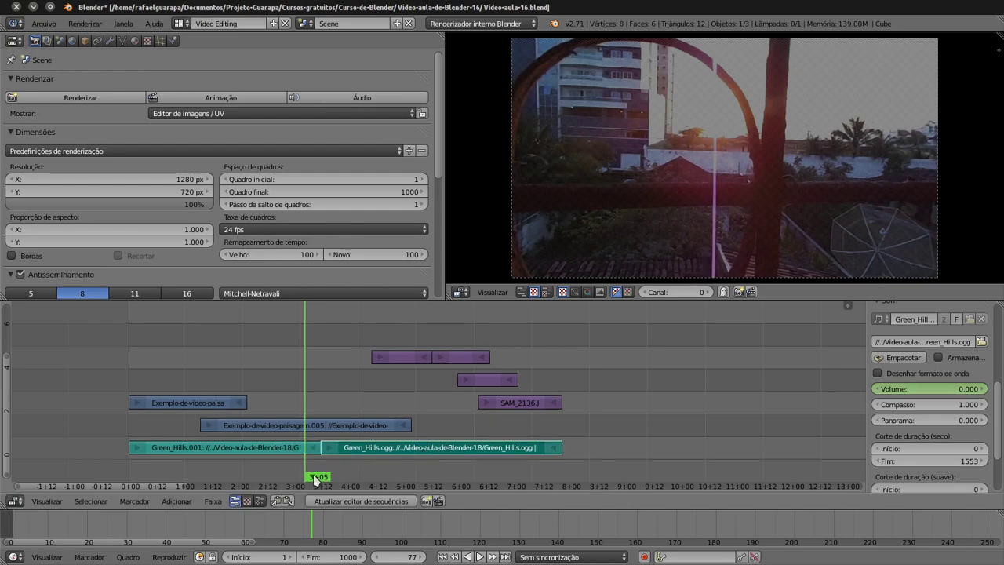
left_click_drag(320, 469, 326, 470)
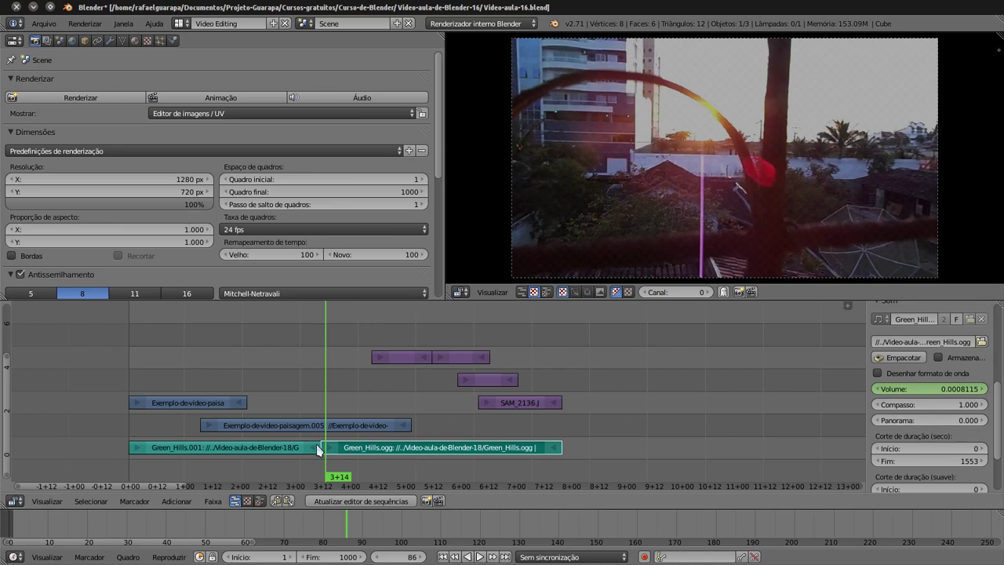
left_click(358, 465)
mouse_move(380, 459)
left_mouse_down()
mouse_move(504, 454)
mouse_move(416, 447)
left_mouse_up()
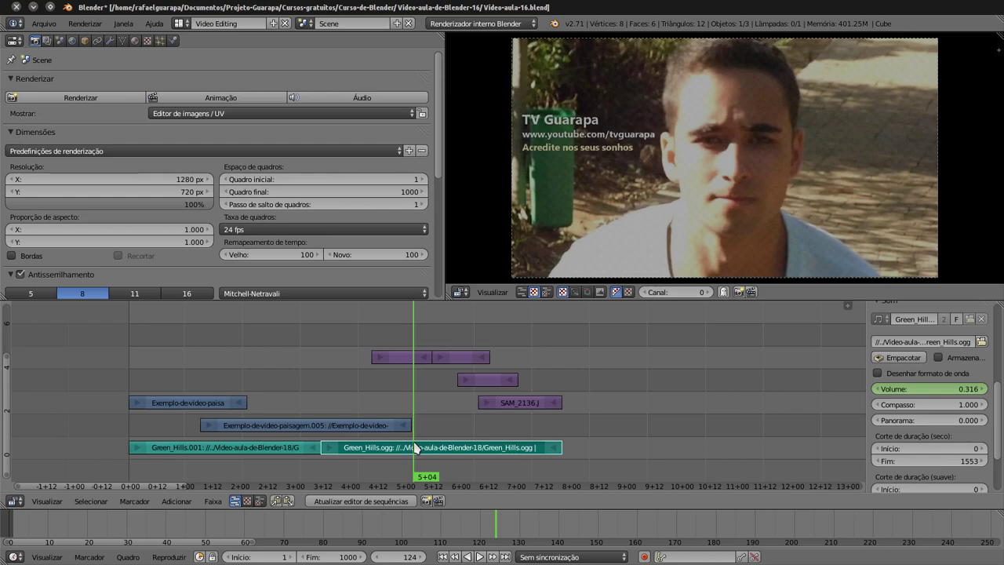
left_click(503, 437)
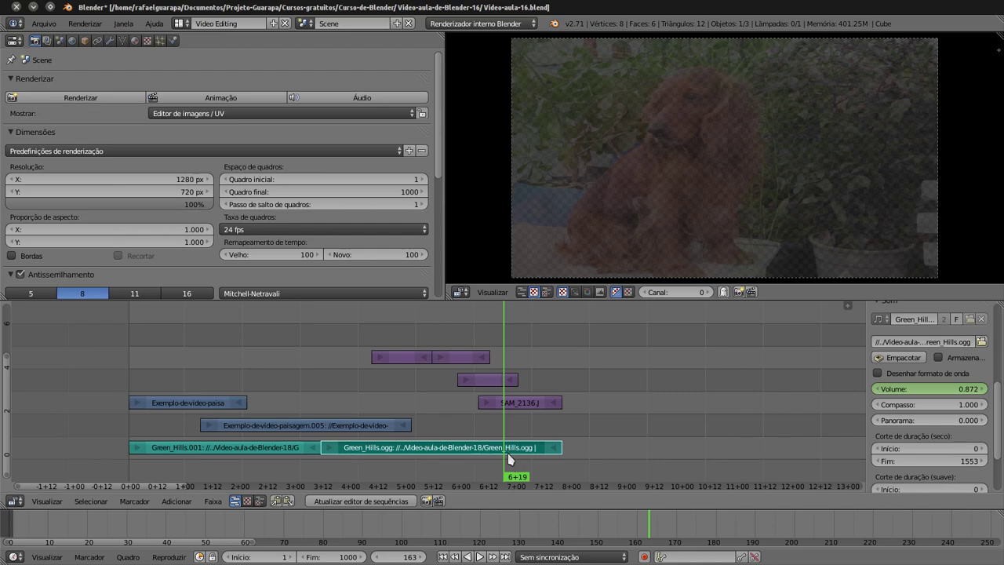
left_click_drag(511, 459, 506, 458)
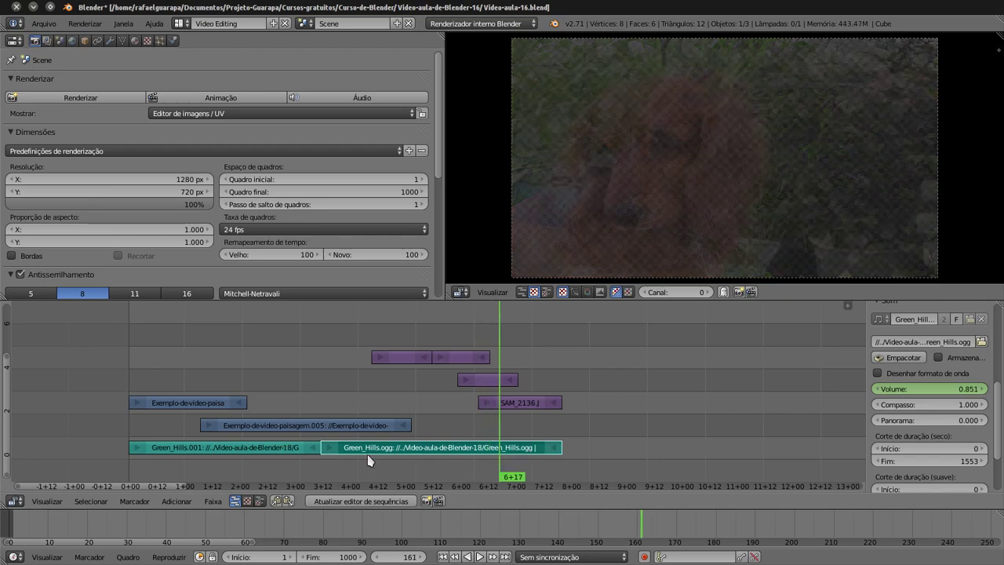
mouse_move(4, 397)
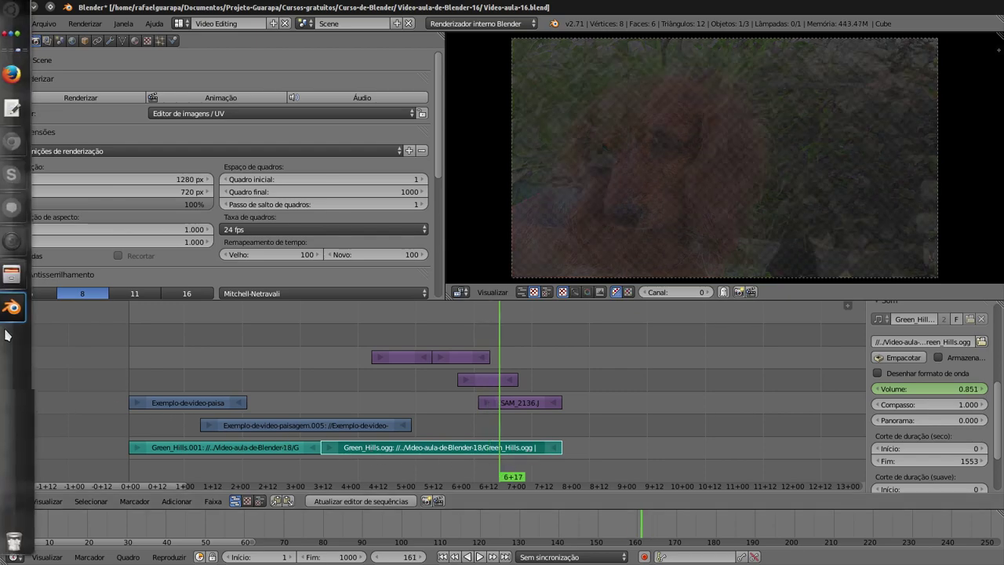
Set the playhead to frame 194 and drag Green_Hills.ogg from Dolphin into the sequencer as Green_Hills.002
left_click(14, 274)
left_click(513, 351)
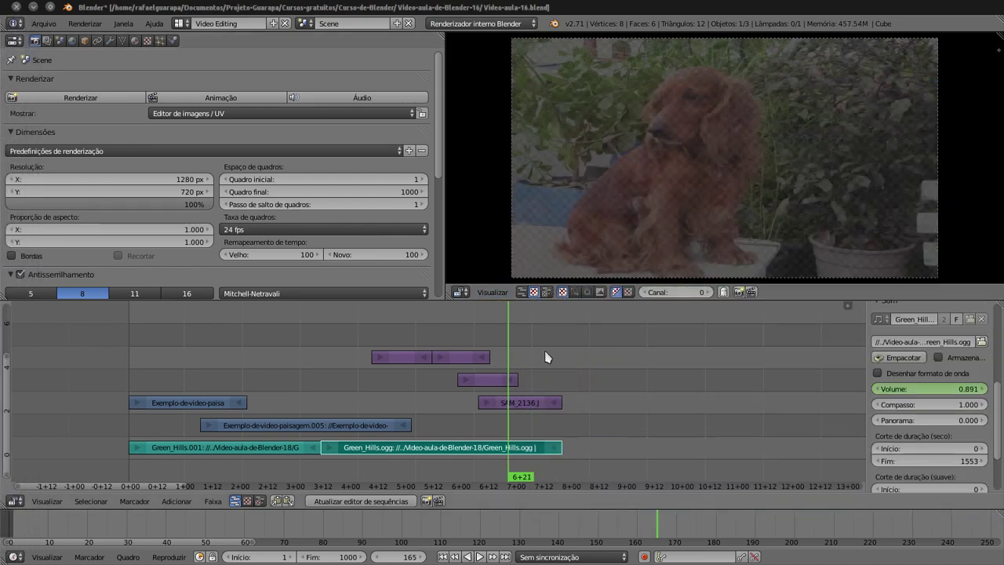
left_click_drag(559, 360, 577, 361)
mouse_move(3, 284)
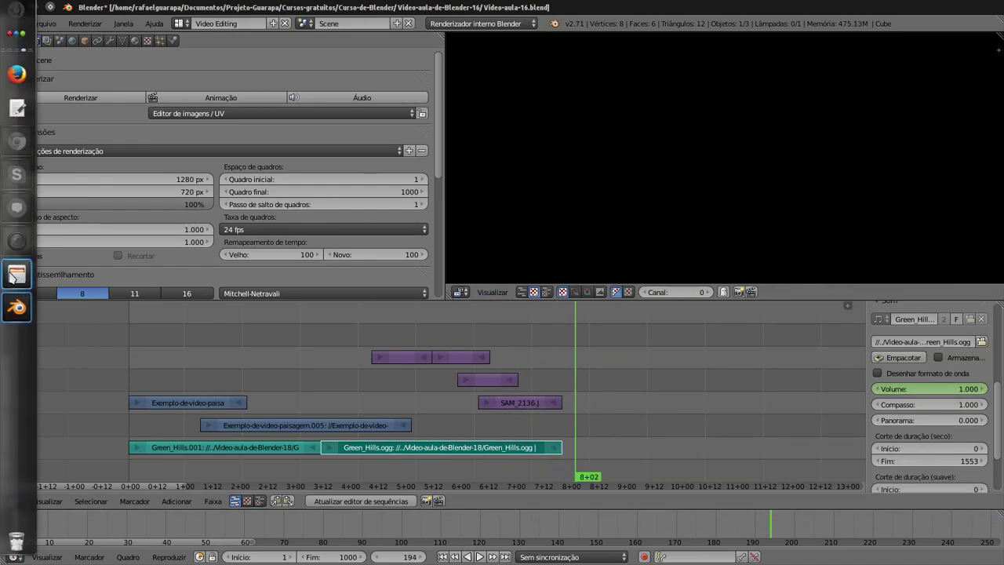
left_click(14, 276)
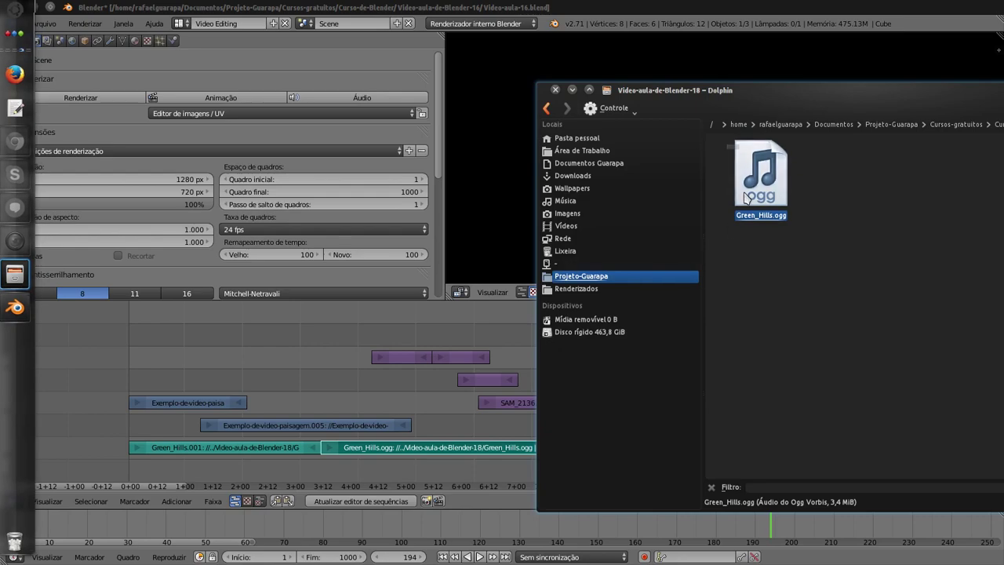
left_click_drag(739, 96, 893, 150)
mouse_move(915, 232)
left_mouse_down()
mouse_move(629, 403)
mouse_move(683, 412)
mouse_move(847, 407)
left_mouse_up()
Change the scene's End frame from 1000 to 2000
scroll(662, 414, "down", 3)
scroll(730, 432, "down", 3)
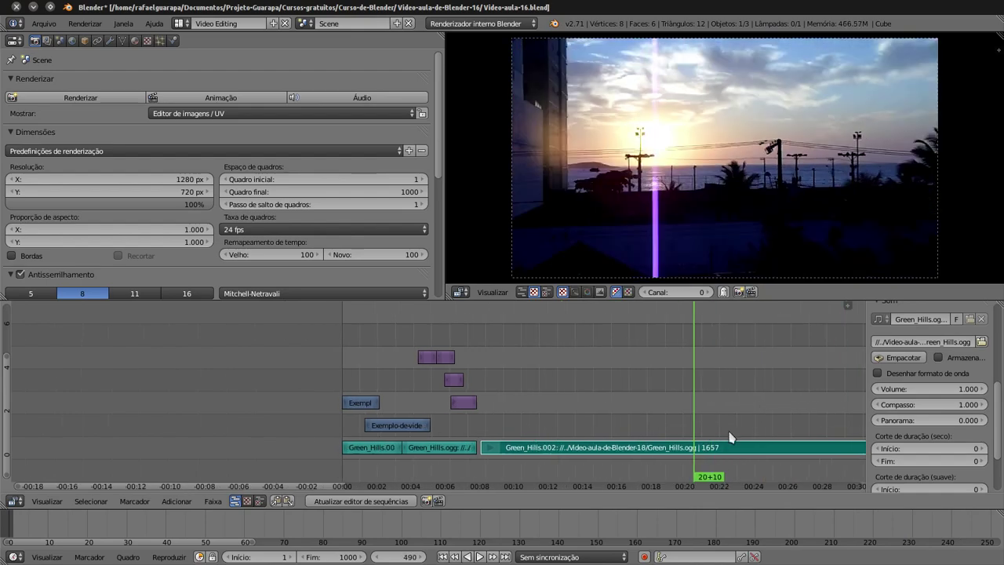
scroll(702, 420, "down", 4)
left_click_drag(691, 410, 803, 410)
scroll(758, 410, "down", 3)
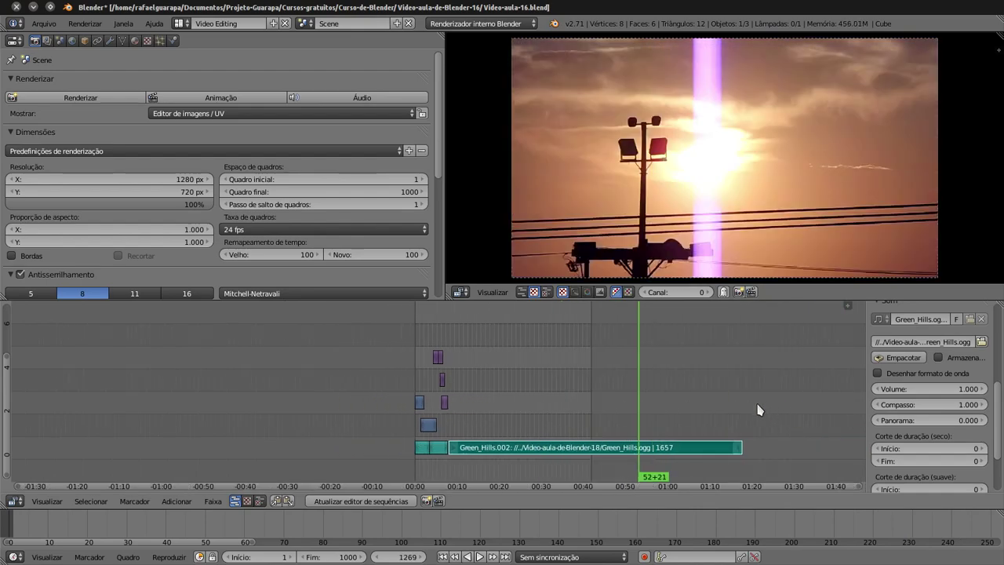
left_click(707, 413)
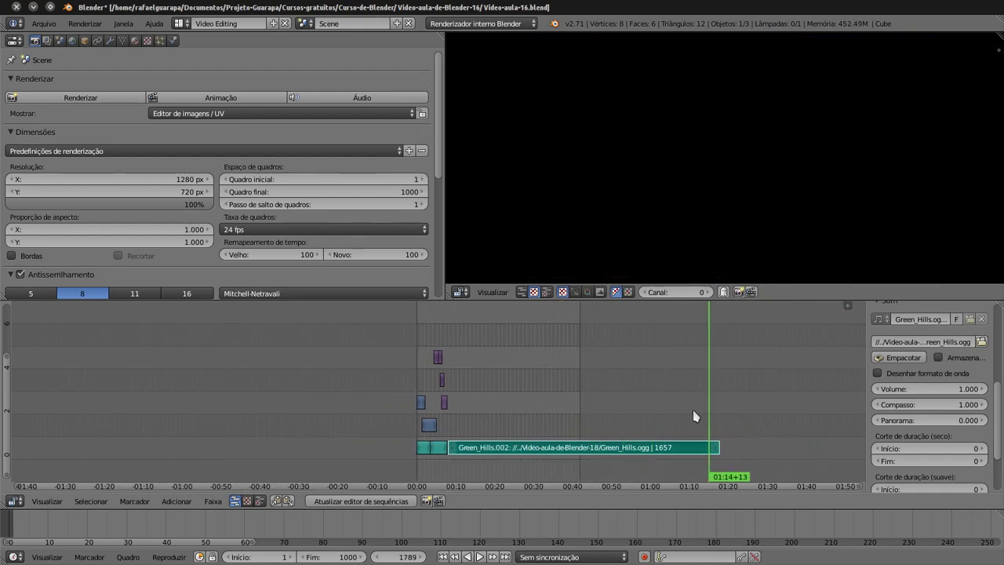
left_click(335, 558)
type("0")
key("Return")
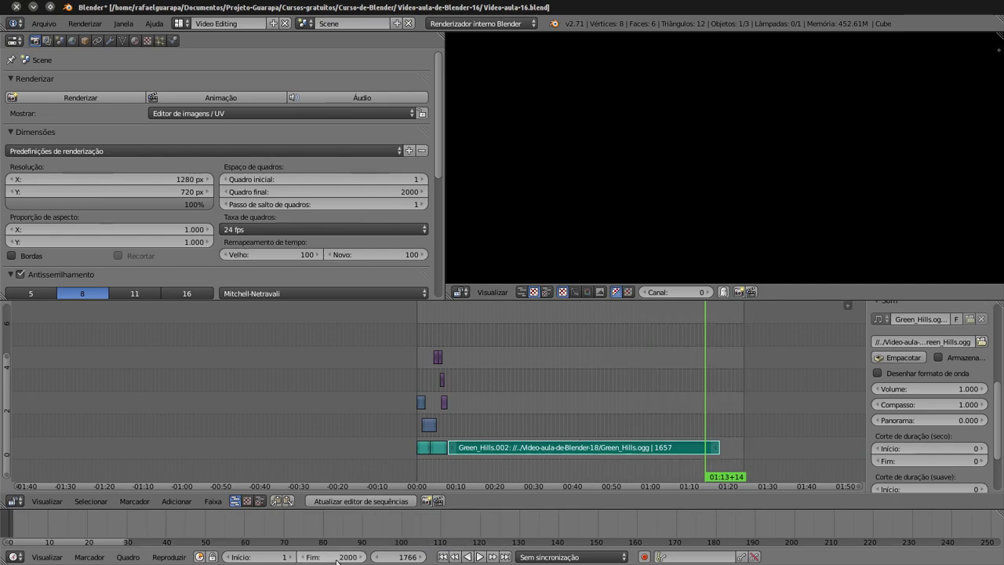
Zoom in on the end of the Green_Hills.002 strip around 01:12
scroll(745, 447, "up", 2)
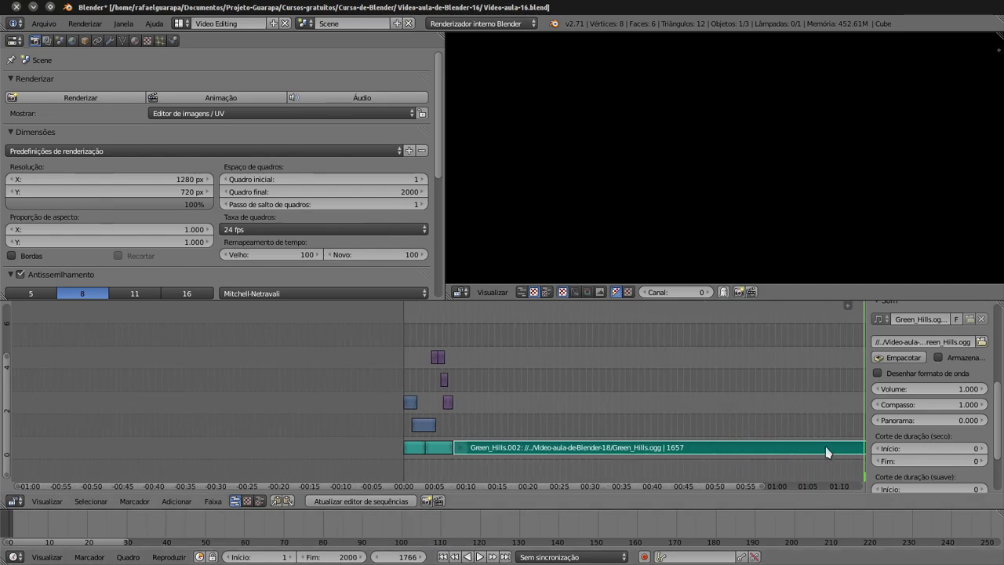
scroll(798, 456, "up", 1)
left_click_drag(732, 423, 736, 425)
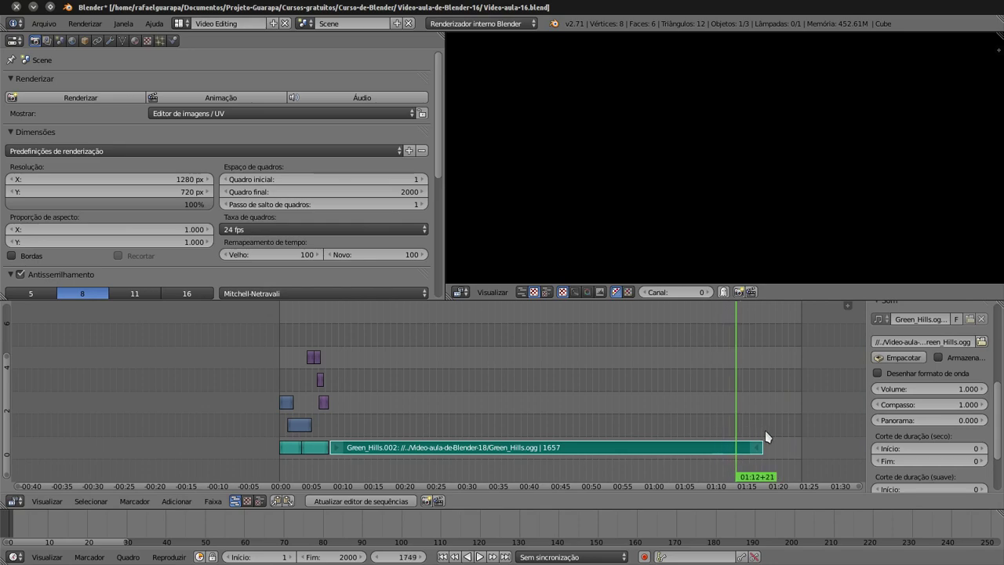
scroll(788, 439, "up", 2)
scroll(749, 428, "right", 3)
scroll(706, 420, "up", 1)
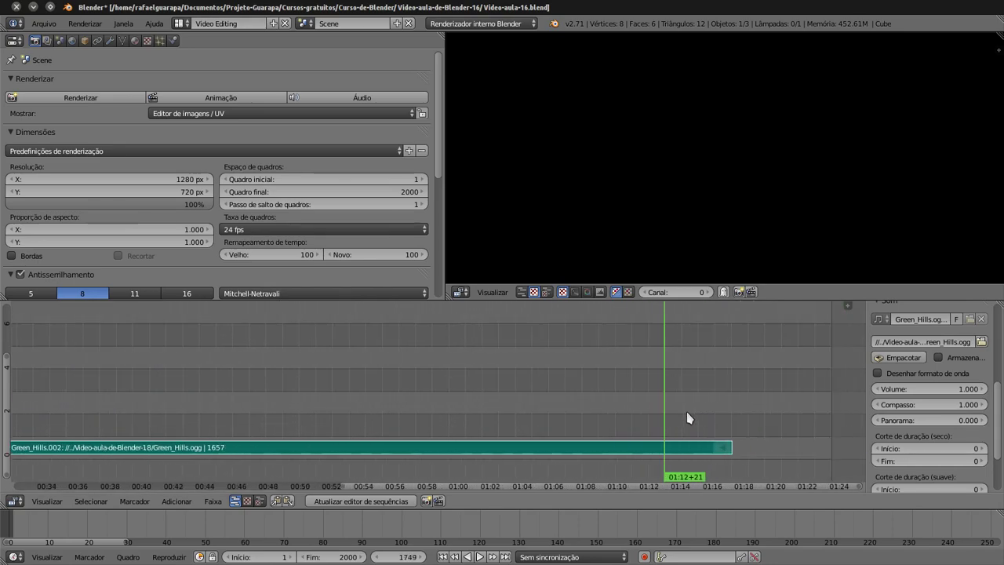
scroll(698, 393, "up", 1)
scroll(667, 400, "right", 3)
mouse_move(601, 422)
left_mouse_down()
mouse_move(611, 426)
mouse_move(591, 422)
left_mouse_up()
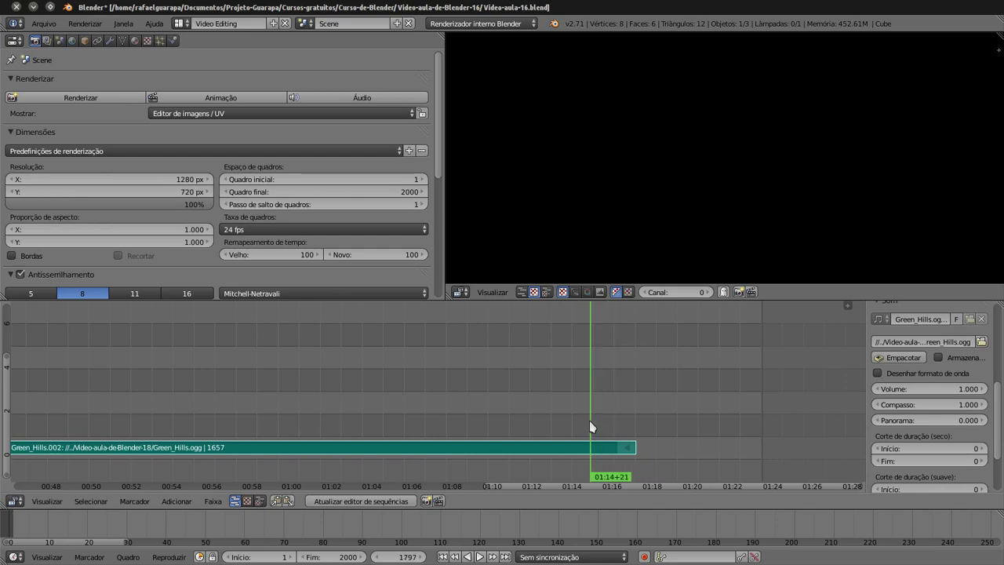
Drag another Green_Hills.ogg from Dolphin in just after the first music strip's end
left_click(639, 440)
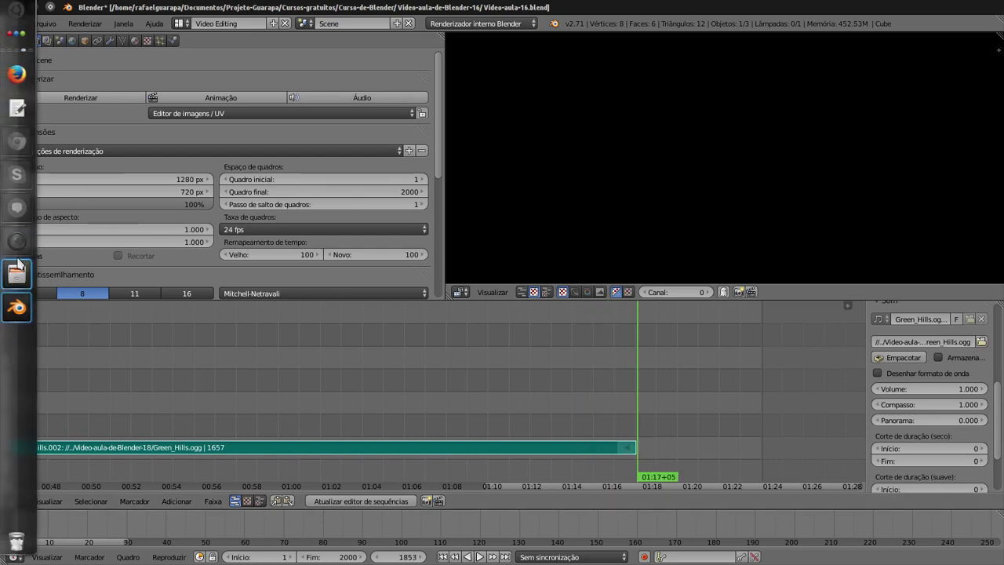
left_click(17, 271)
left_click_drag(916, 227, 681, 389)
left_click(645, 410)
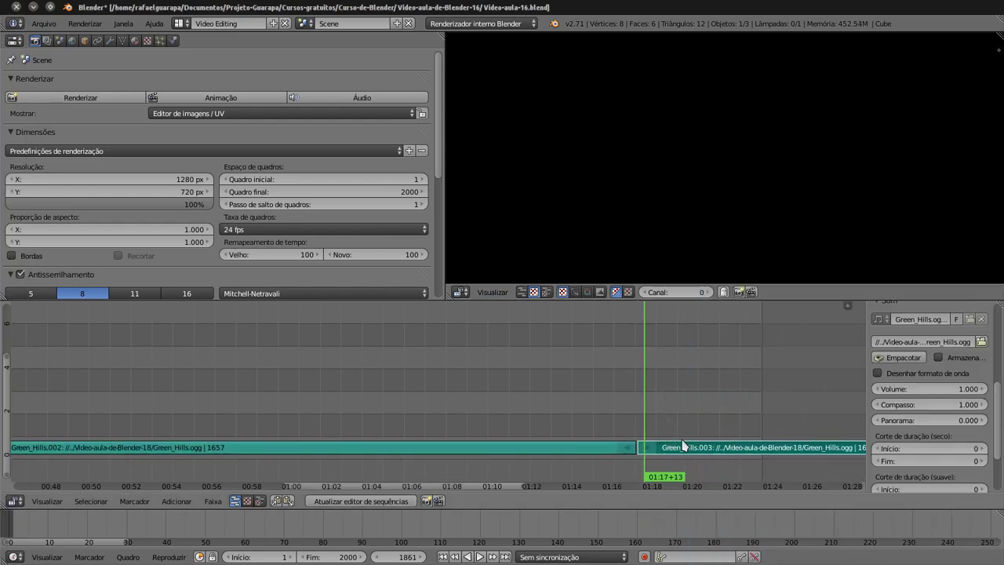
Cut Green_Hills.002 at 01:12+10, creating the separate tail piece Green_Hills.004
scroll(673, 453, "up", 3)
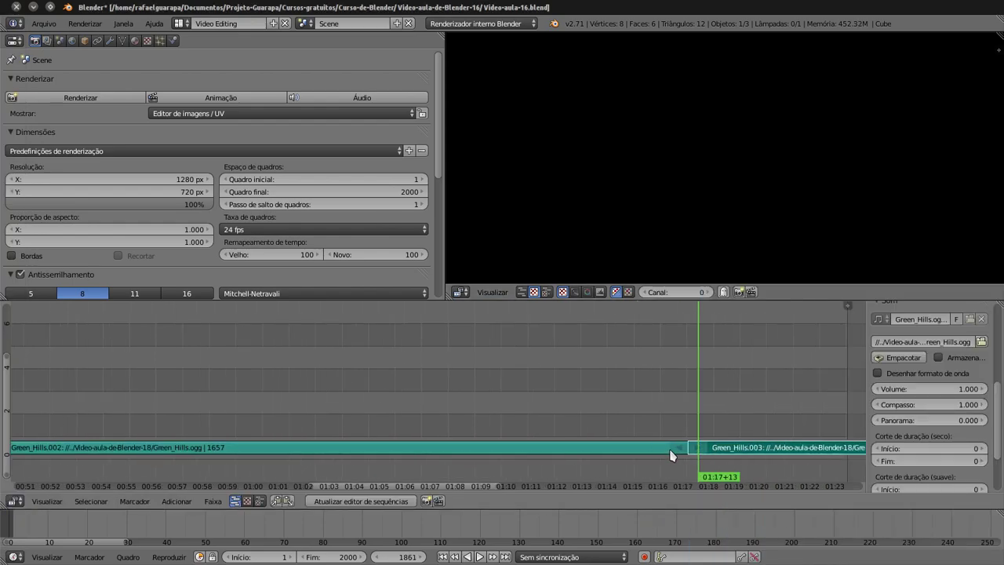
left_click_drag(750, 448, 668, 448)
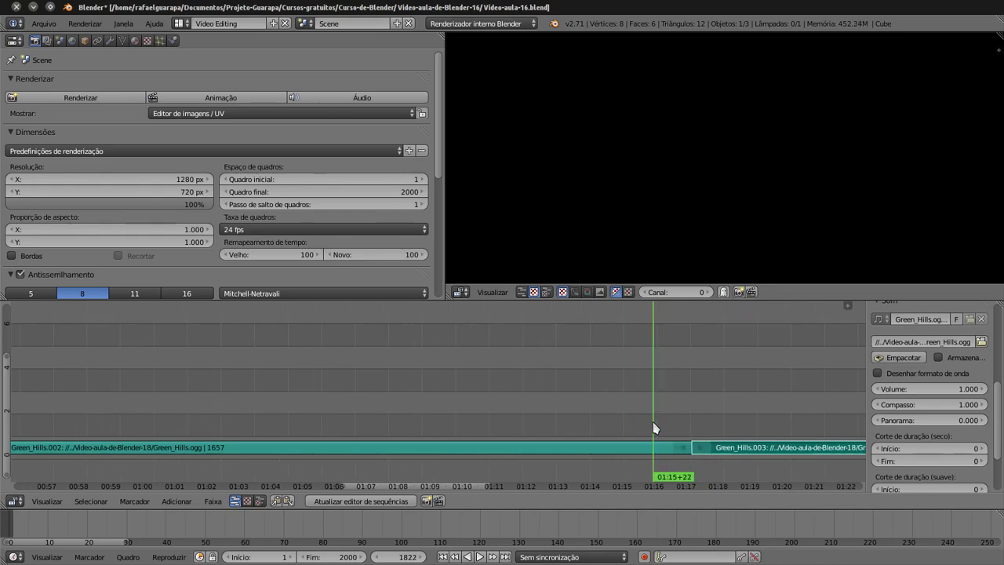
right_click(741, 447)
mouse_move(658, 406)
left_mouse_down()
mouse_move(529, 431)
mouse_move(541, 434)
left_mouse_up()
right_click(577, 448)
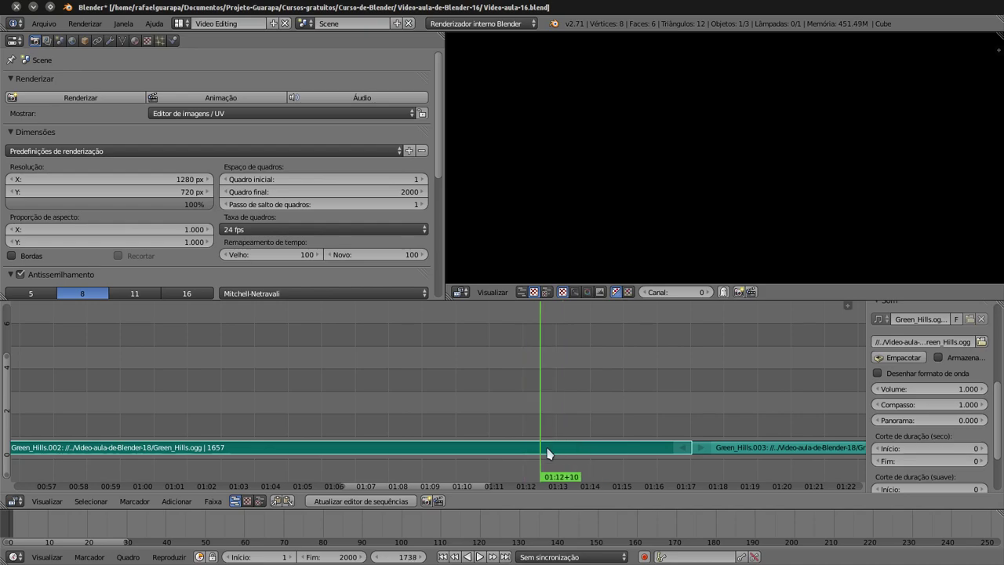
key("shift+k")
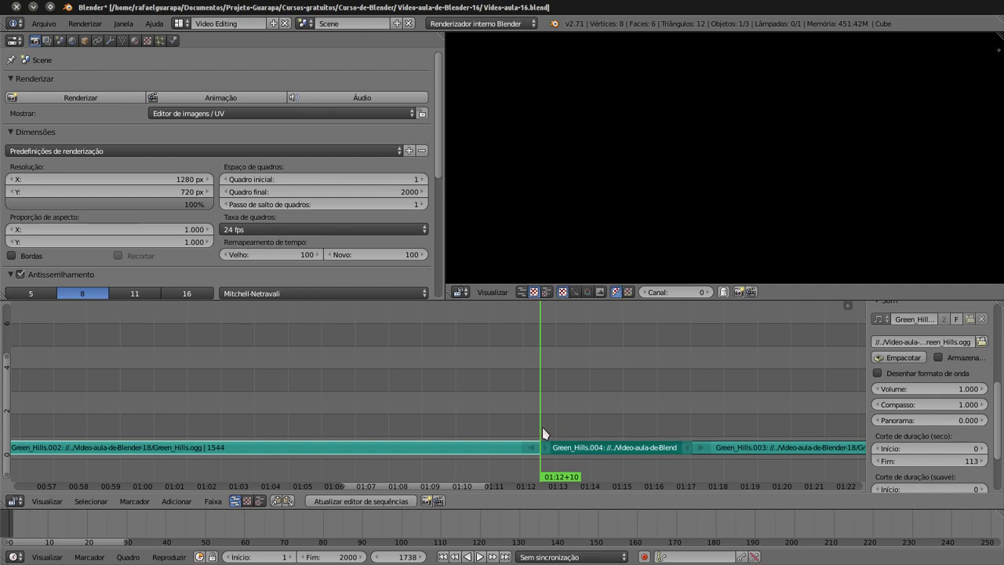
mouse_move(538, 432)
left_mouse_down()
mouse_move(692, 426)
mouse_move(543, 415)
left_mouse_up()
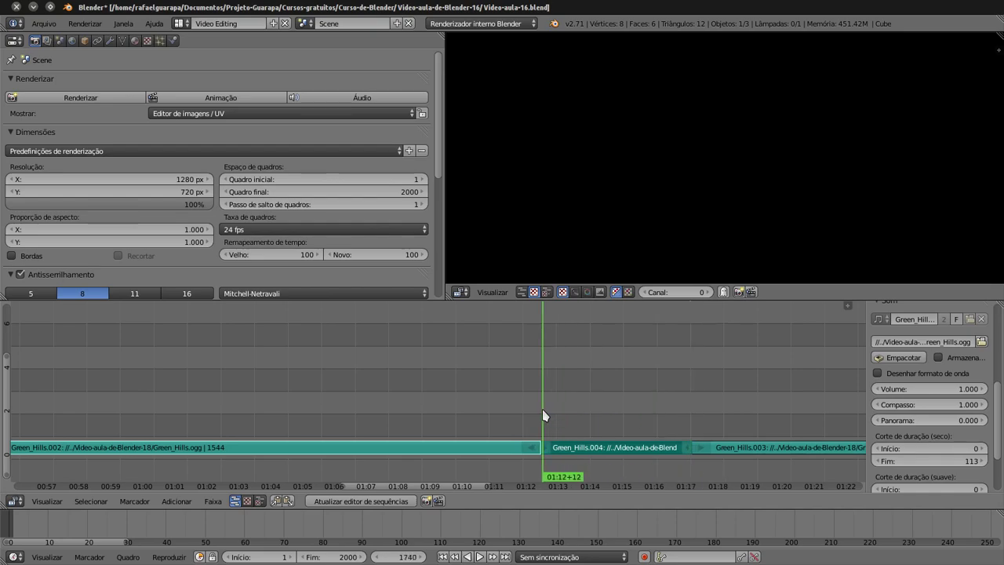
right_click(575, 454)
Keyframe Green_Hills.004's volume at 1.0 at its start and 0 at its end, 01:17+04
left_click(540, 426)
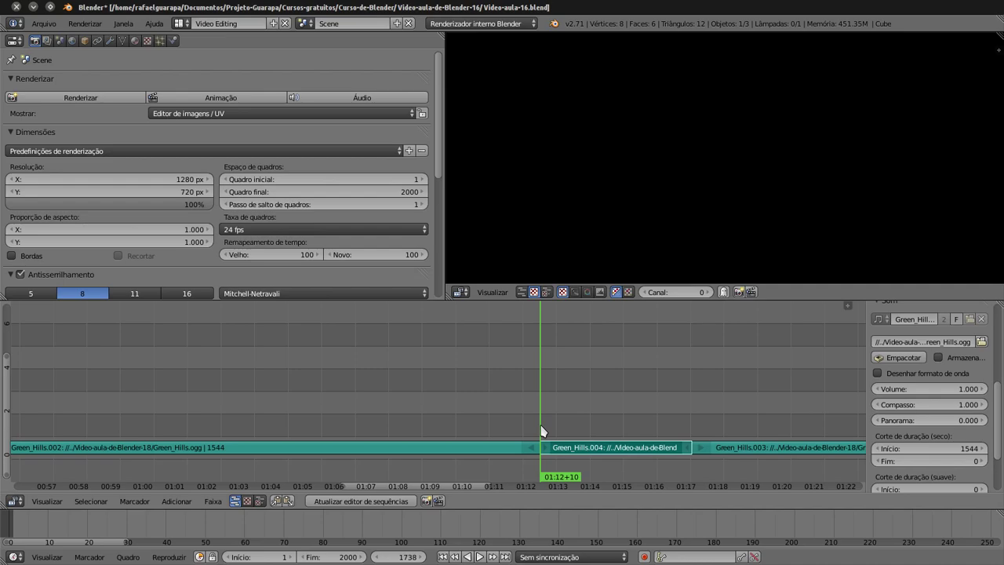
right_click(912, 393)
left_click(871, 386)
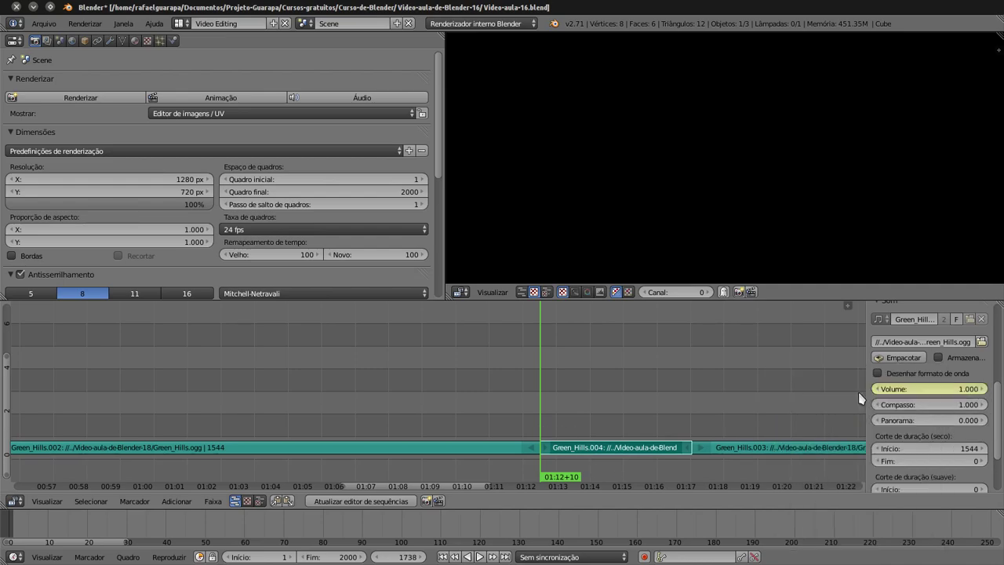
left_click_drag(694, 431, 693, 426)
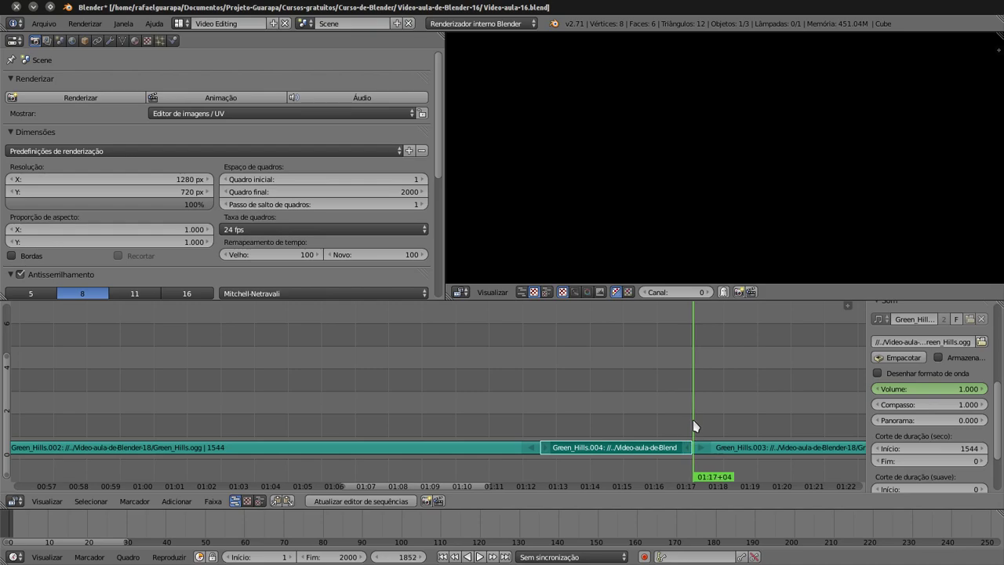
left_click(928, 389)
type("0")
key("Return")
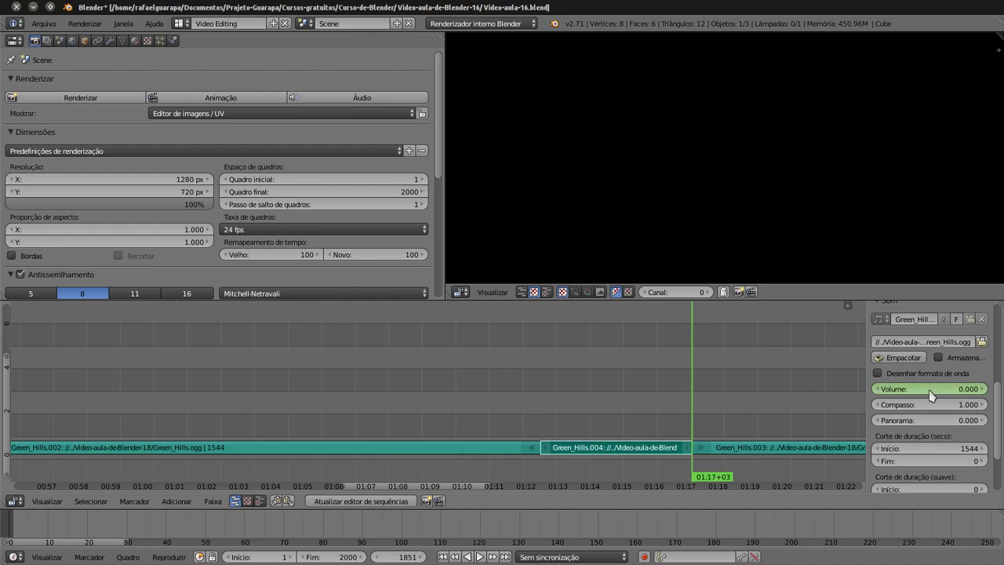
right_click(931, 394)
left_click(931, 386)
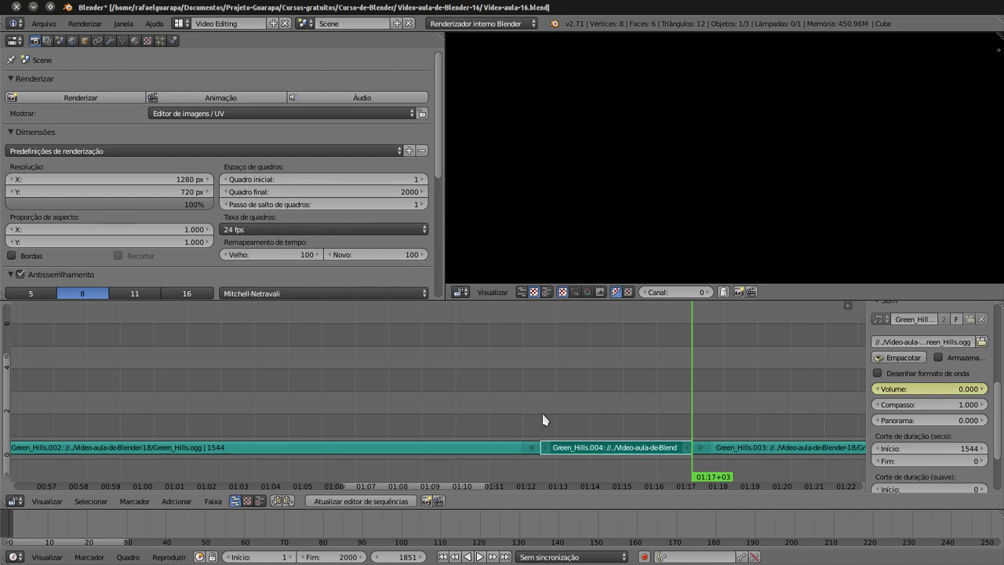
Scrub through Green_Hills.004 to check the volume fading out
mouse_move(543, 419)
left_mouse_down()
mouse_move(599, 439)
mouse_move(506, 437)
left_mouse_up()
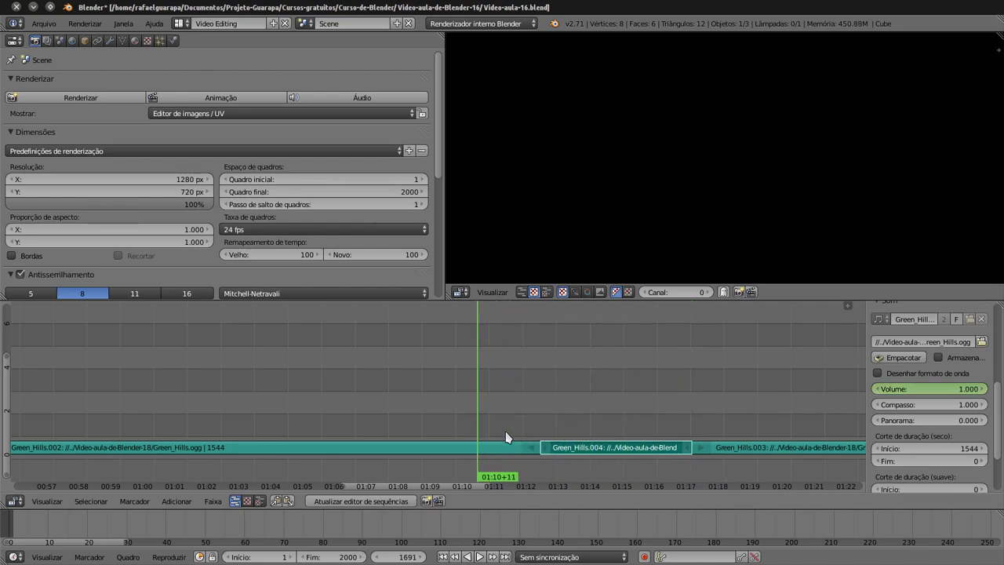
right_click(492, 449)
right_click(570, 451)
mouse_move(545, 439)
left_mouse_down()
mouse_move(522, 433)
mouse_move(635, 440)
mouse_move(581, 445)
mouse_move(588, 451)
left_mouse_up()
key("g")
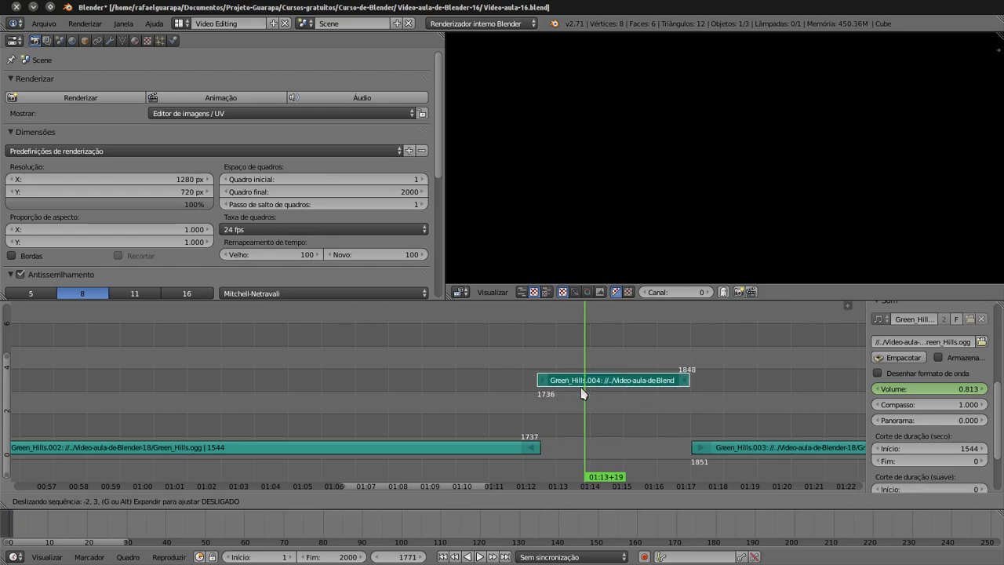
key("Escape")
mouse_move(537, 429)
left_mouse_down()
mouse_move(519, 427)
mouse_move(694, 433)
mouse_move(604, 426)
mouse_move(549, 408)
mouse_move(759, 416)
mouse_move(801, 430)
mouse_move(695, 424)
left_mouse_up()
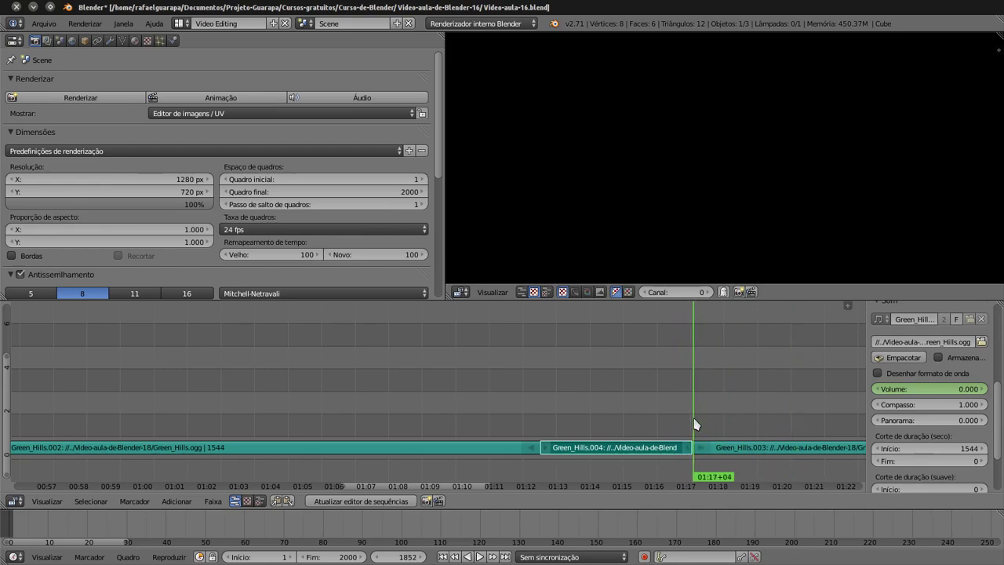
Cut the Green_Hills.003 strip at 01:20+13
right_click(779, 451)
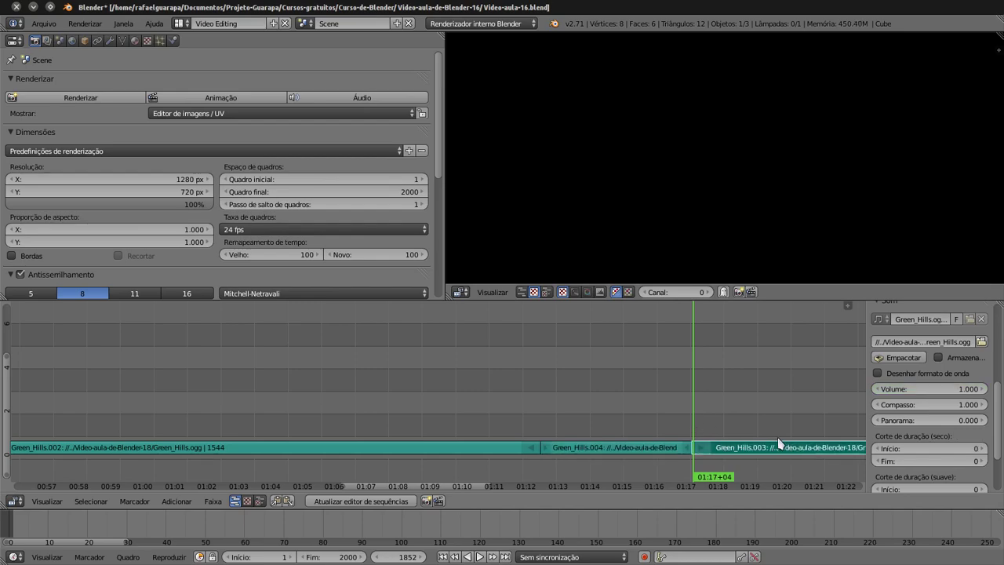
left_click(775, 438)
left_click_drag(790, 435, 803, 437)
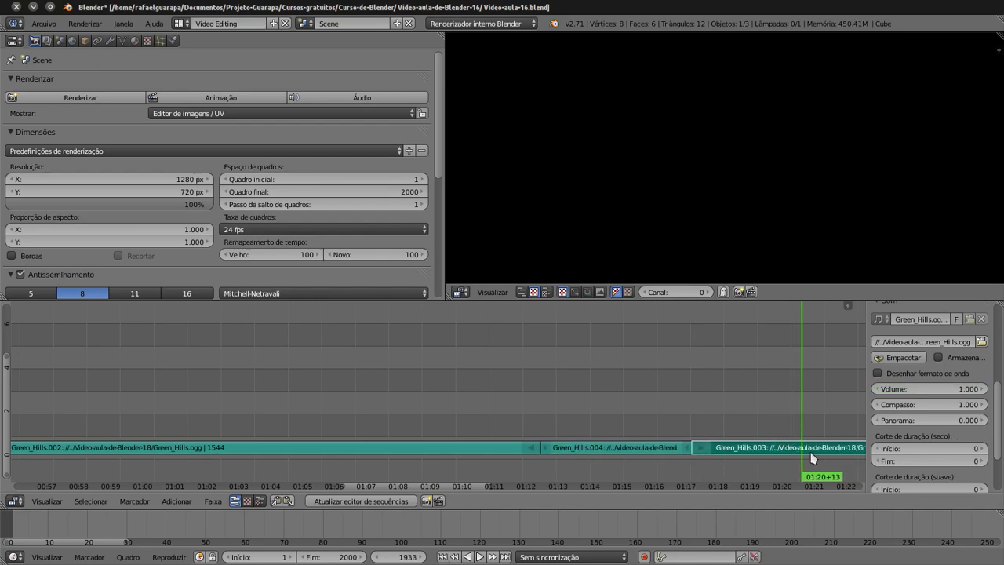
key("shift+k")
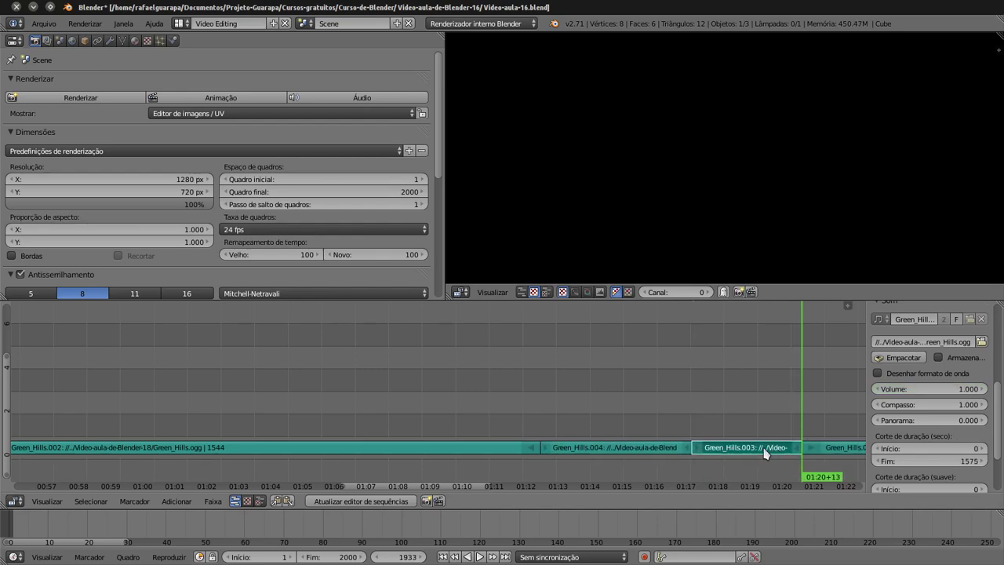
Keyframe Green_Hills.003's full volume at the 01:20+13 cut point
mouse_move(714, 433)
left_mouse_down()
mouse_move(693, 428)
mouse_move(741, 430)
left_mouse_up()
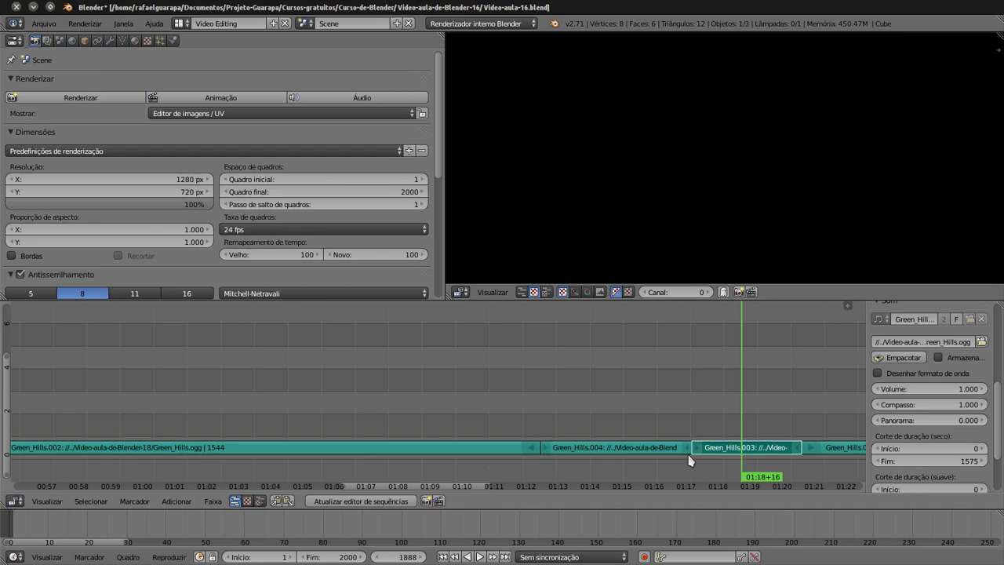
left_click(693, 423)
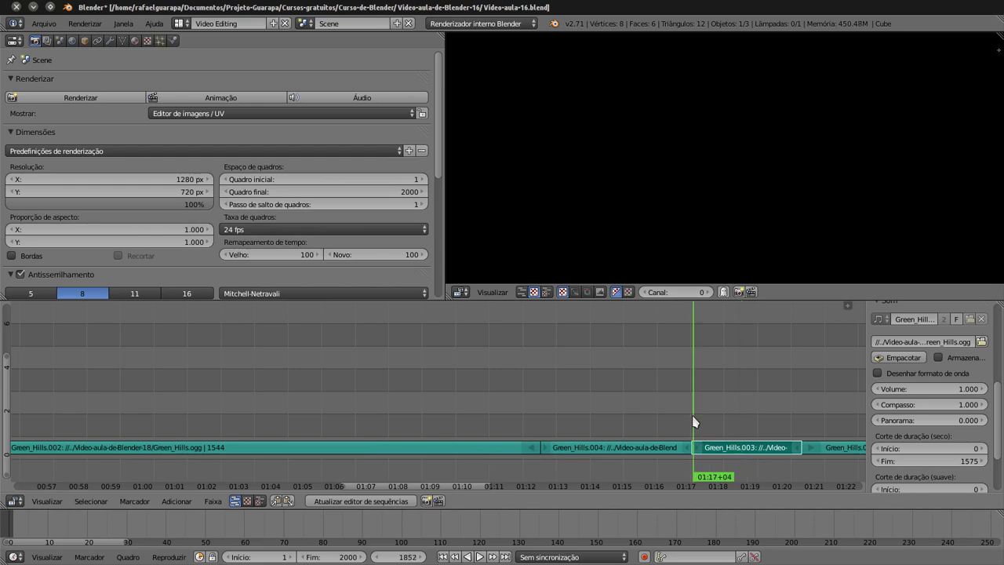
left_click(800, 416)
left_click_drag(798, 422, 803, 416)
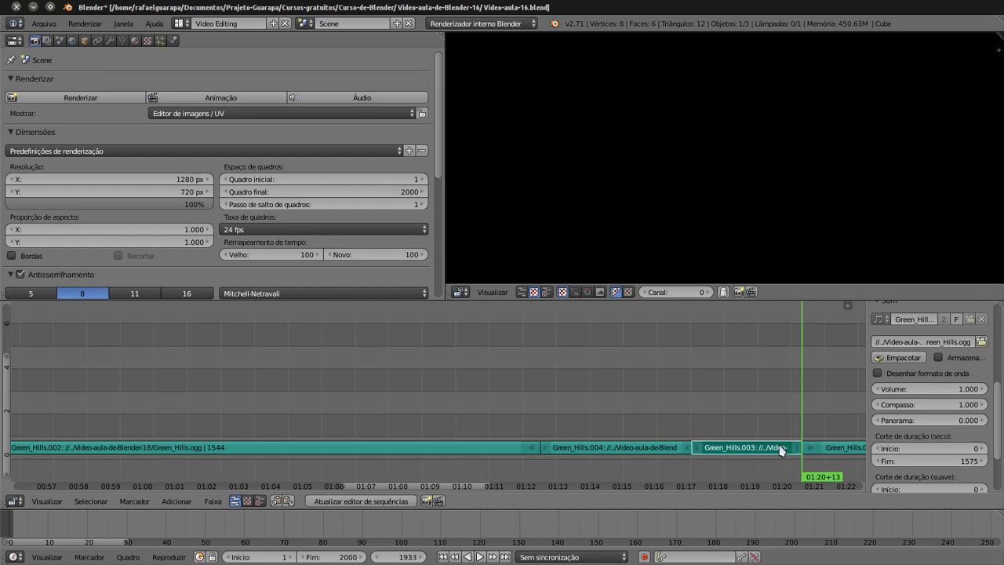
right_click(899, 392)
left_click(899, 390)
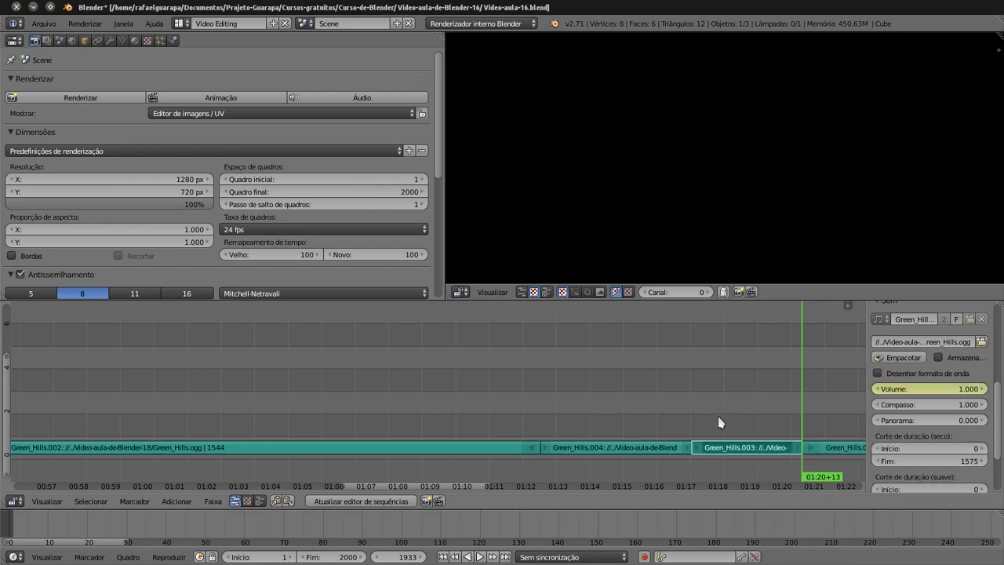
At the start of Green_Hills.003, set its volume to 0 and keyframe it
left_click(695, 418)
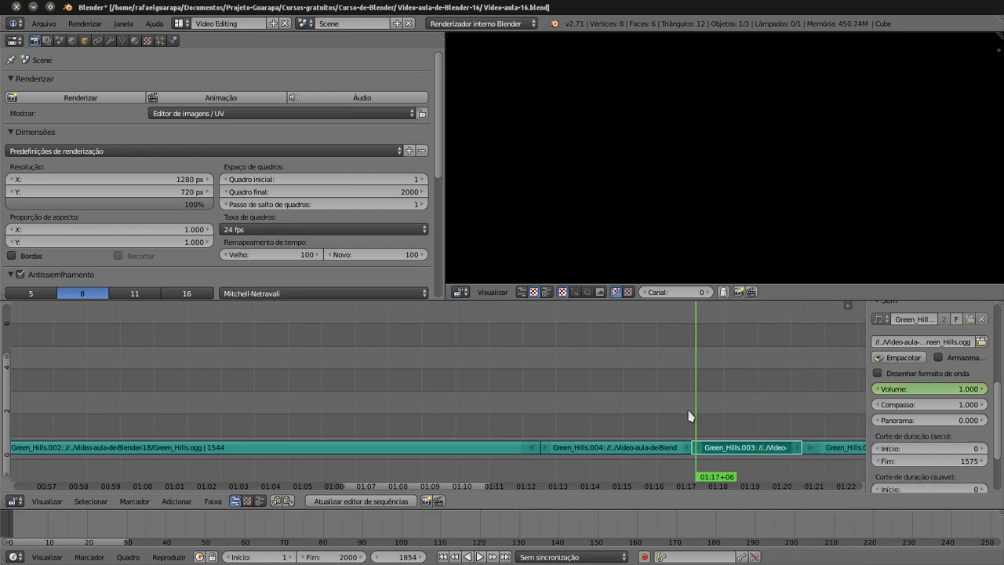
left_click_drag(693, 415, 694, 417)
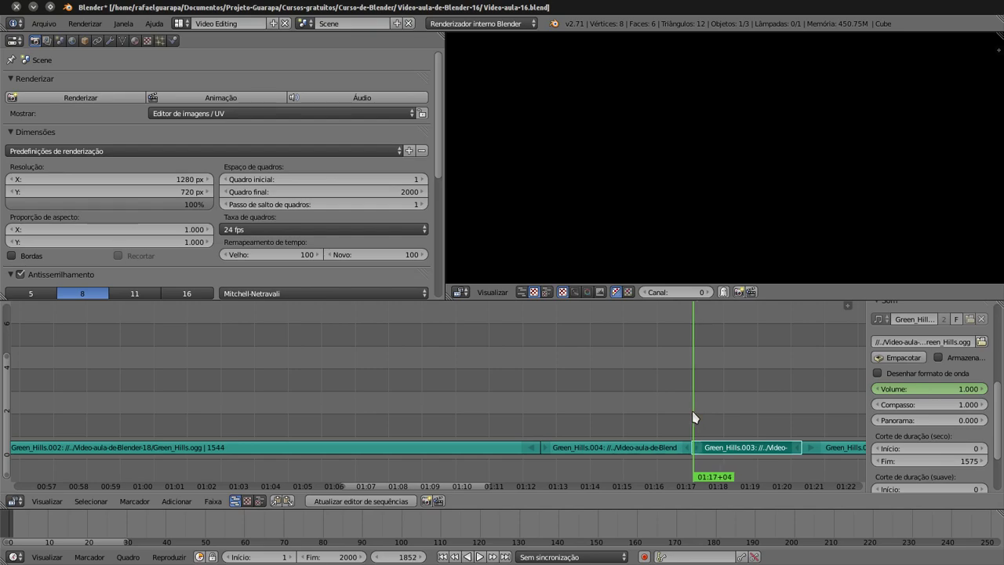
left_click(944, 393)
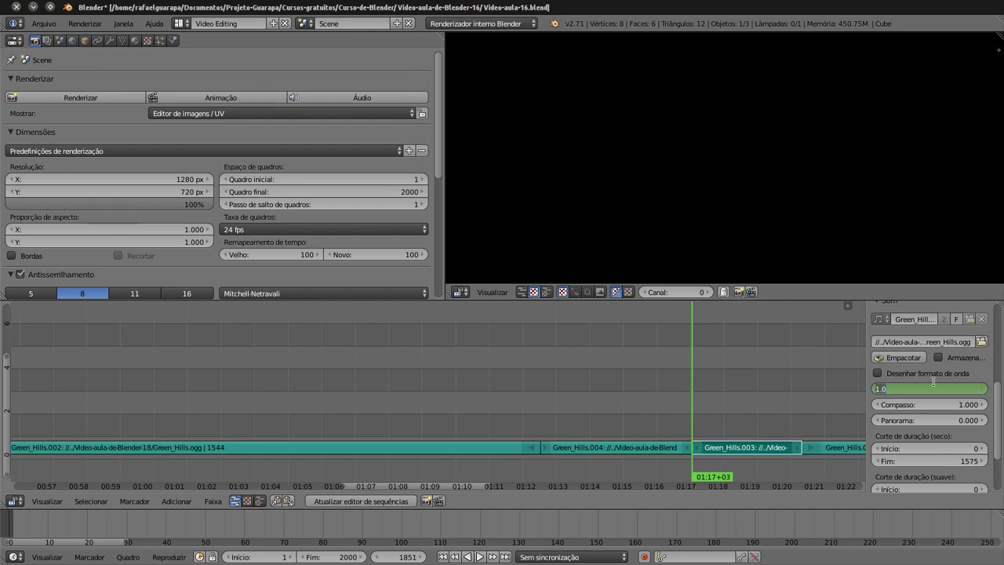
type("0")
key("Return")
right_click(937, 389)
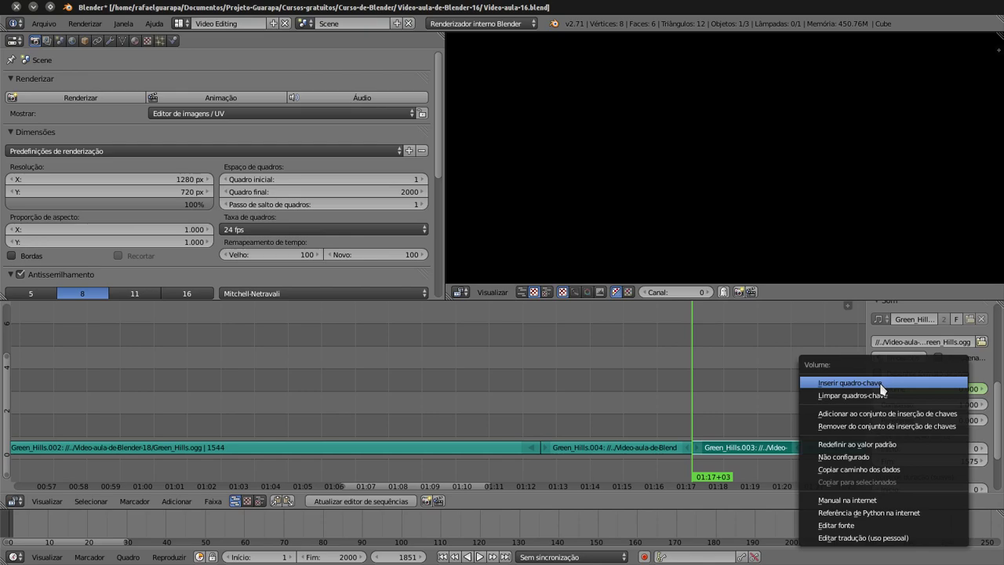
left_click(855, 386)
Scrub between 01:11 and 01:17 to check the crossfade between Green_Hills.004 and Green_Hills.003
left_click(511, 426)
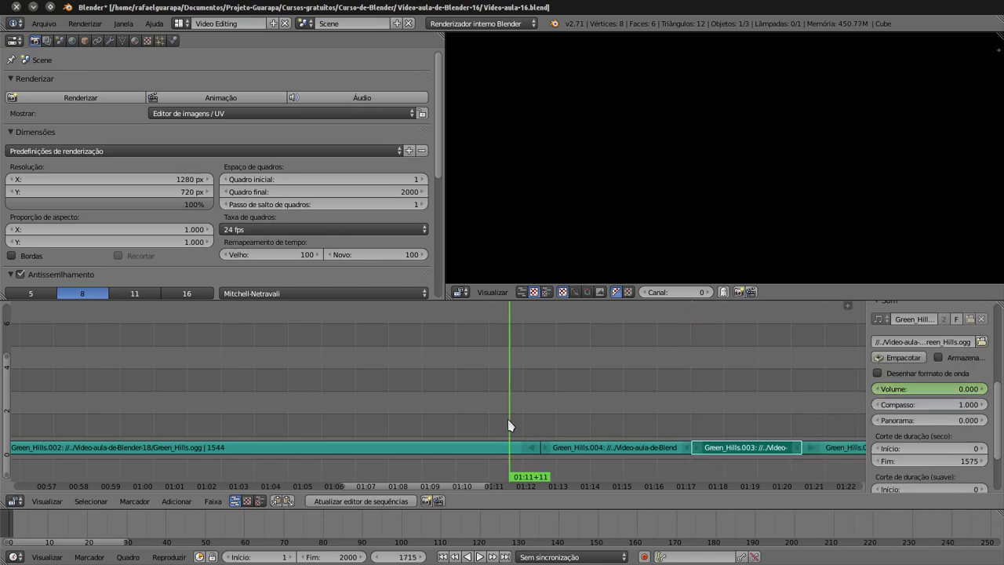
left_click_drag(508, 425, 507, 425)
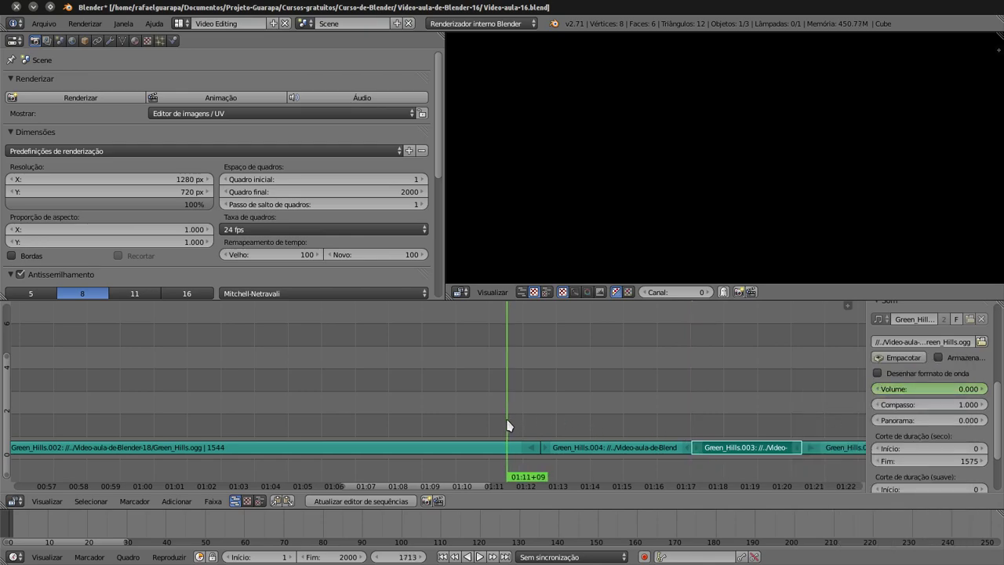
left_click(671, 438)
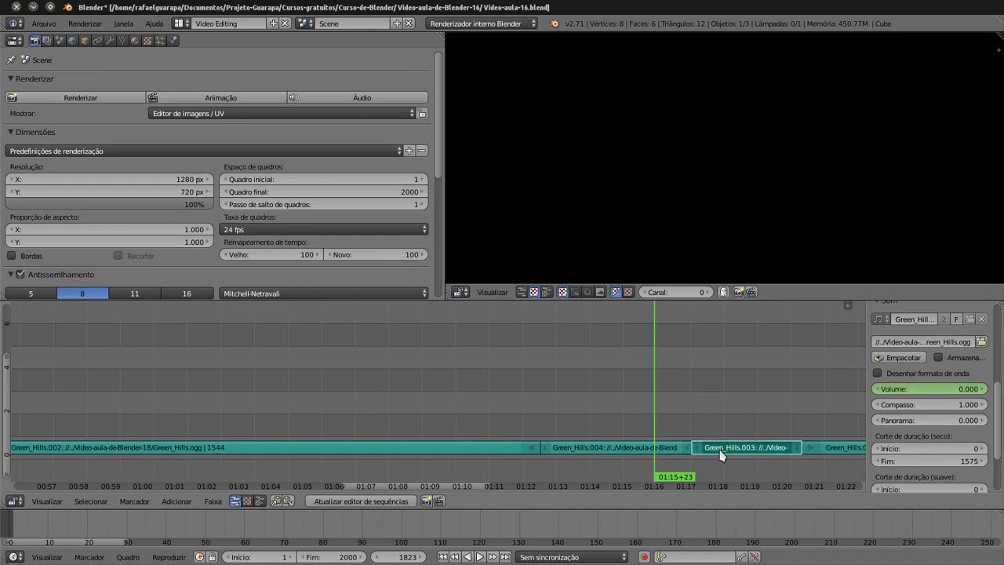
left_click_drag(522, 456, 689, 430)
right_click(577, 443)
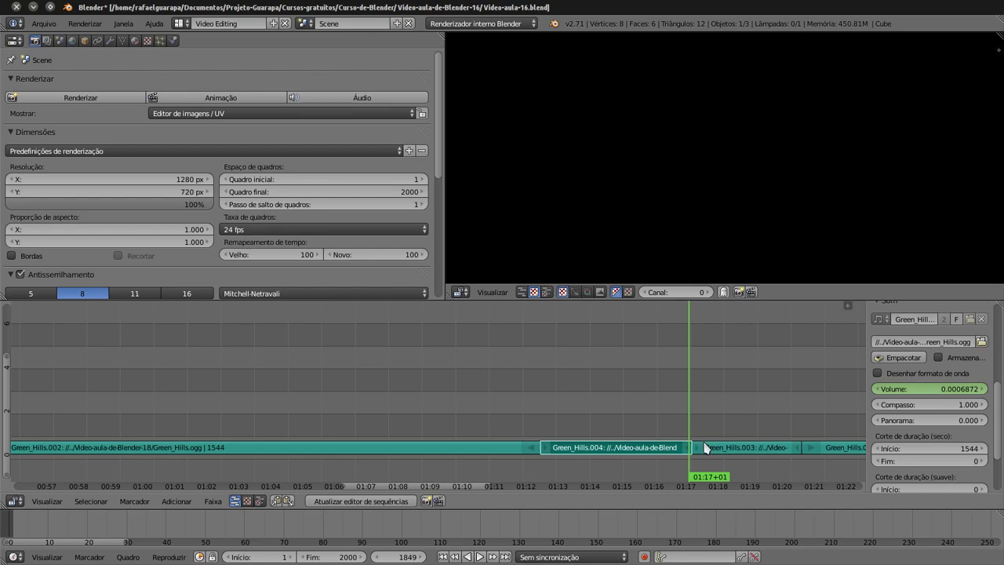
right_click(719, 452)
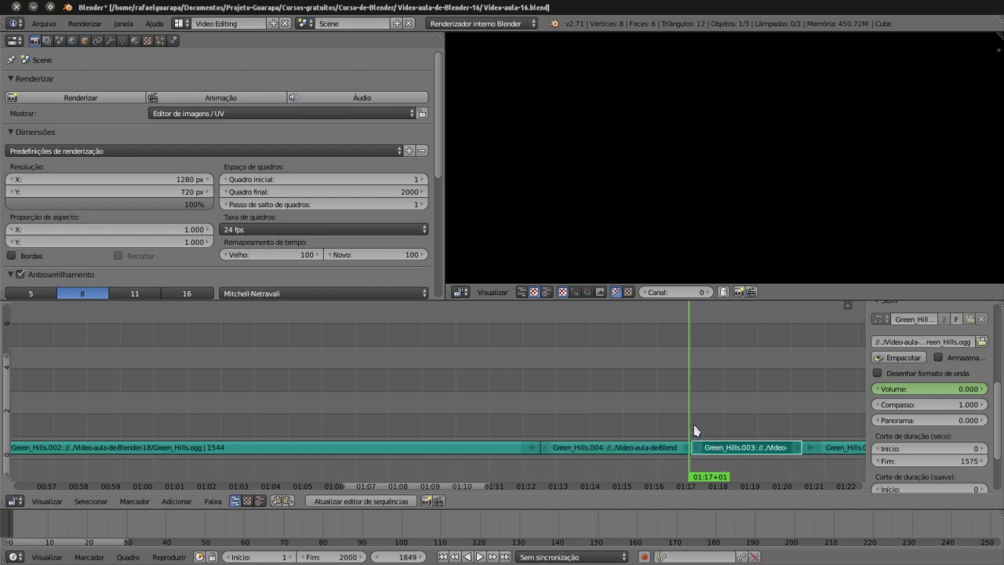
mouse_move(694, 430)
left_mouse_down()
mouse_move(737, 430)
mouse_move(698, 433)
left_mouse_up()
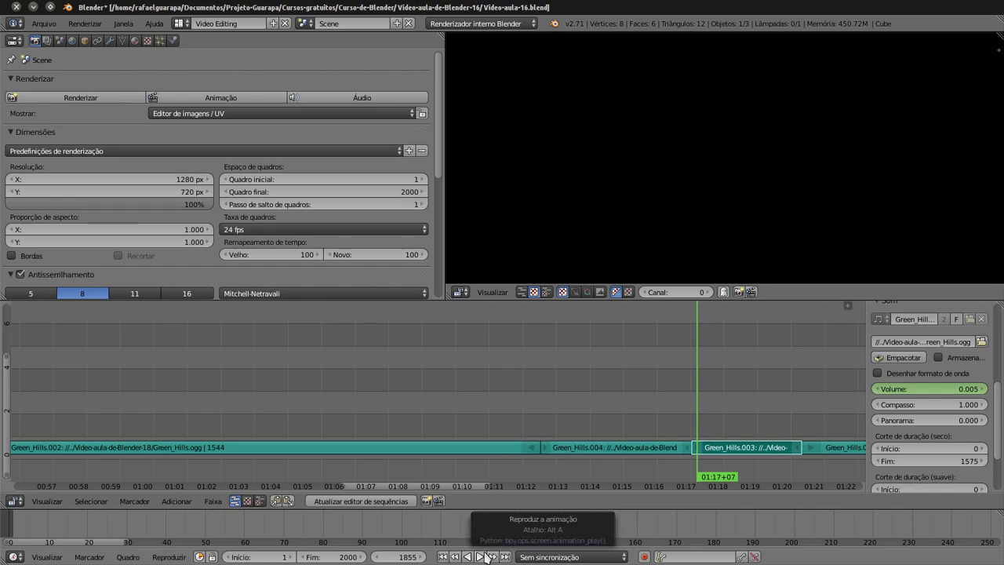
left_click(487, 556)
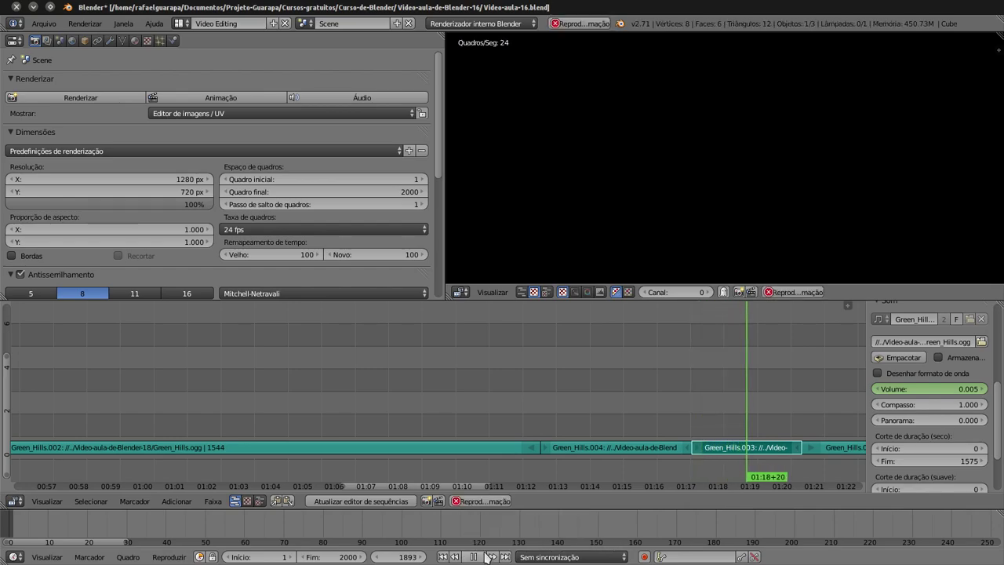
left_click(481, 556)
left_click_drag(707, 409, 554, 377)
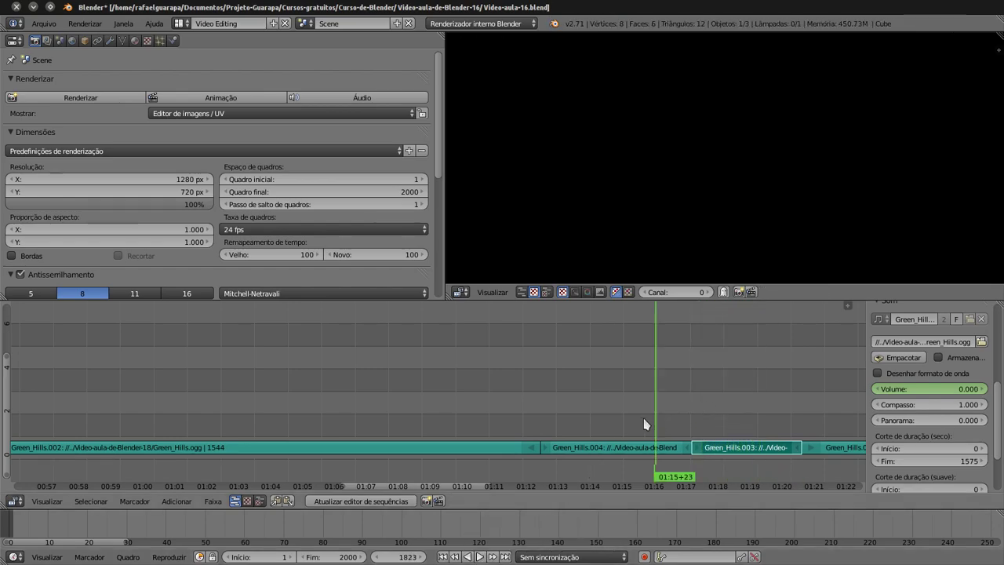
left_click(485, 556)
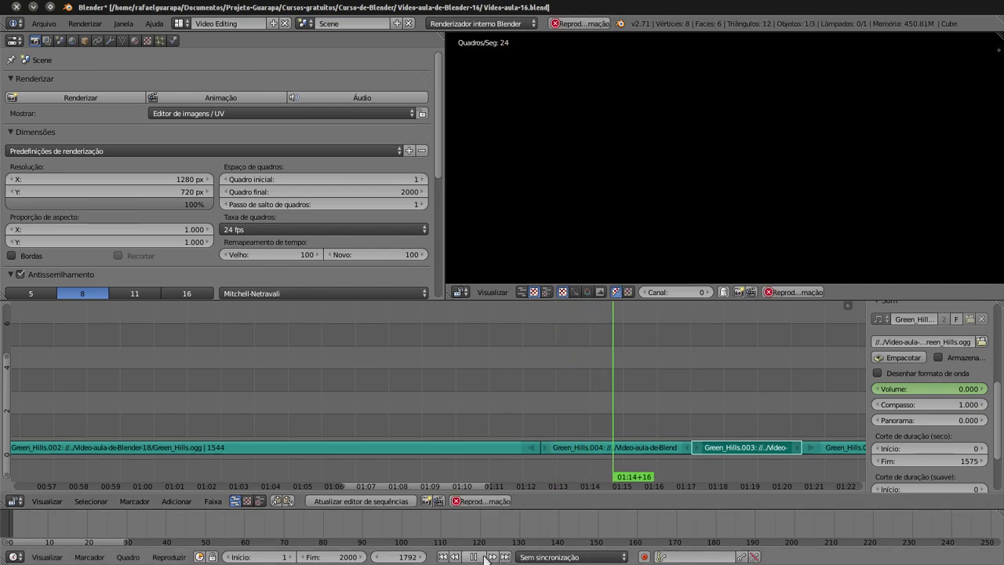
left_click(485, 556)
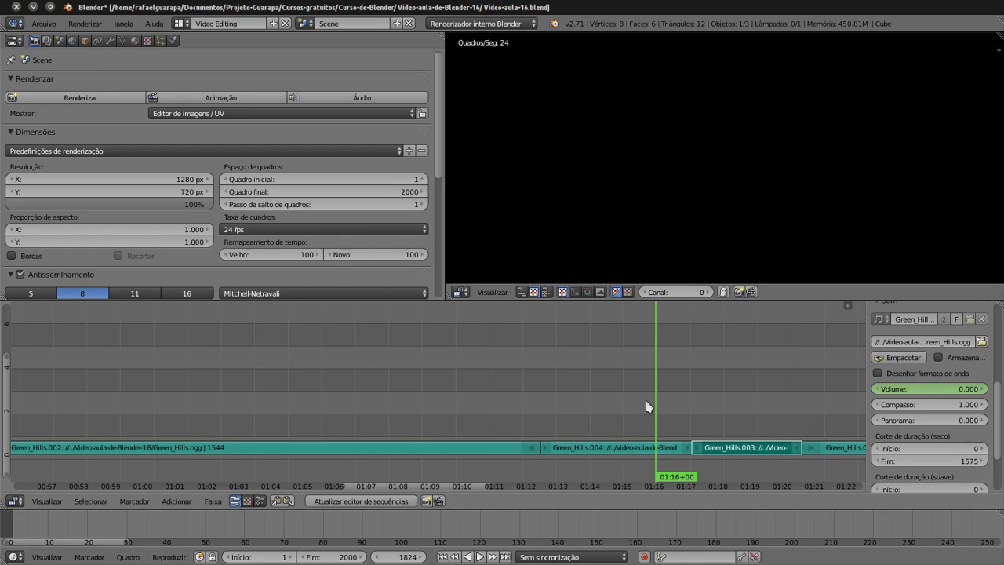
left_click_drag(647, 406, 387, 426)
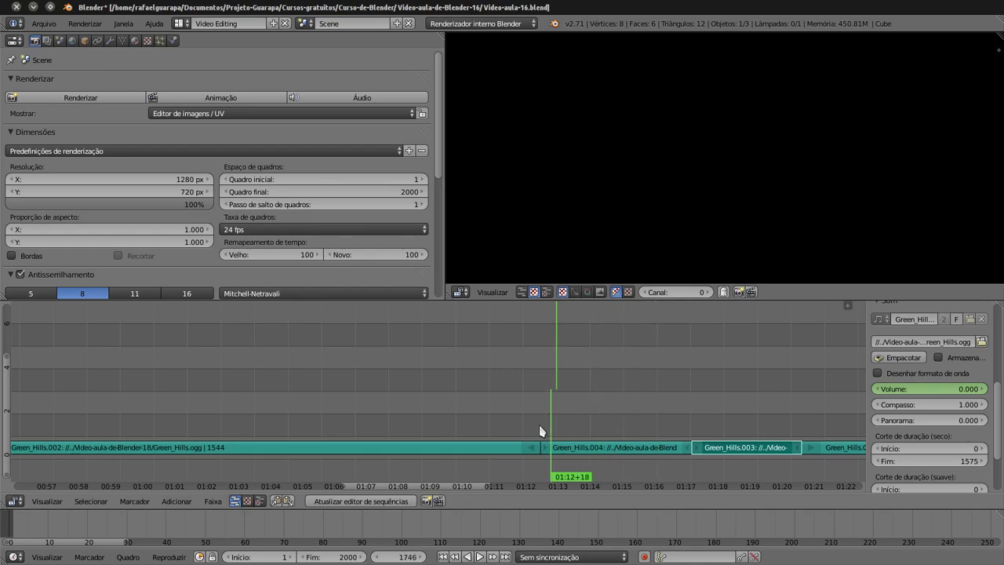
left_click(479, 556)
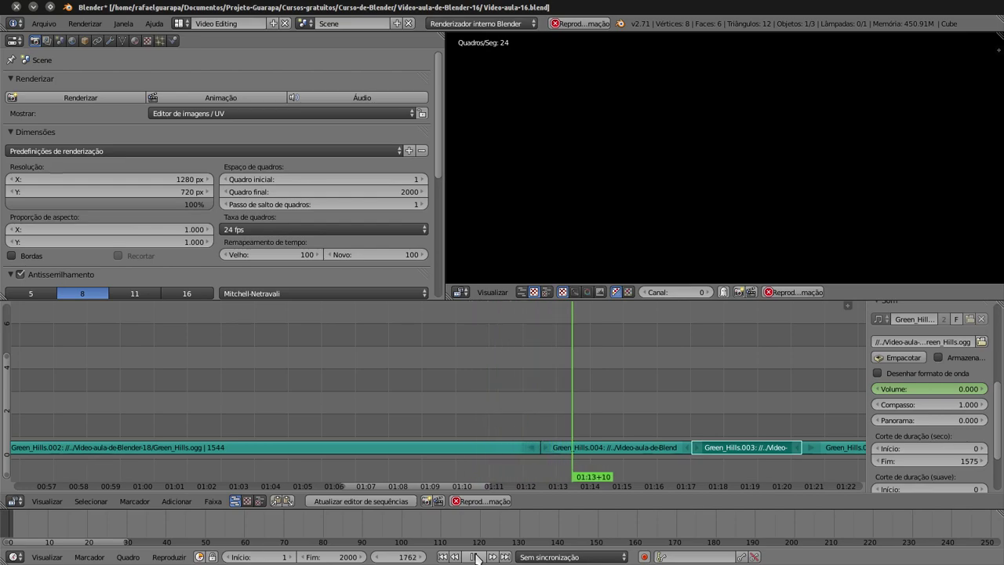
left_click(475, 557)
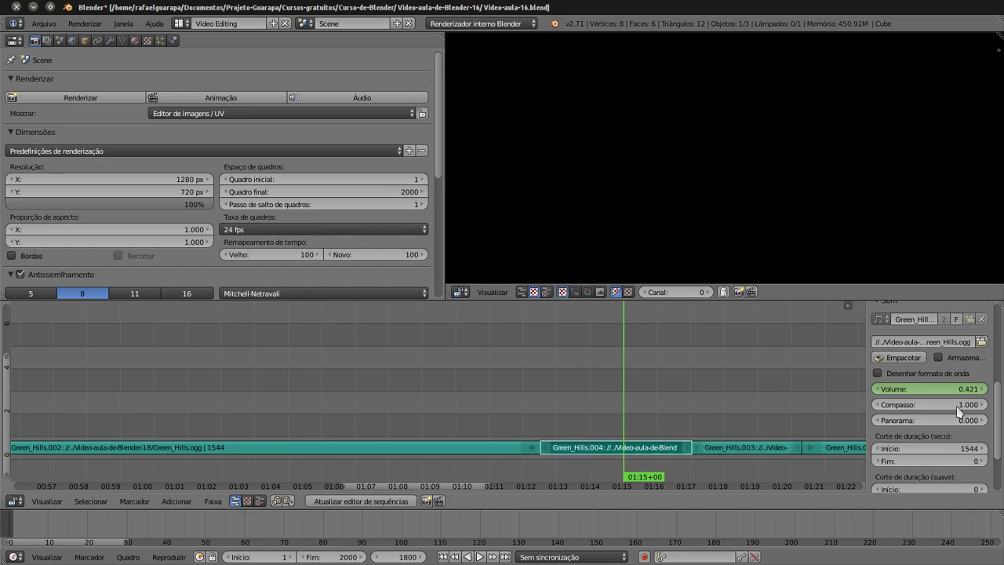
left_click(480, 557)
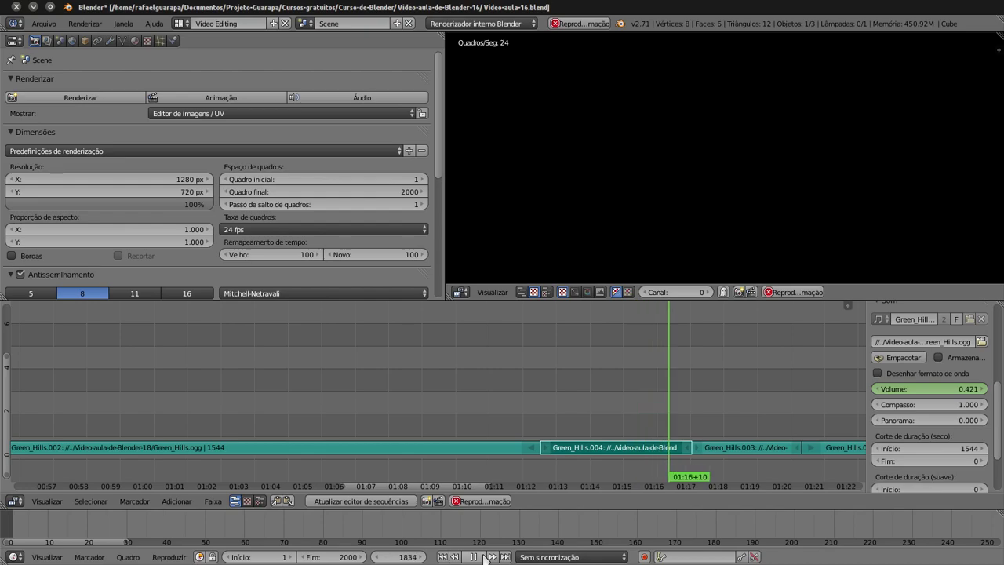
left_click(484, 556)
left_click(696, 427)
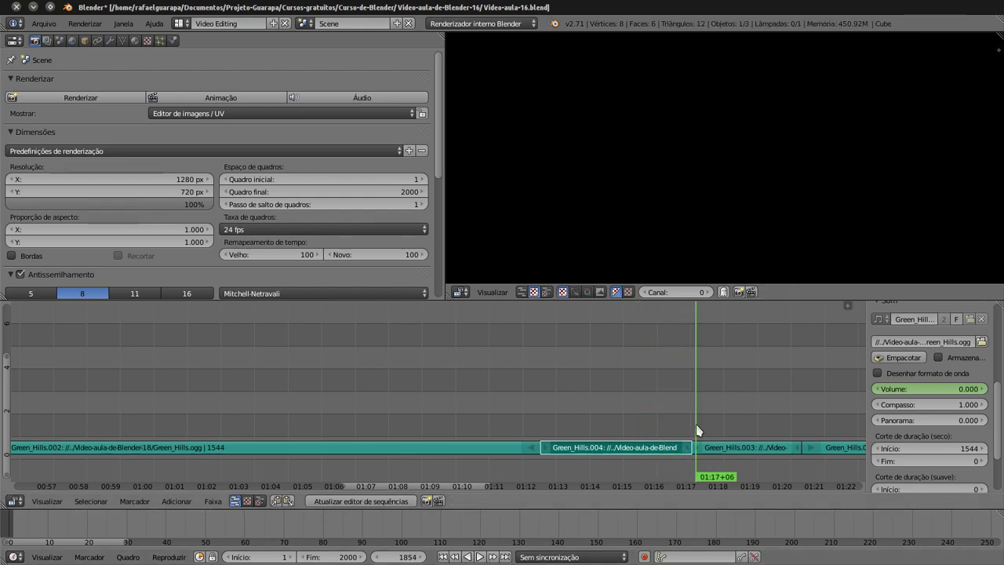
right_click(706, 447)
left_click_drag(701, 436, 694, 433)
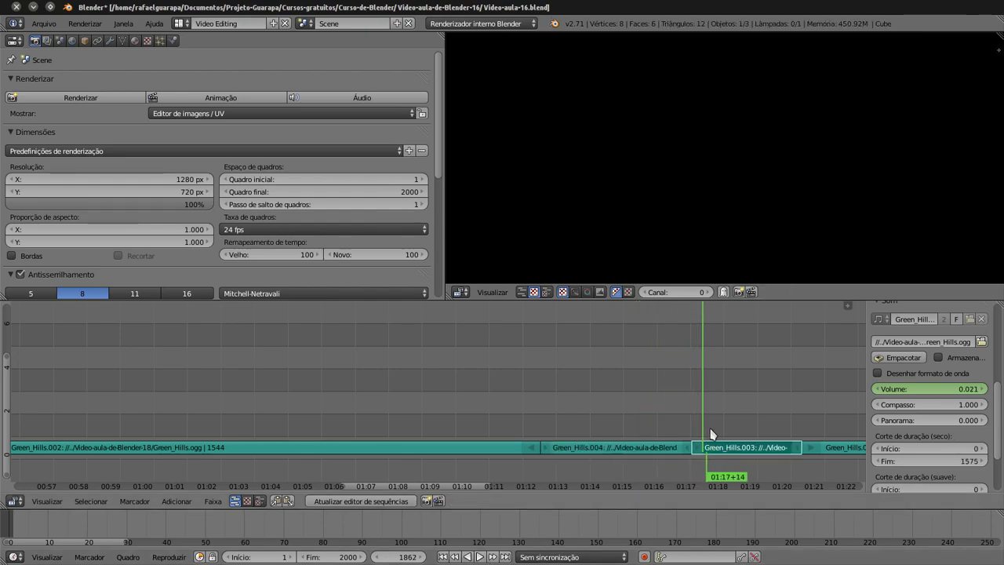
left_click(482, 556)
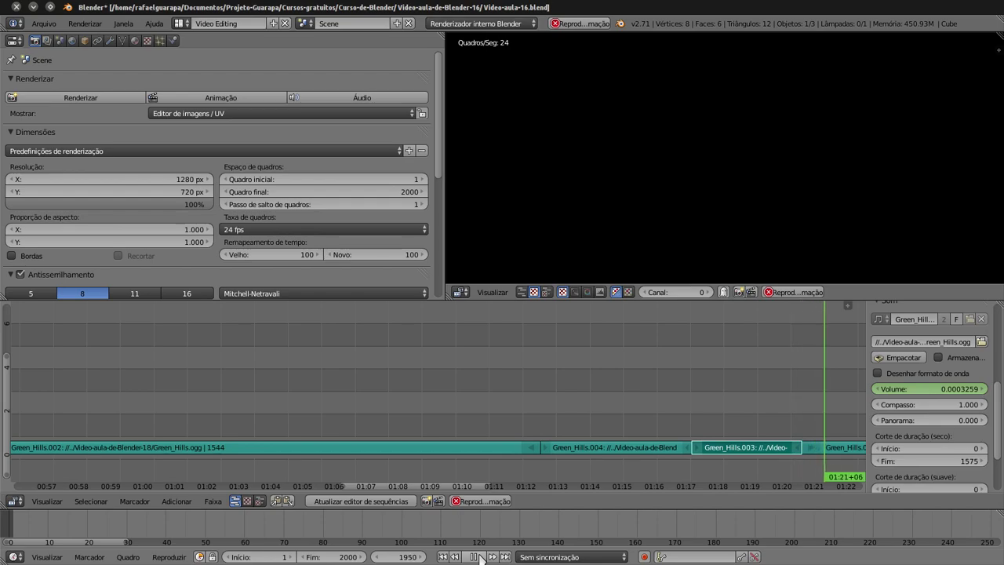
left_click(478, 556)
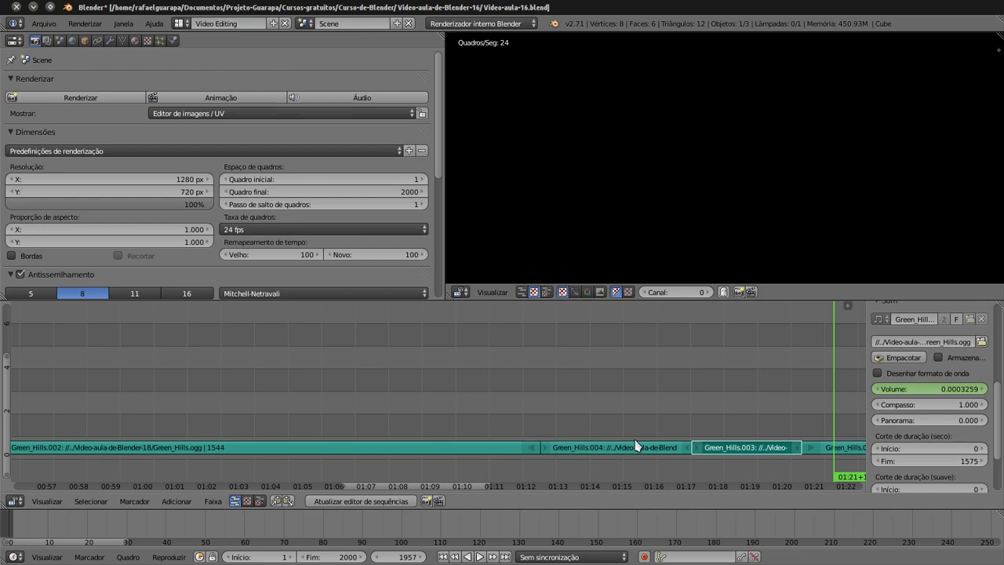
left_click(802, 408)
left_click(696, 392)
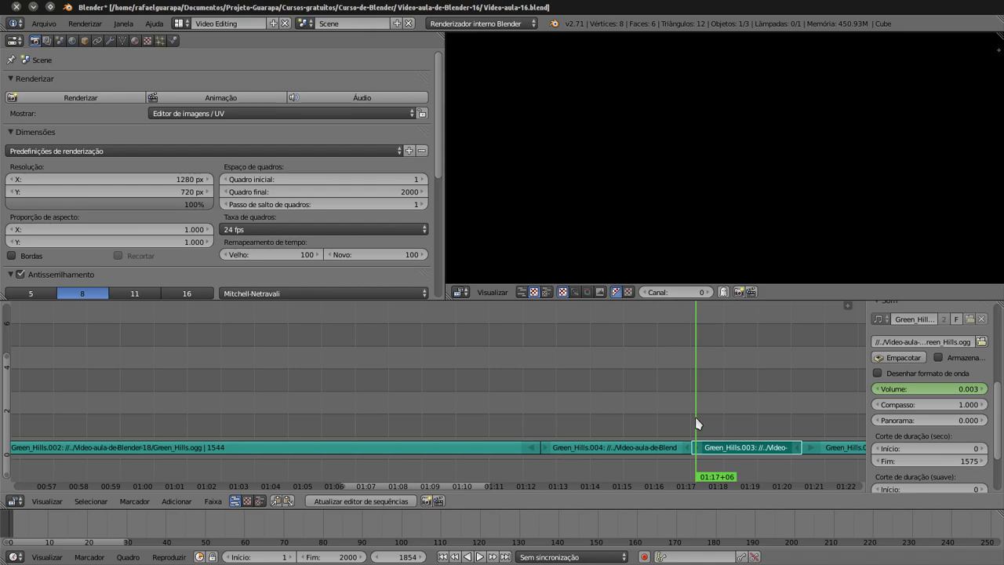
left_click_drag(696, 423, 569, 423)
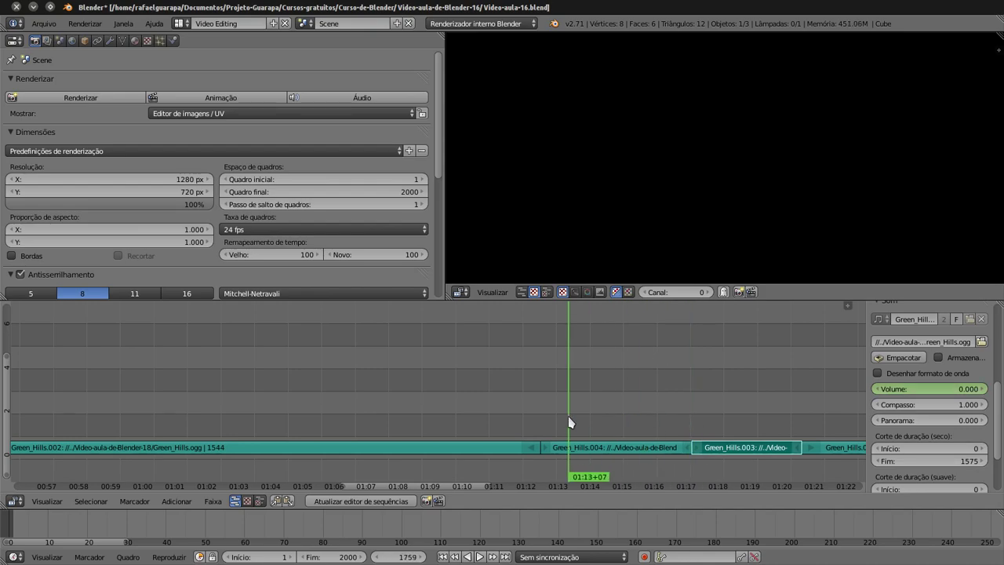
Zoom out and pan the sequencer back to 00:00, placing the playhead at the sequence start
left_click(616, 444)
scroll(514, 430, "down", 2)
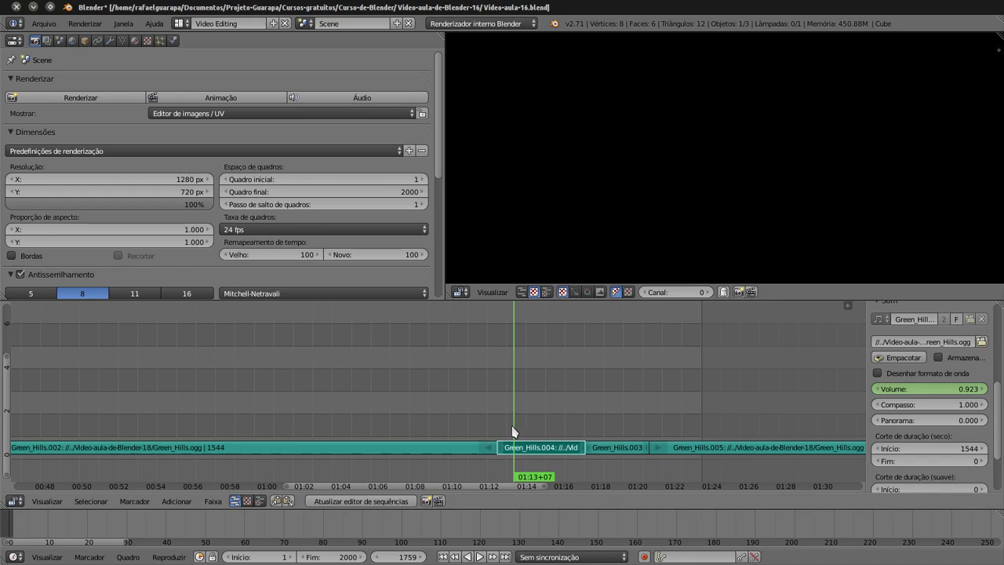
scroll(440, 416, "down", 4)
scroll(480, 445, "left", 5)
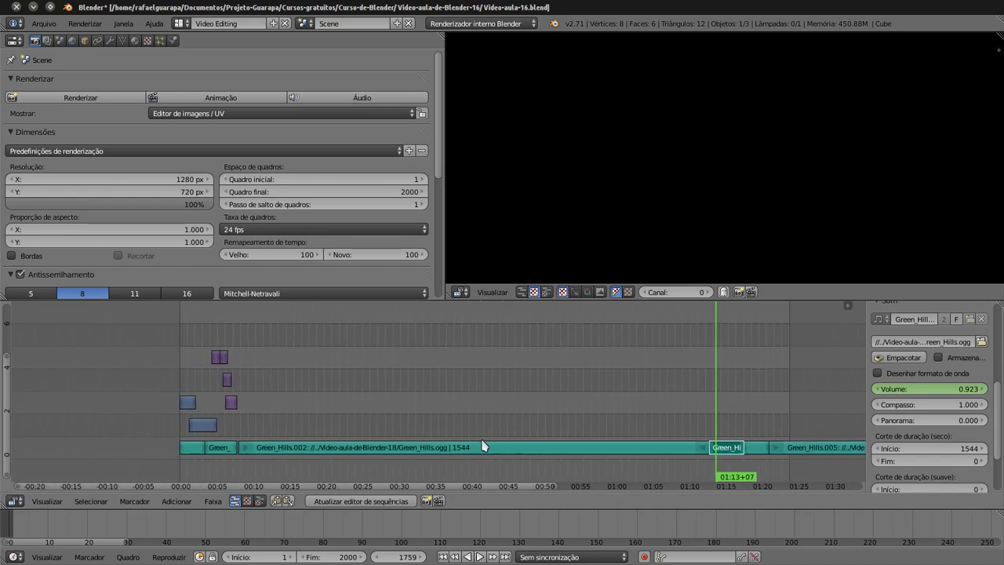
scroll(353, 440, "left", 4)
left_click(306, 360)
scroll(463, 402, "left", 4)
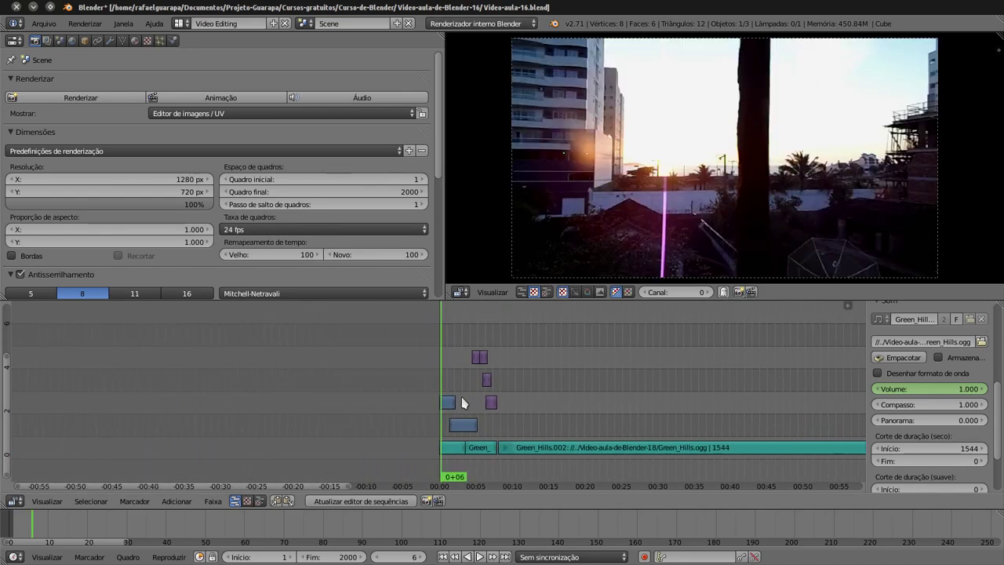
scroll(463, 403, "up", 3)
scroll(510, 396, "up", 3)
scroll(557, 392, "up", 3)
scroll(587, 398, "up", 2)
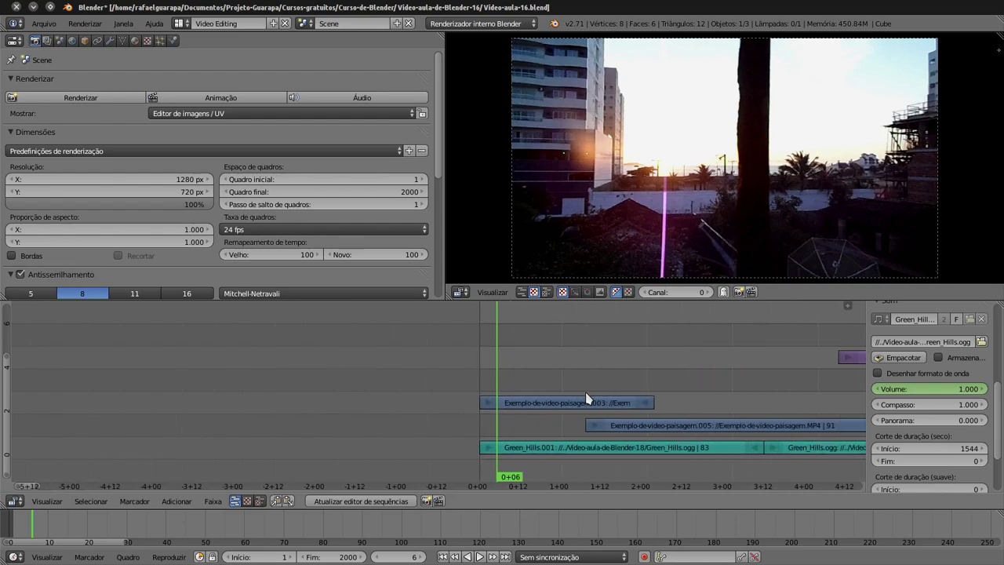
scroll(587, 398, "right", 5)
Scrub the opening clips to around frame 117, then select the Green_Hills.001 music strip
left_click_drag(675, 382, 794, 386)
scroll(785, 392, "down", 2)
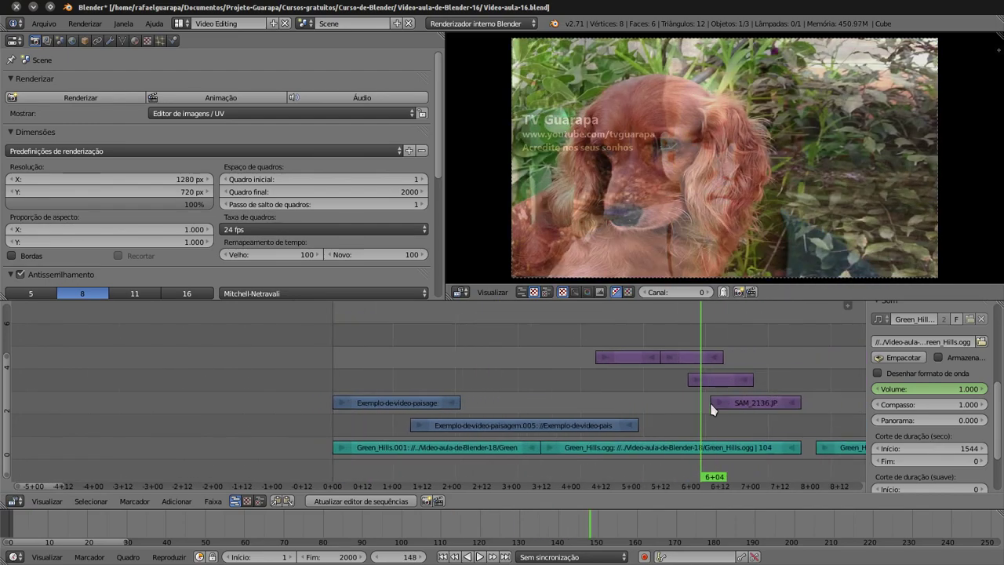
mouse_move(601, 417)
left_mouse_down()
mouse_move(337, 424)
mouse_move(471, 443)
left_mouse_up()
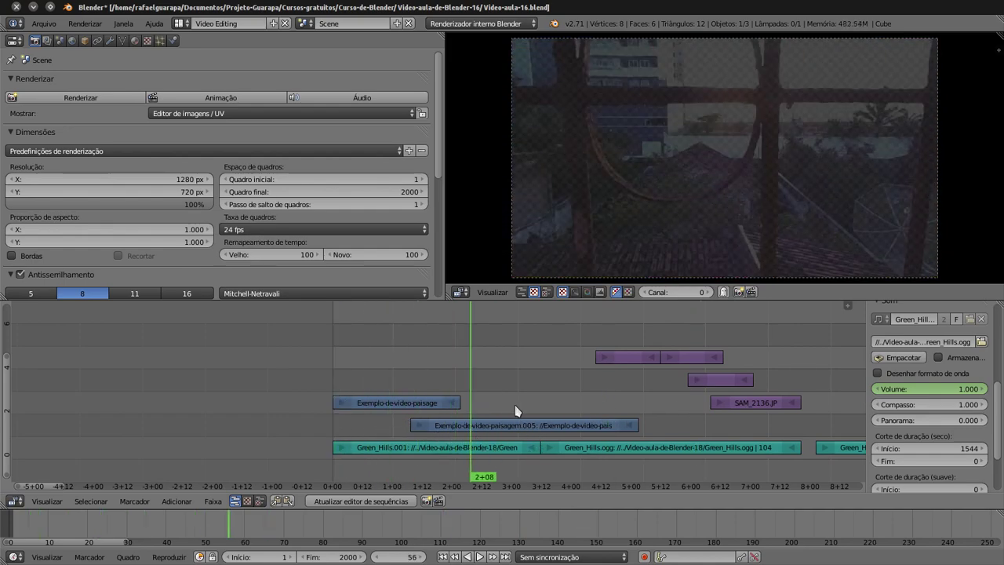
left_click_drag(517, 410, 633, 403)
right_click(601, 446)
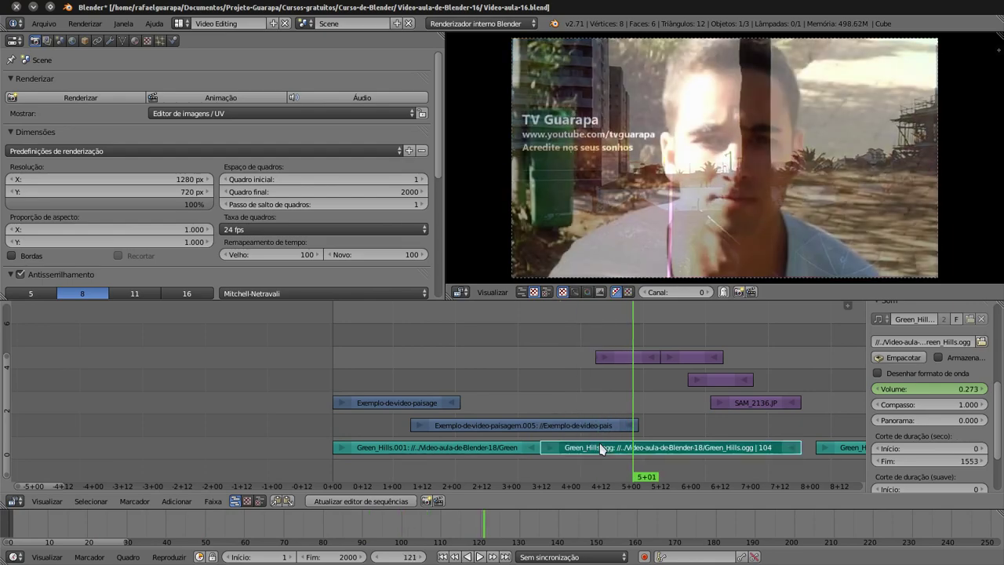
right_click(496, 448)
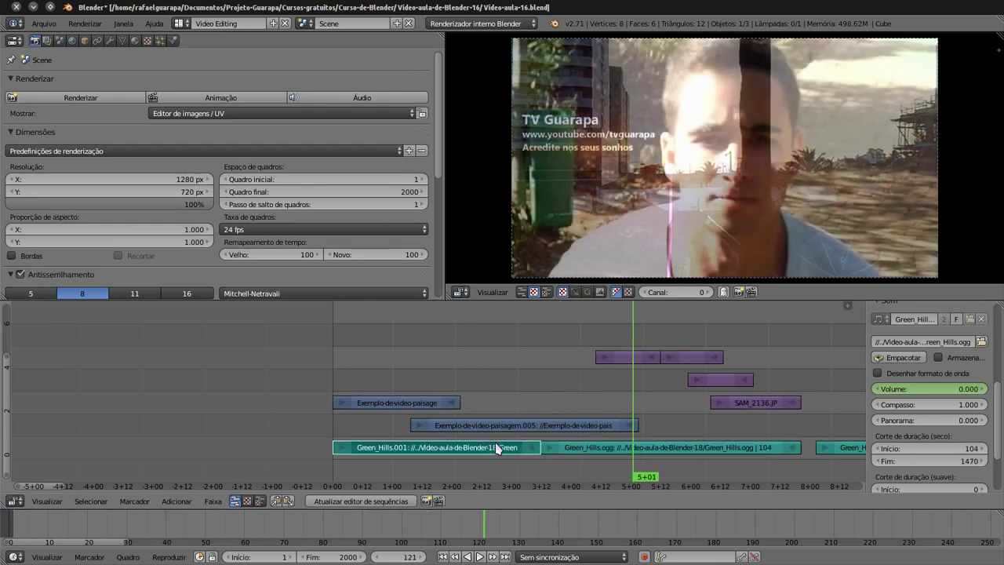